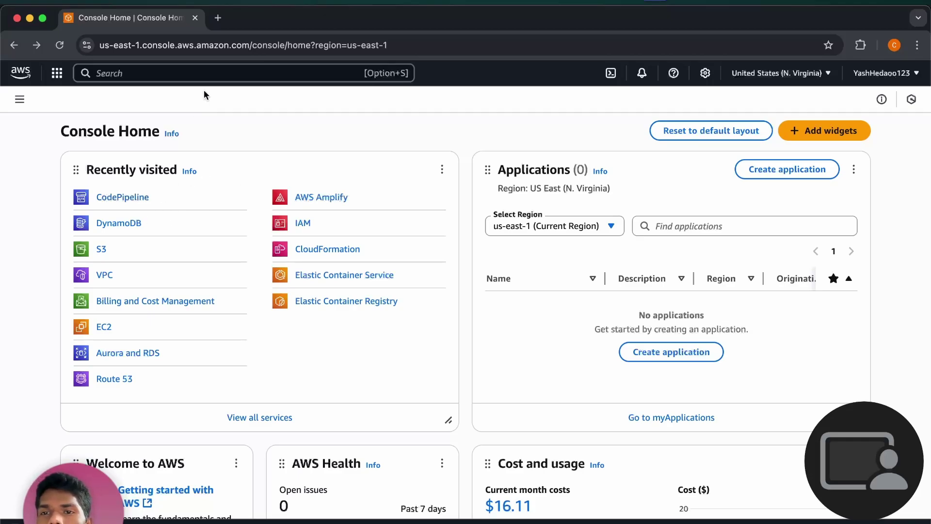
- Search the AWS services for dynamodb, open the DynamoDB console and dismiss its feedback banner
{"action": "left_click", "coordinate": [210, 73]}
{"action": "type", "text": "dy"}
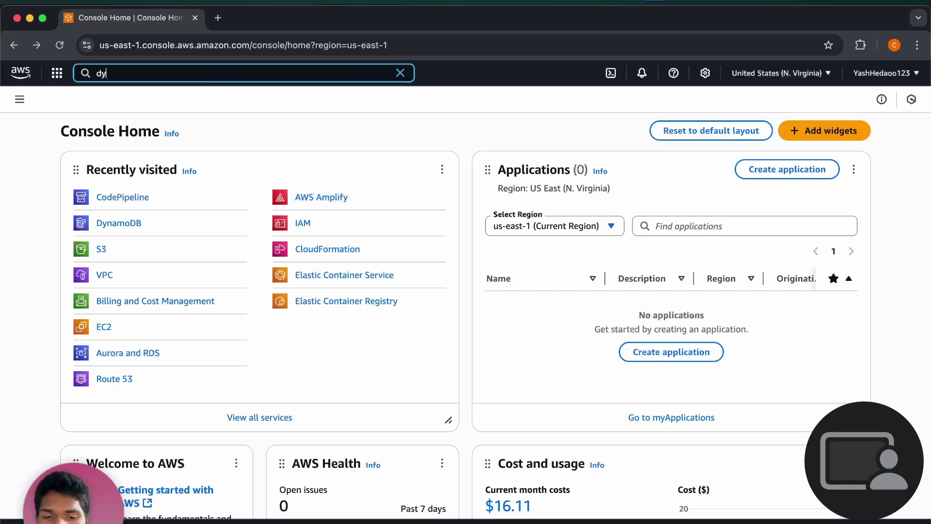
{"action": "type", "text": "namodB"}
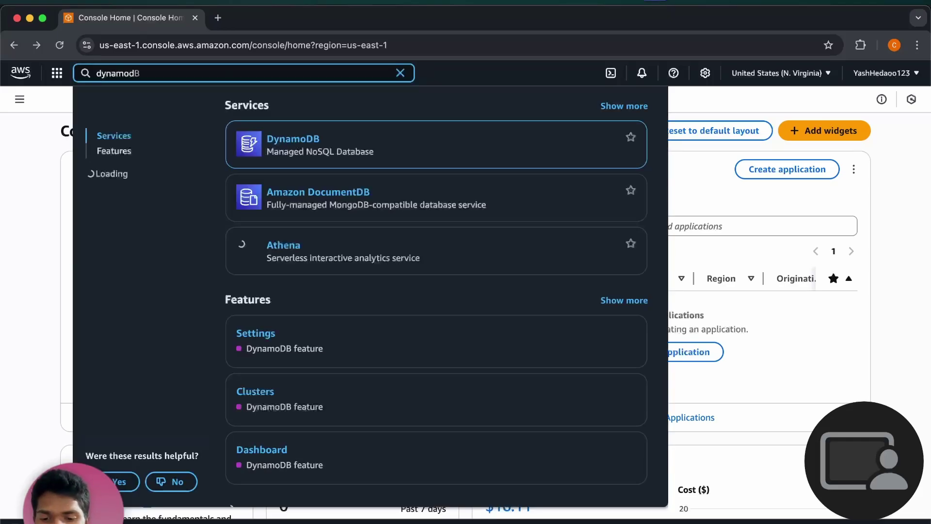
{"action": "key", "text": "BackSpace"}
{"action": "type", "text": "b"}
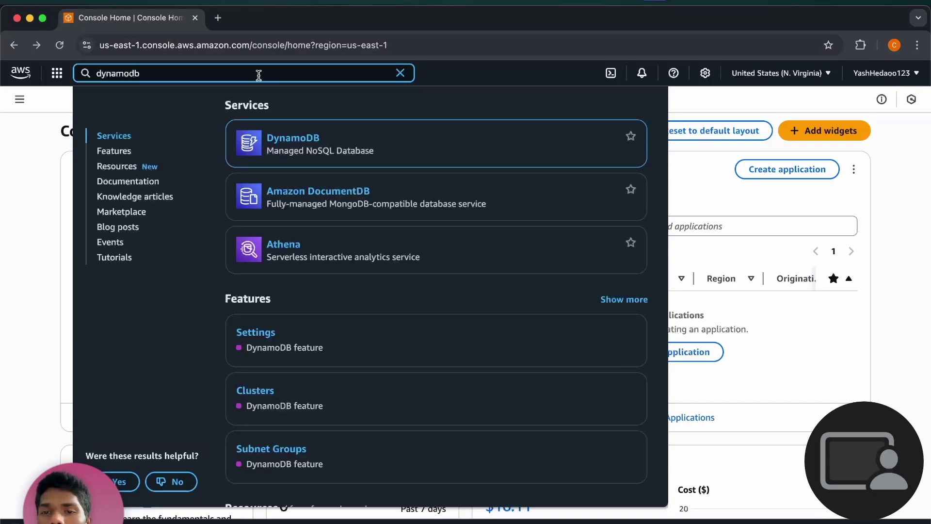
{"action": "left_click", "coordinate": [289, 137]}
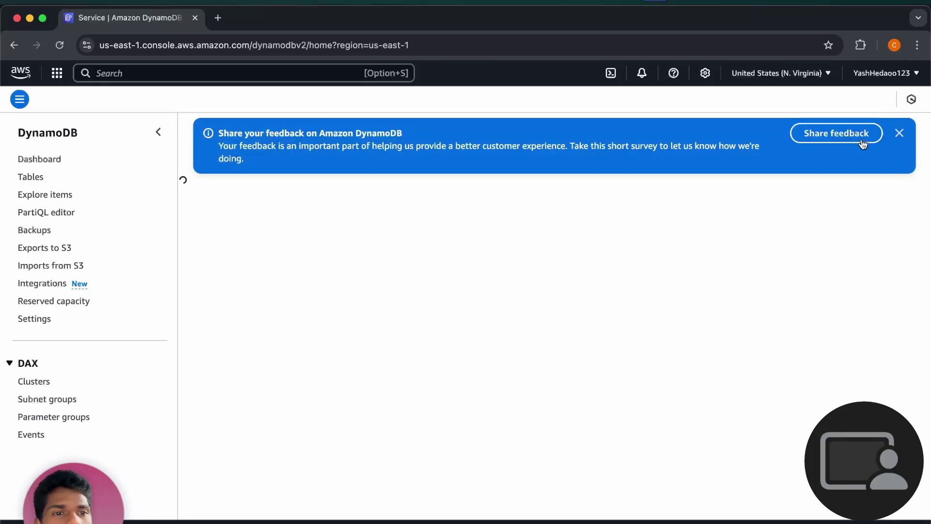
{"action": "left_click", "coordinate": [899, 133]}
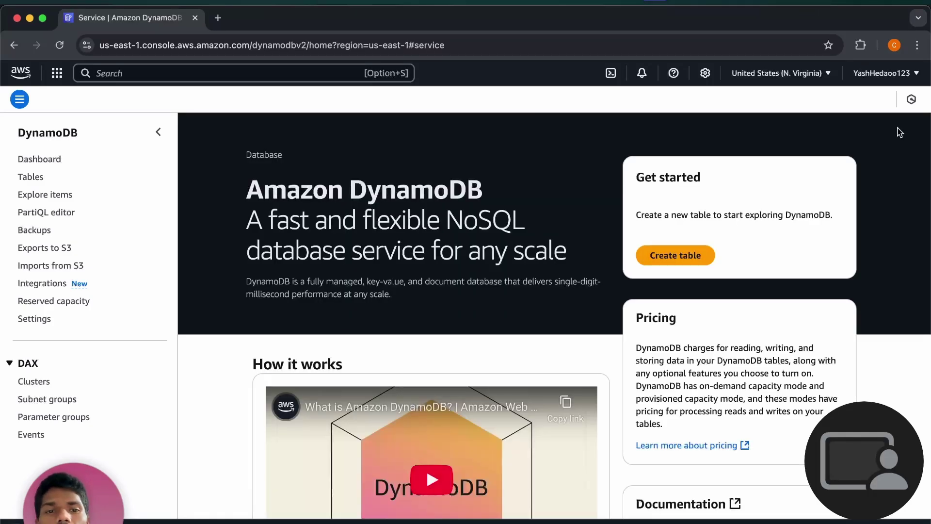
- Start creating a DynamoDB table and name it product-inventory
{"action": "left_click", "coordinate": [671, 259]}
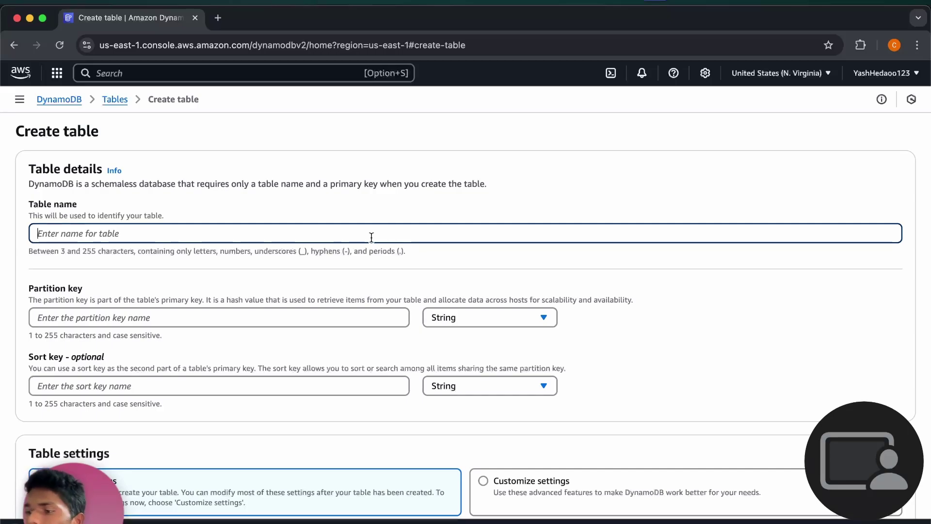
{"action": "type", "text": "pro"}
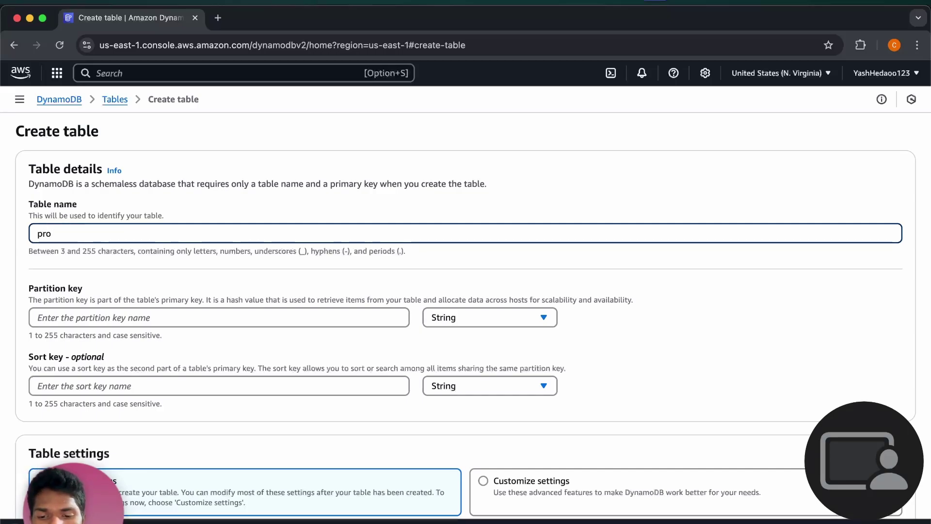
{"action": "type", "text": "duct"}
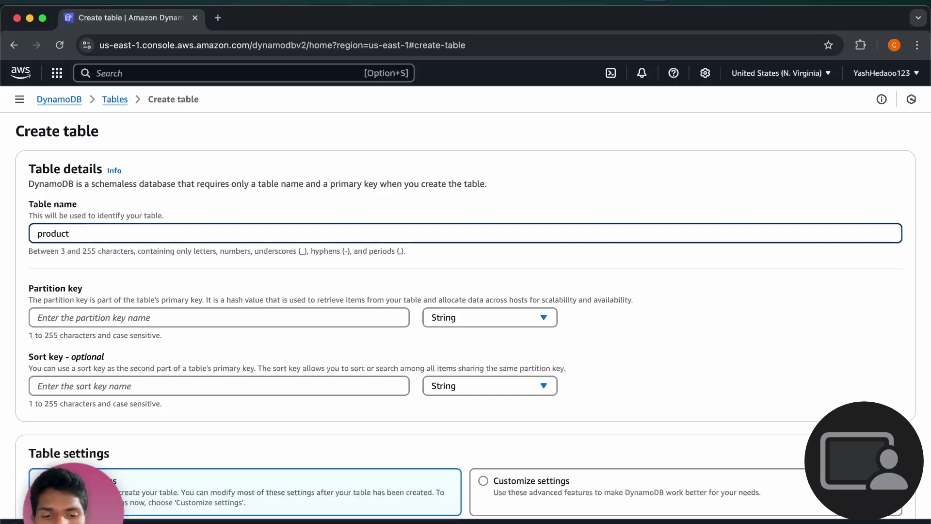
{"action": "type", "text": " -inv"}
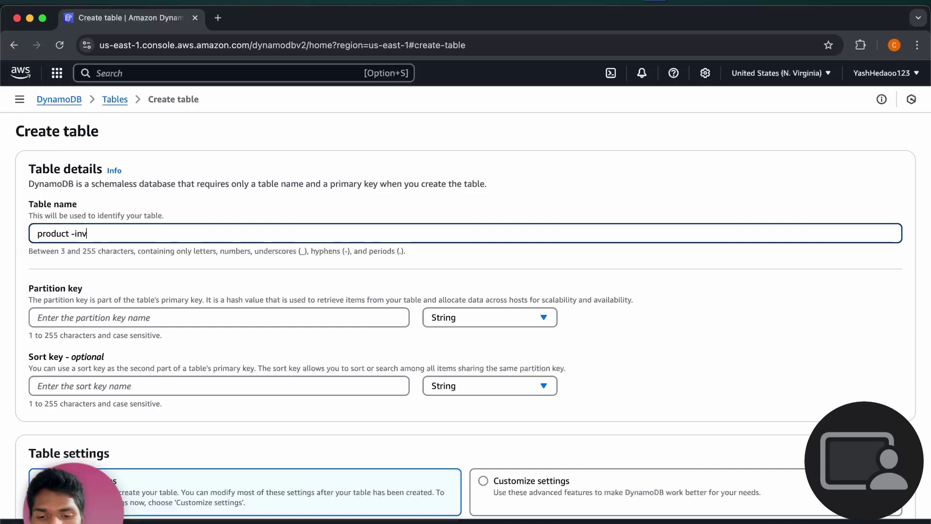
{"action": "type", "text": "entory"}
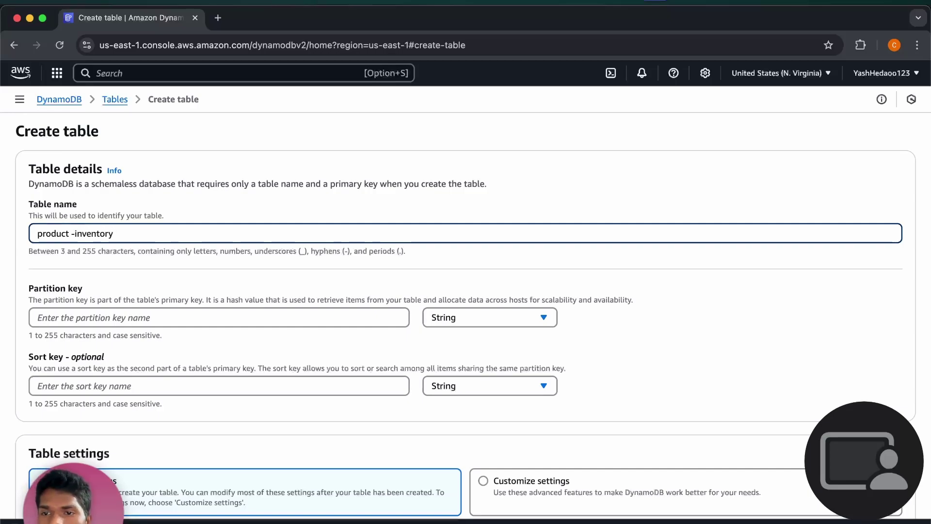
{"action": "left_click", "coordinate": [71, 233]}
{"action": "key", "text": "BackSpace"}
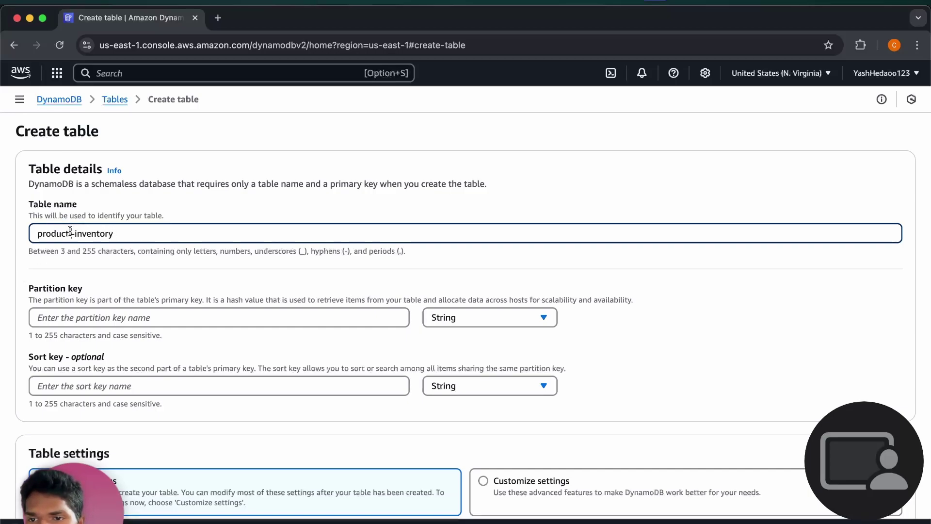
- Set the table's partition key name to productId, keeping the String type
{"action": "scroll", "coordinate": [196, 323], "scroll_direction": "down", "scroll_amount": 1}
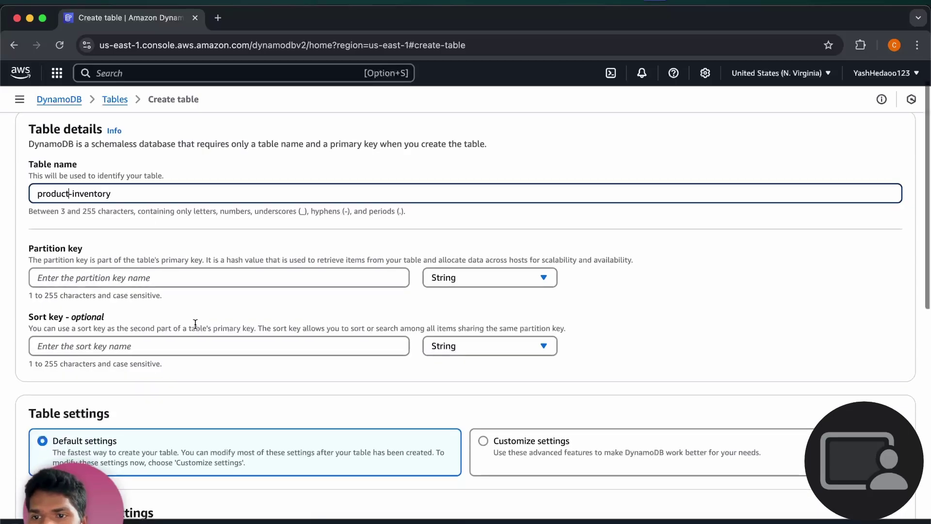
{"action": "scroll", "coordinate": [195, 323], "scroll_direction": "down", "scroll_amount": 2}
{"action": "left_click", "coordinate": [211, 184]}
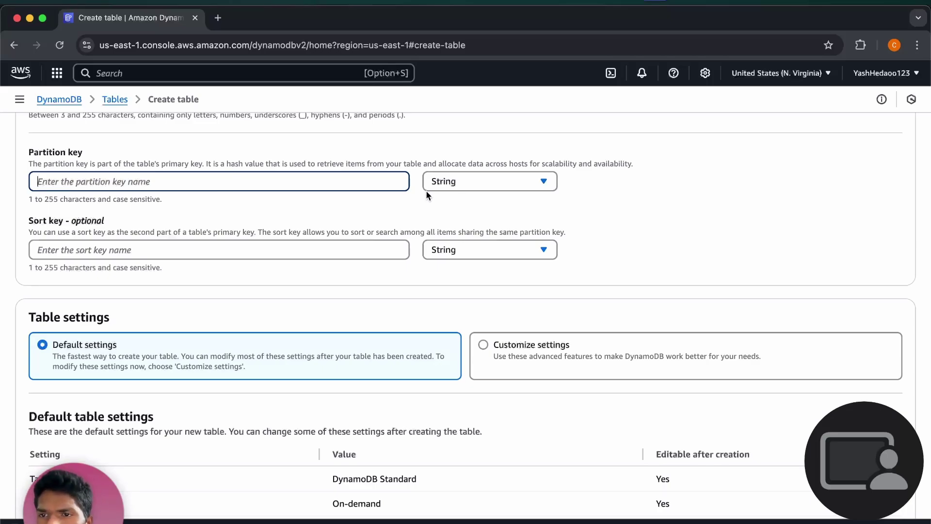
{"action": "scroll", "coordinate": [445, 167], "scroll_direction": "up", "scroll_amount": 1}
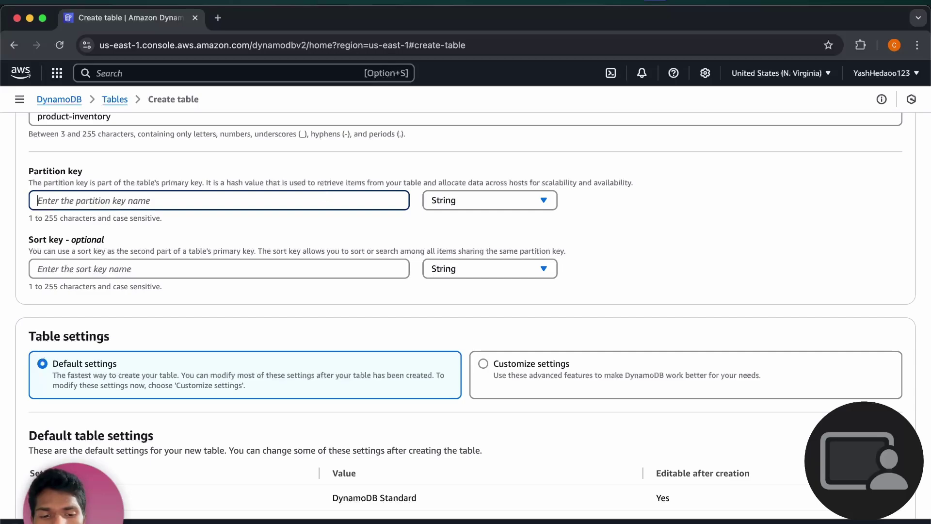
{"action": "type", "text": "product"}
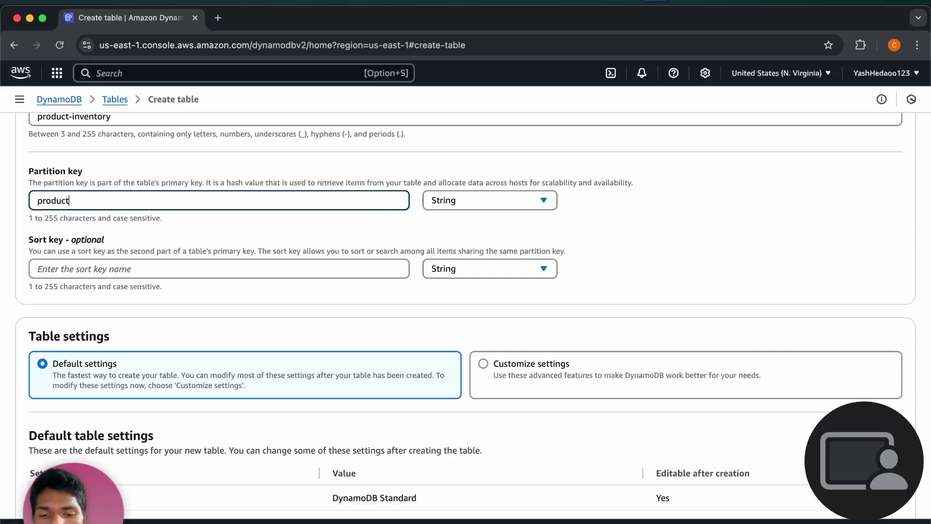
{"action": "type", "text": "s"}
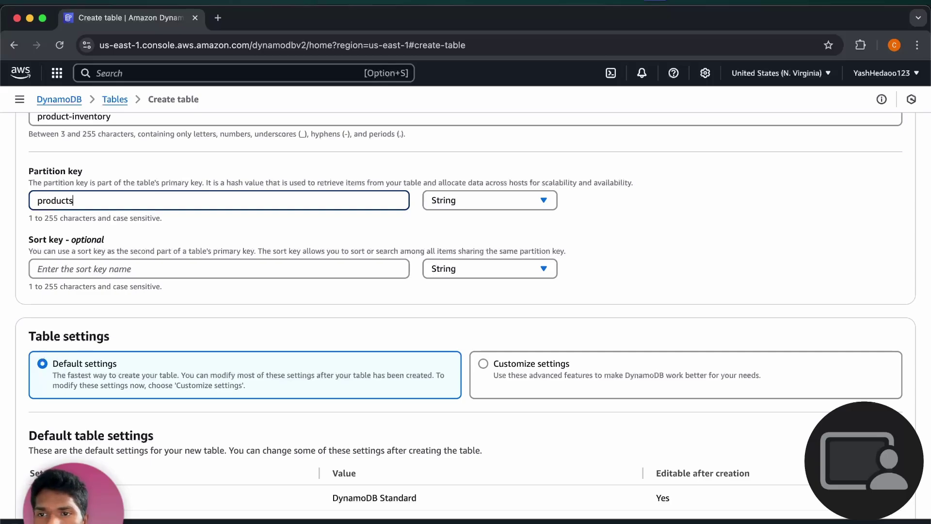
{"action": "key", "text": "BackSpace"}
{"action": "type", "text": "Id"}
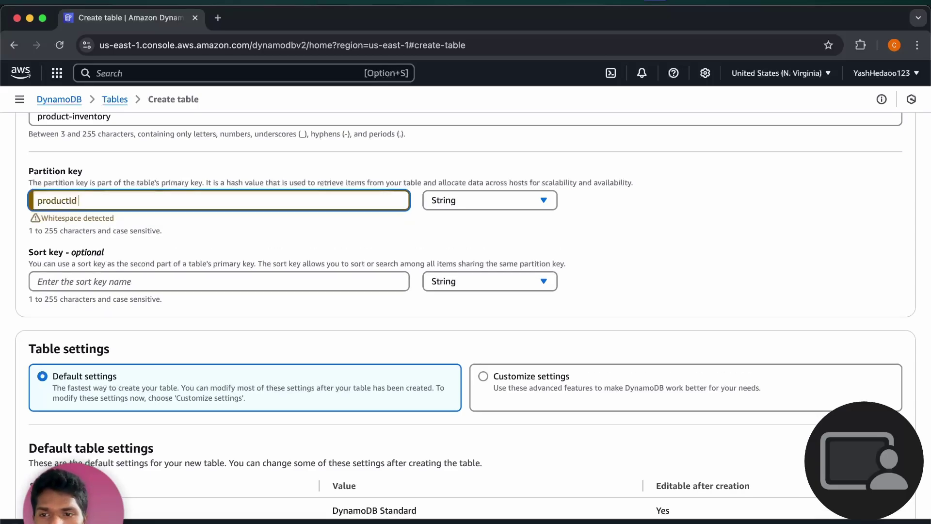
{"action": "key", "text": "BackSpace"}
- Review the default table settings and create the table with them, without a sort key or tags
{"action": "scroll", "coordinate": [377, 239], "scroll_direction": "down", "scroll_amount": 3}
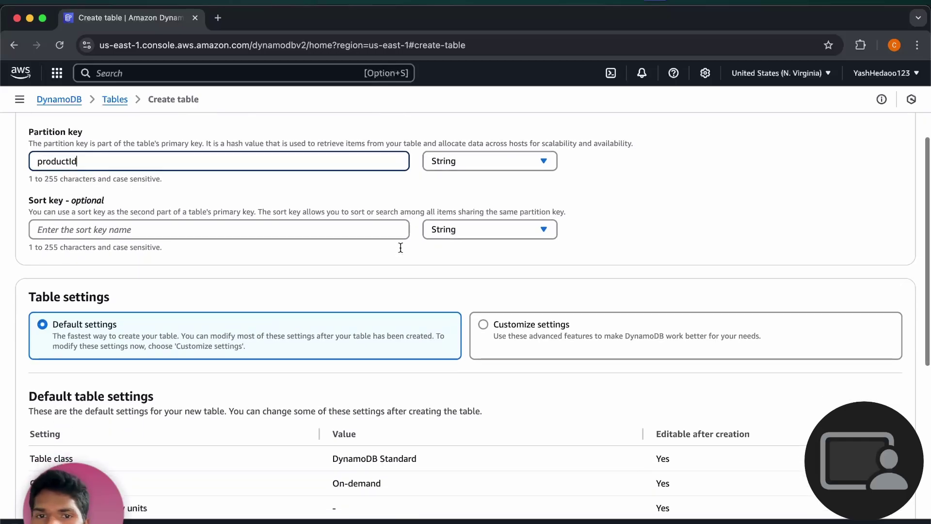
{"action": "scroll", "coordinate": [215, 257], "scroll_direction": "down", "scroll_amount": 10}
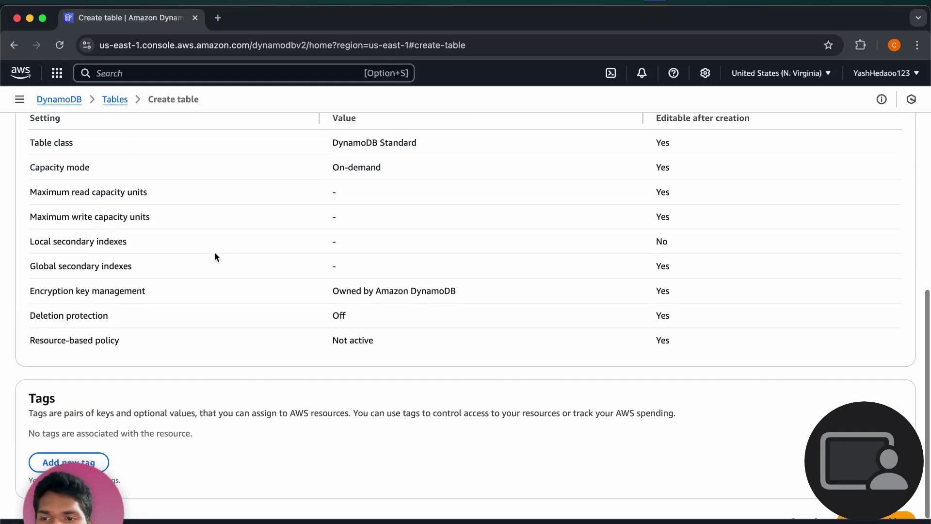
{"action": "scroll", "coordinate": [215, 257], "scroll_direction": "up", "scroll_amount": 8}
{"action": "scroll", "coordinate": [215, 256], "scroll_direction": "down", "scroll_amount": 5}
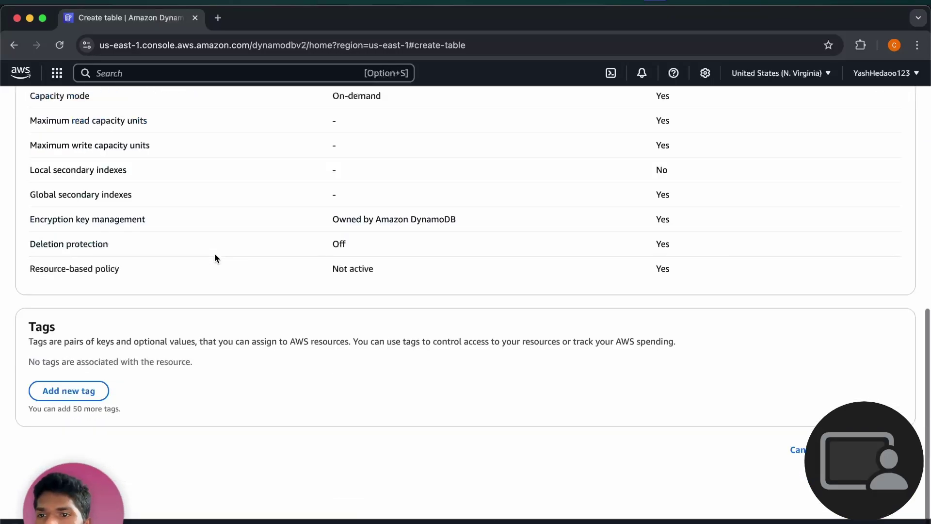
{"action": "scroll", "coordinate": [339, 228], "scroll_direction": "up", "scroll_amount": 10}
{"action": "scroll", "coordinate": [625, 259], "scroll_direction": "down", "scroll_amount": 10}
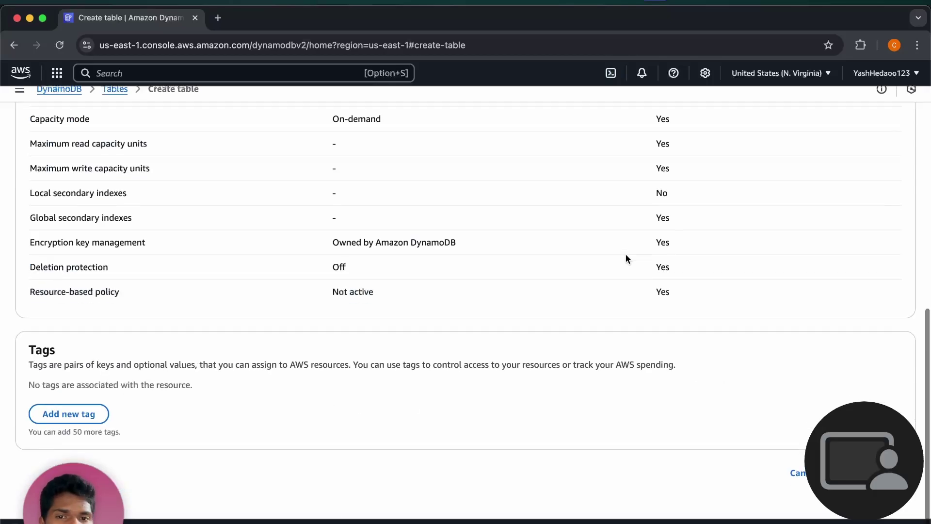
{"action": "left_click", "coordinate": [863, 483]}
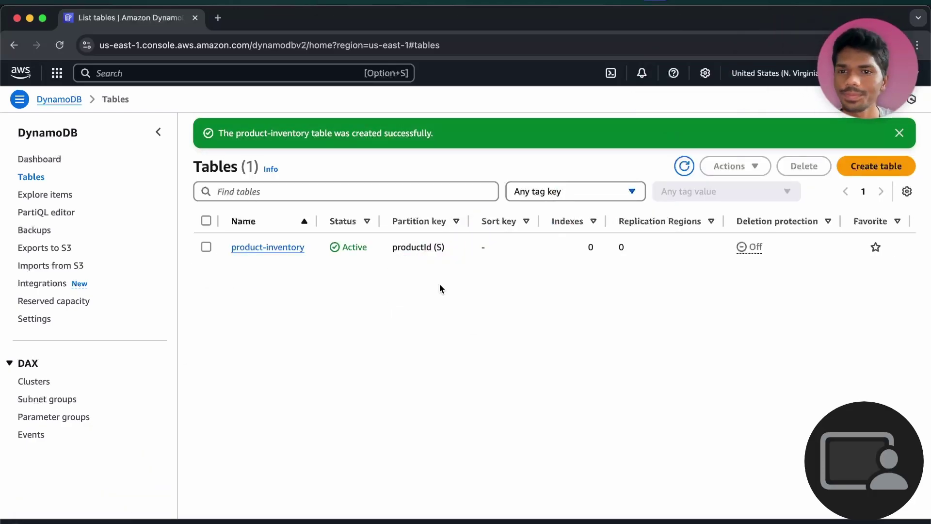
- Open the product-inventory table and examine its general information, read/write capacity and auto scaling settings
{"action": "left_click", "coordinate": [265, 246]}
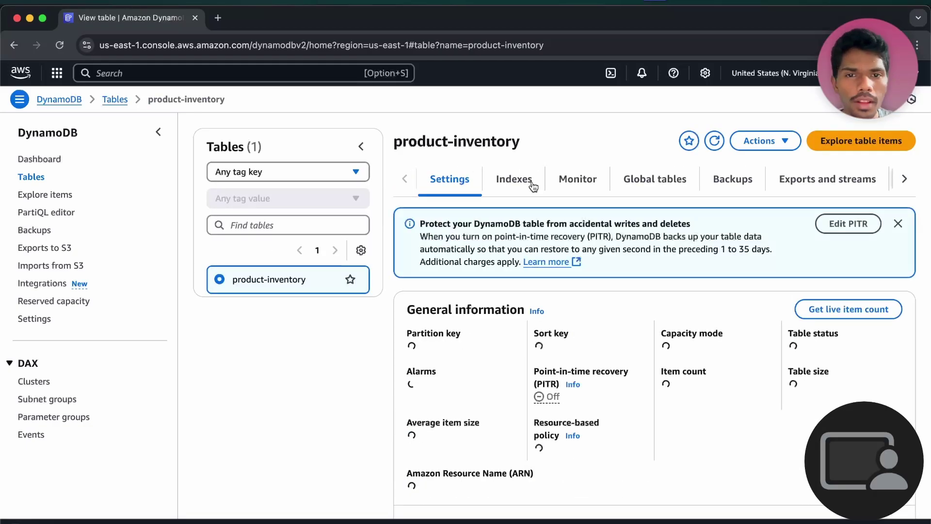
{"action": "scroll", "coordinate": [434, 309], "scroll_direction": "down", "scroll_amount": 2}
{"action": "scroll", "coordinate": [317, 389], "scroll_direction": "down", "scroll_amount": 1}
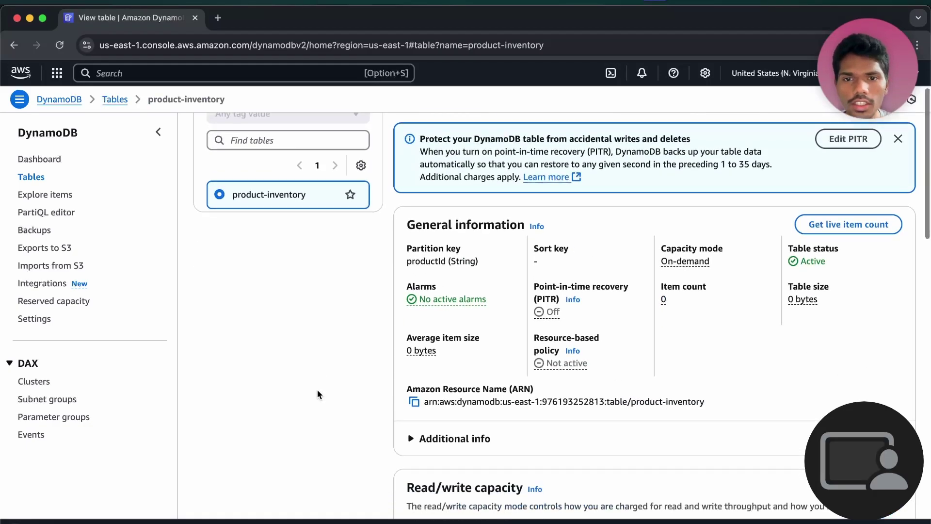
{"action": "scroll", "coordinate": [474, 336], "scroll_direction": "down", "scroll_amount": 4}
{"action": "scroll", "coordinate": [477, 340], "scroll_direction": "down", "scroll_amount": 8}
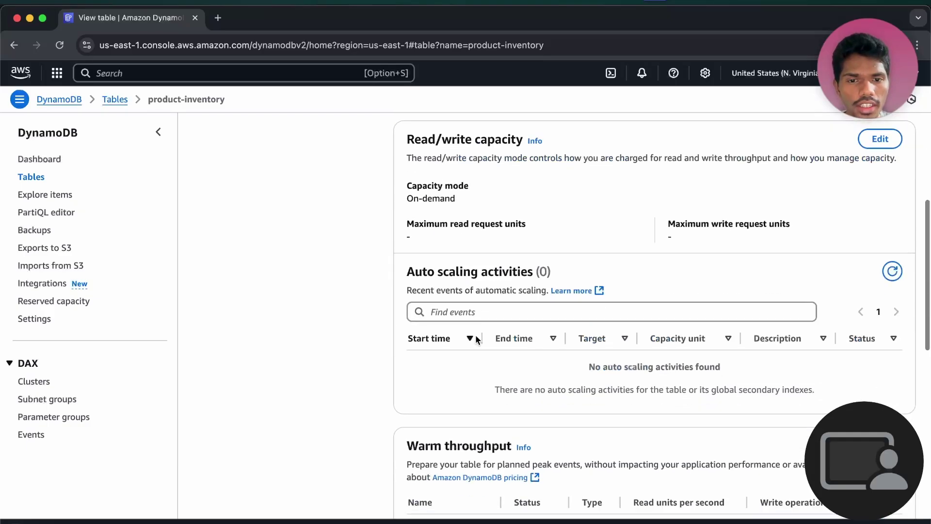
{"action": "scroll", "coordinate": [567, 333], "scroll_direction": "down", "scroll_amount": 2}
{"action": "scroll", "coordinate": [562, 310], "scroll_direction": "up", "scroll_amount": 15}
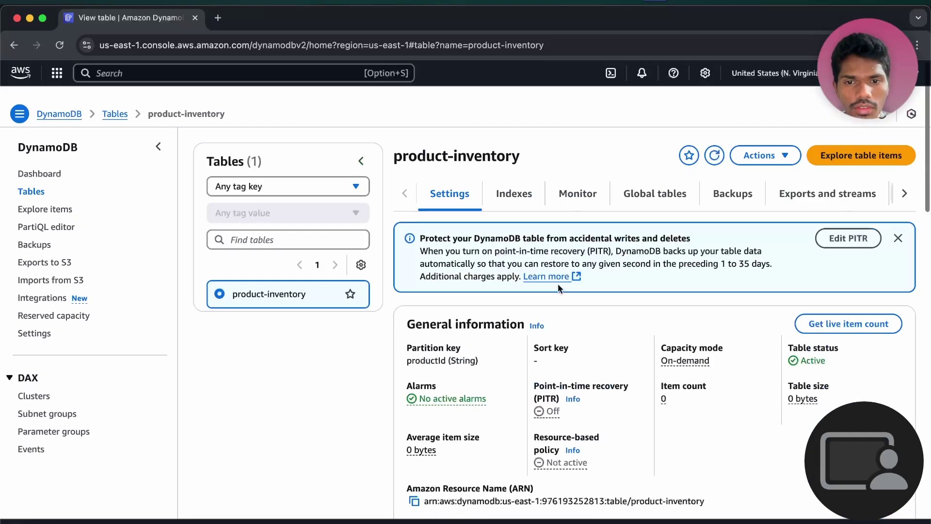
- Look through the table's indexes, monitoring, global tables, backups, and exports and streams, and return to its settings
{"action": "left_click", "coordinate": [507, 185]}
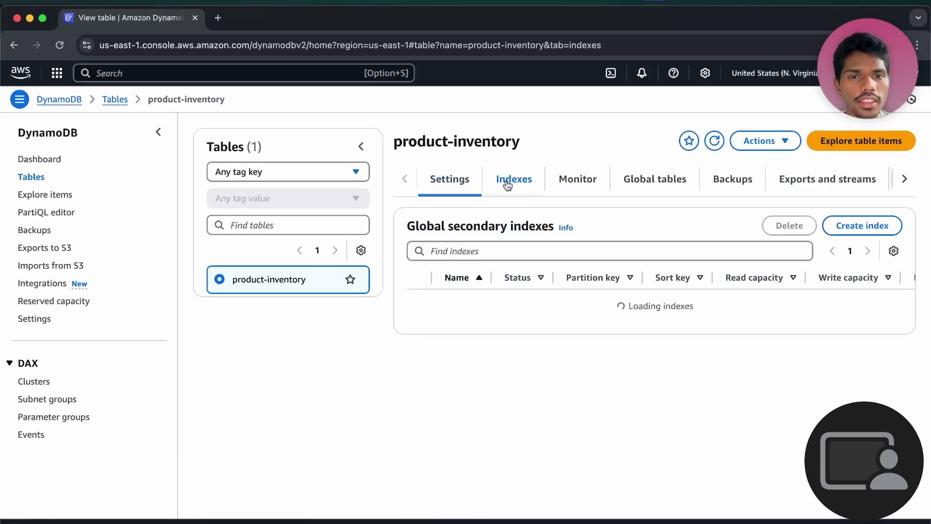
{"action": "left_click", "coordinate": [582, 181]}
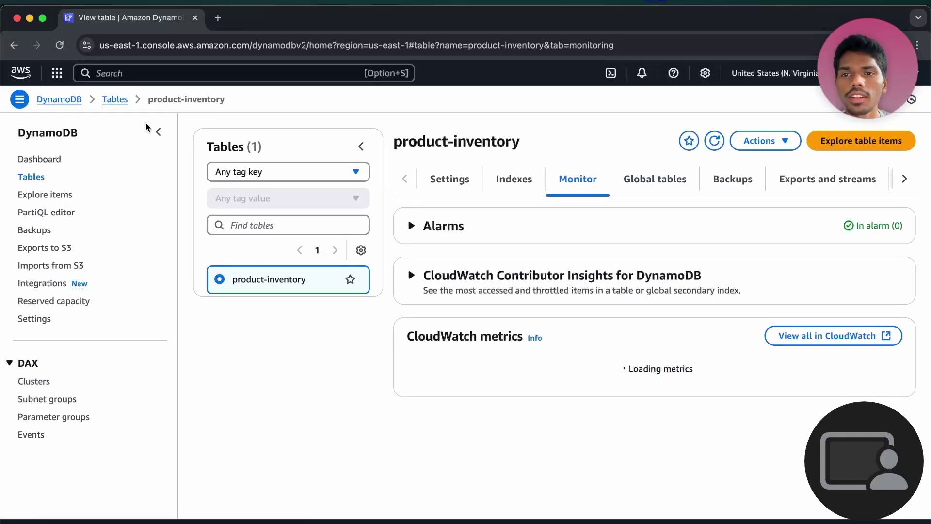
{"action": "left_click", "coordinate": [684, 182]}
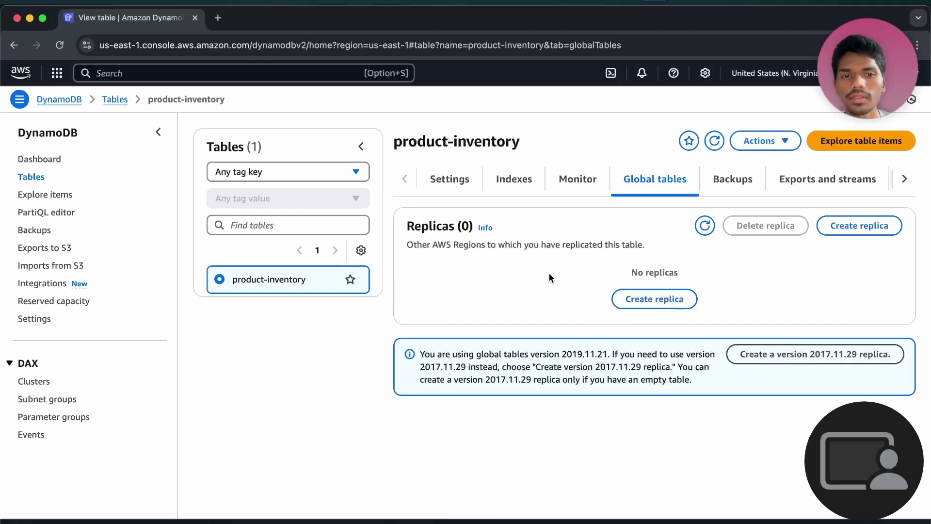
{"action": "left_click", "coordinate": [717, 179]}
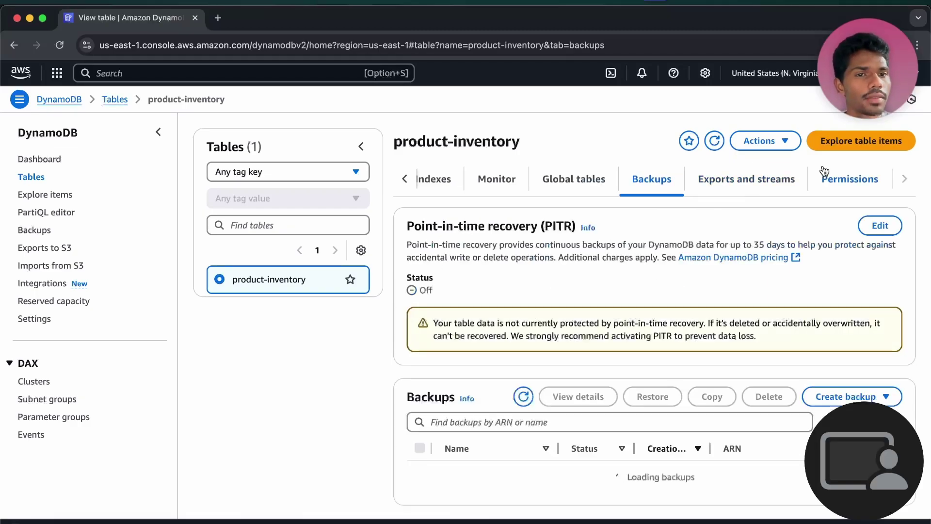
{"action": "left_click", "coordinate": [766, 180]}
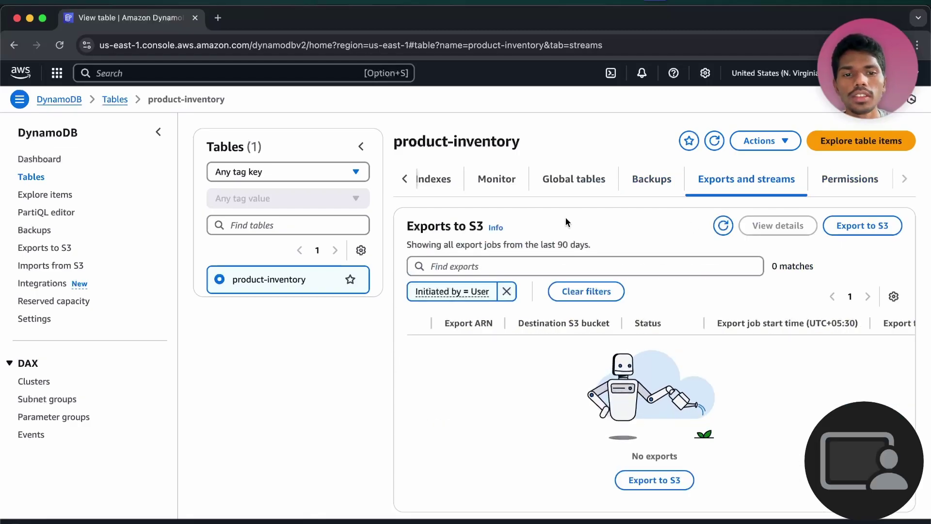
{"action": "left_click", "coordinate": [405, 179]}
{"action": "left_click", "coordinate": [444, 184]}
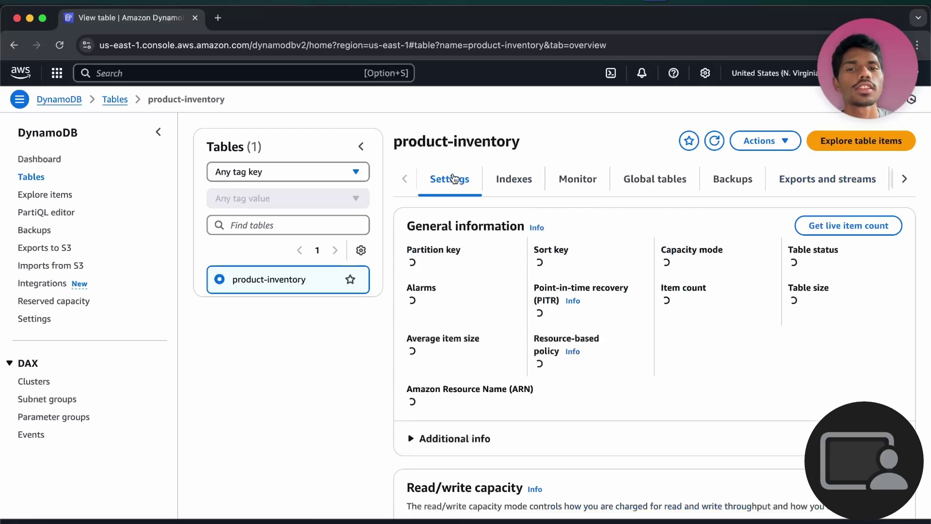
- Switch to the Keynote presentation to view the flow chart of API Gateway, Lambda, IAM role and DynamoDB
{"action": "left_click", "coordinate": [233, 70]}
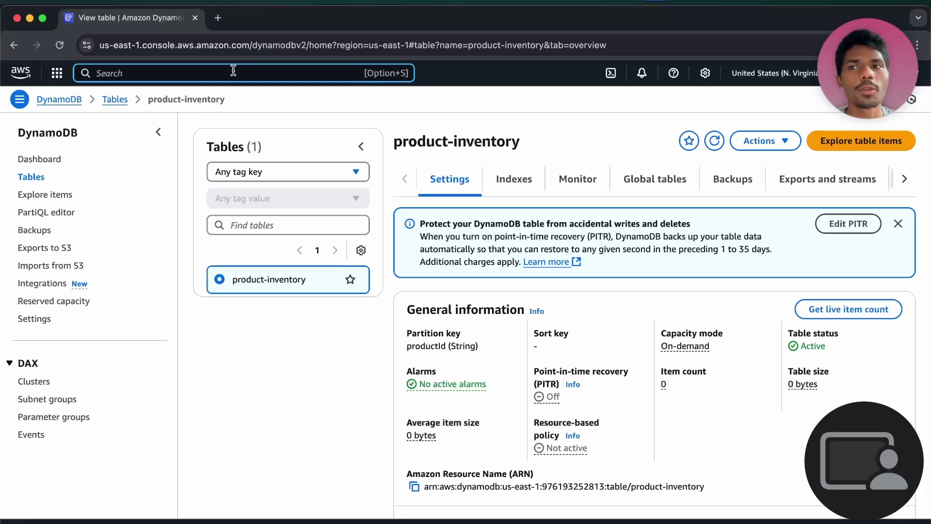
{"action": "left_click", "coordinate": [119, 163]}
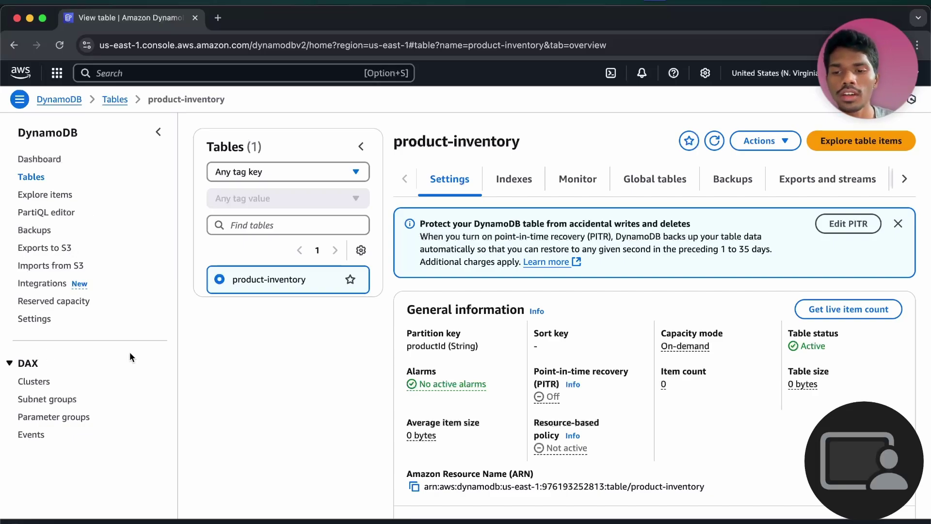
{"action": "left_click", "coordinate": [231, 515]}
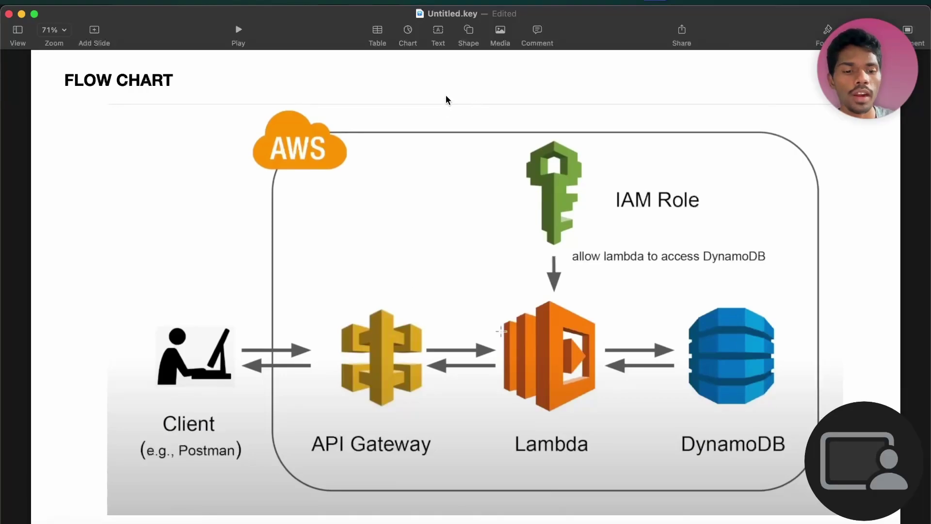
- Show the presentation slide that explains what serverless is
{"action": "key", "text": "Page_Down"}
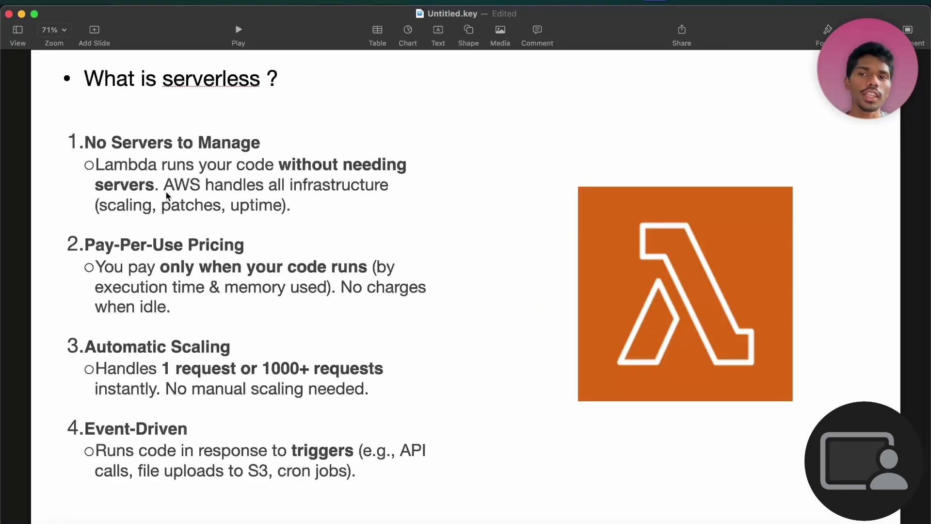
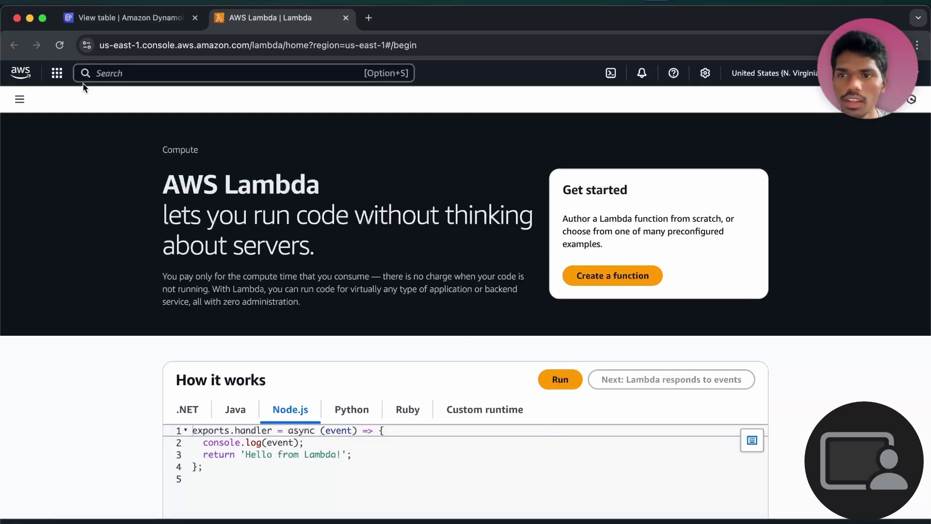
- Switch to the AWS Lambda console, start creating a function authored from scratch, and name it serverless-api
{"action": "left_click", "coordinate": [20, 101]}
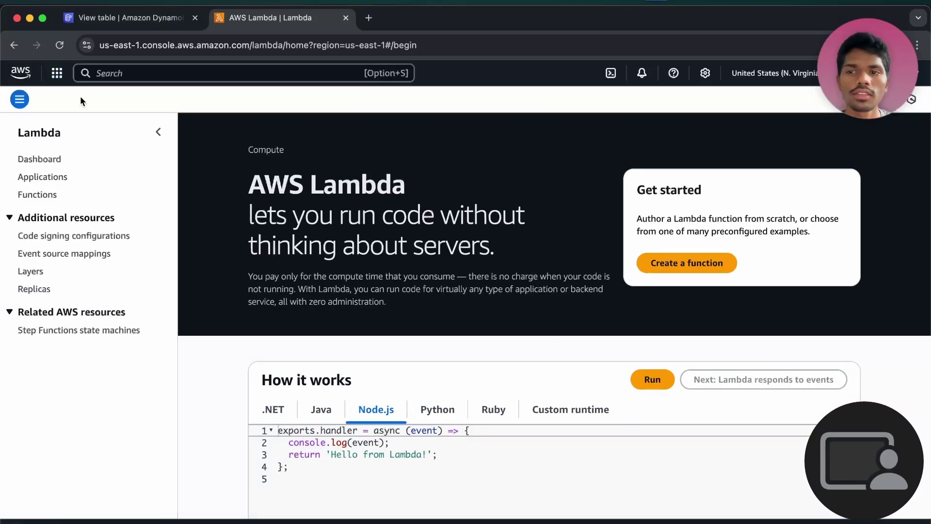
{"action": "left_click", "coordinate": [656, 261]}
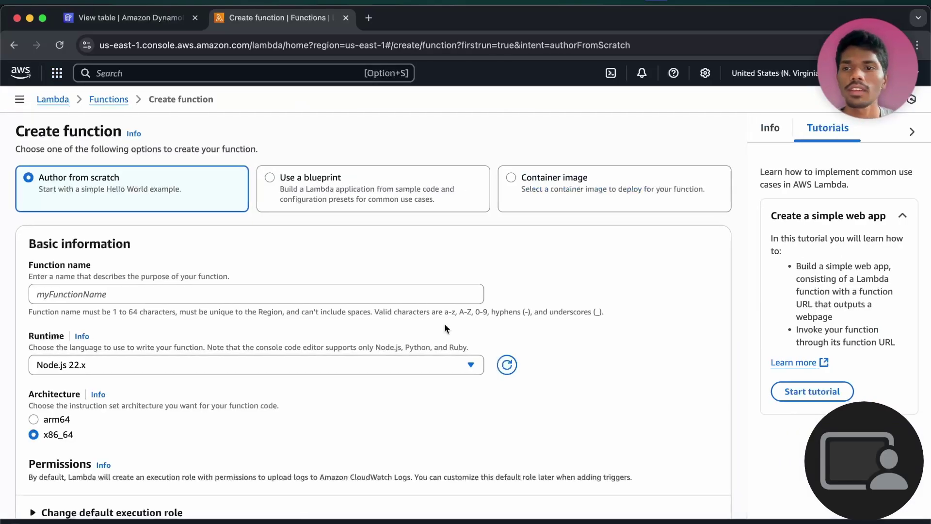
{"action": "scroll", "coordinate": [437, 320], "scroll_direction": "down", "scroll_amount": 3}
{"action": "left_click", "coordinate": [313, 187]}
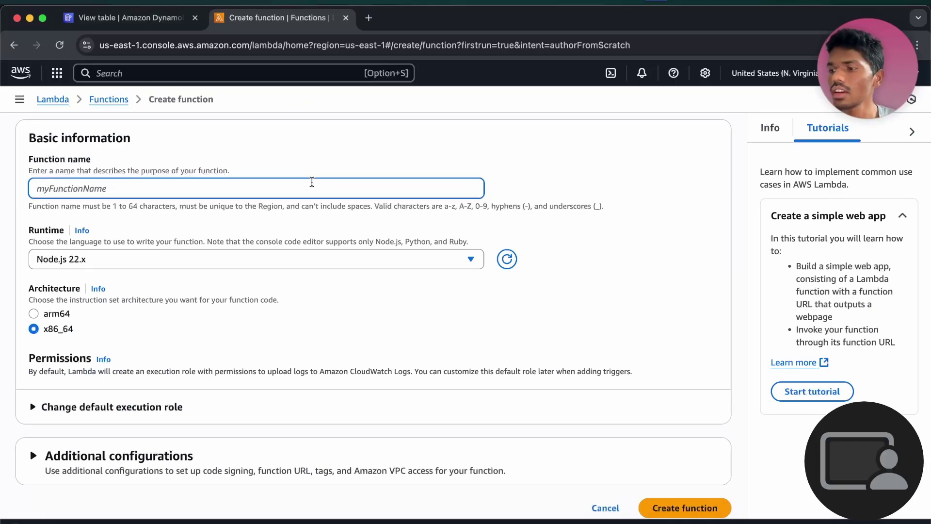
{"action": "type", "text": "server"}
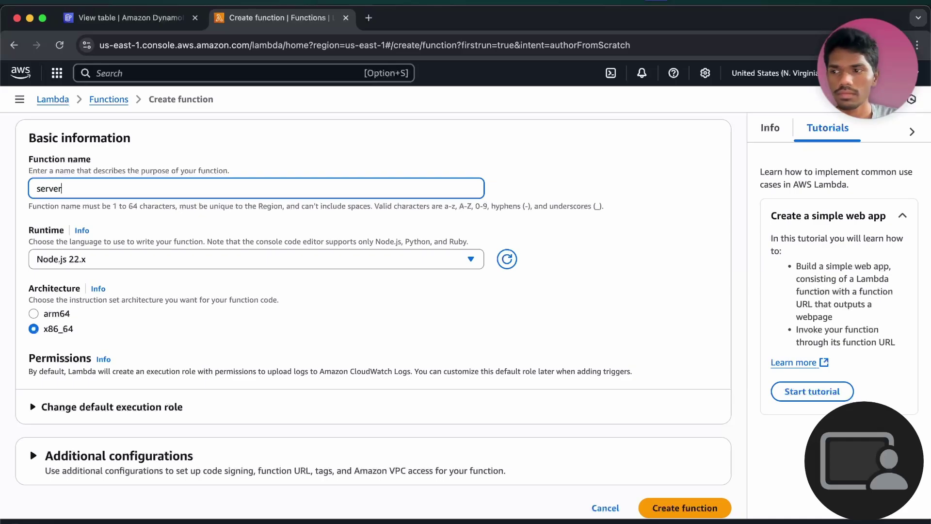
{"action": "type", "text": "less-api"}
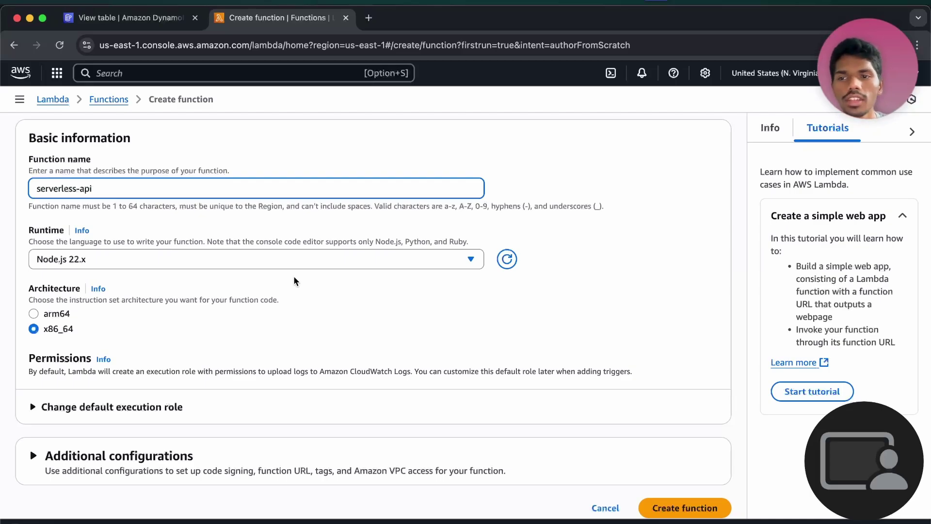
- Expand the function's additional configurations and review the networking, security and governance, and tag options
{"action": "scroll", "coordinate": [294, 282], "scroll_direction": "down", "scroll_amount": 1}
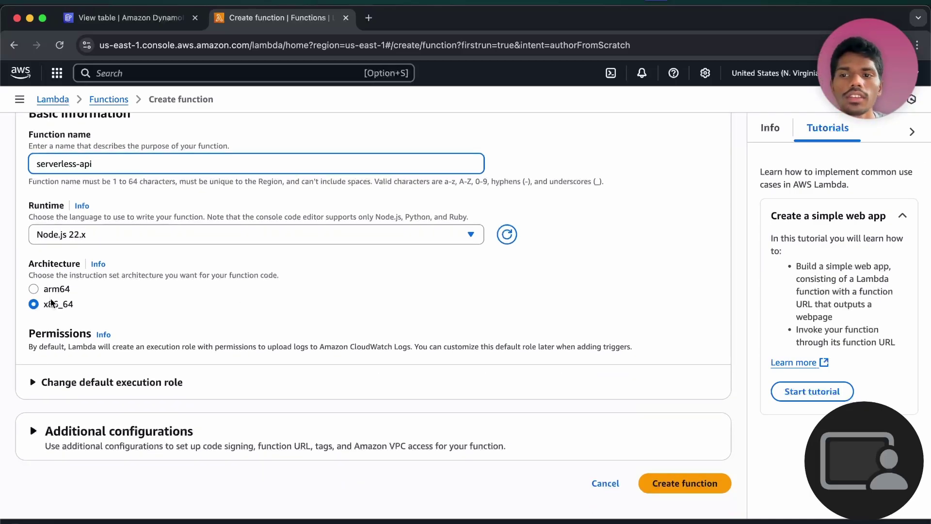
{"action": "left_click", "coordinate": [19, 323]}
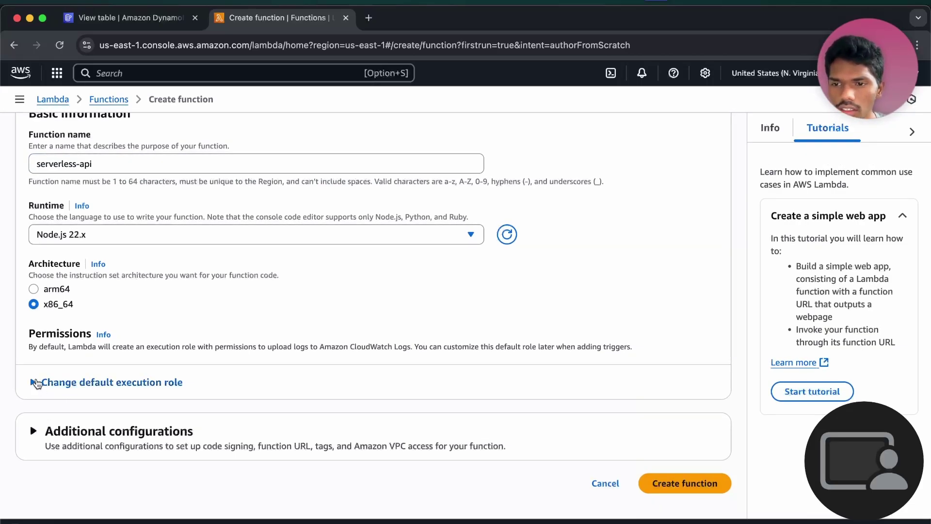
{"action": "left_click", "coordinate": [40, 432]}
{"action": "scroll", "coordinate": [40, 432], "scroll_direction": "down", "scroll_amount": 7}
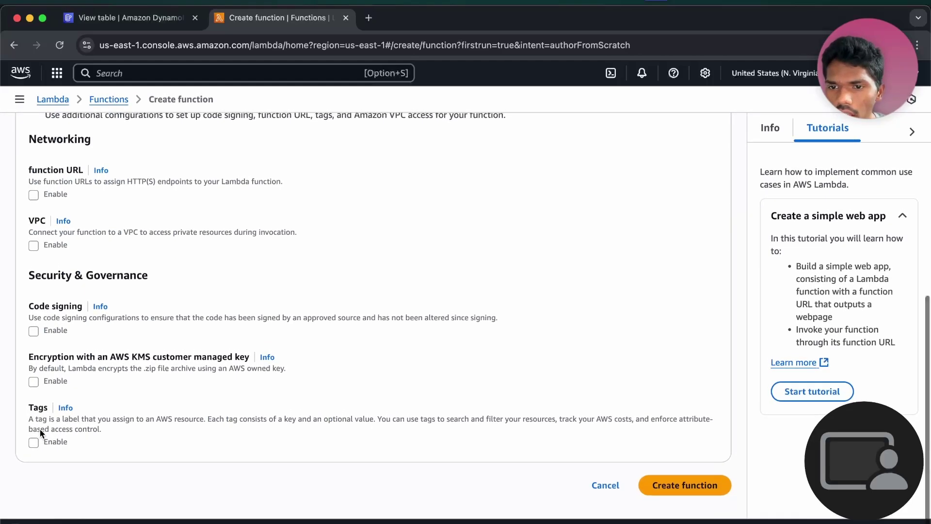
{"action": "scroll", "coordinate": [39, 432], "scroll_direction": "up", "scroll_amount": 2}
{"action": "scroll", "coordinate": [39, 432], "scroll_direction": "up", "scroll_amount": 5}
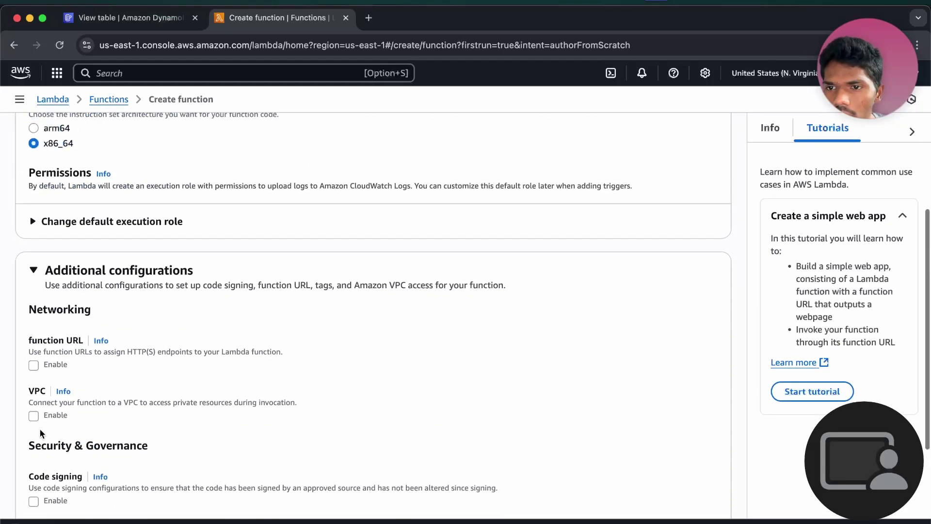
- Change the default execution role to a new role from AWS policy templates named serverless-api-role
{"action": "left_click", "coordinate": [48, 303]}
{"action": "scroll", "coordinate": [50, 307], "scroll_direction": "down", "scroll_amount": 1}
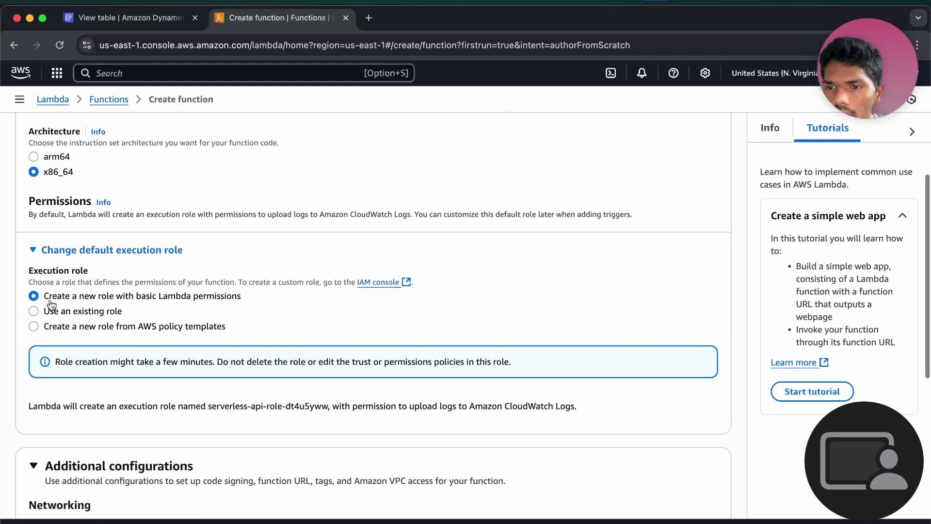
{"action": "left_click", "coordinate": [34, 326]}
{"action": "scroll", "coordinate": [34, 326], "scroll_direction": "down", "scroll_amount": 3}
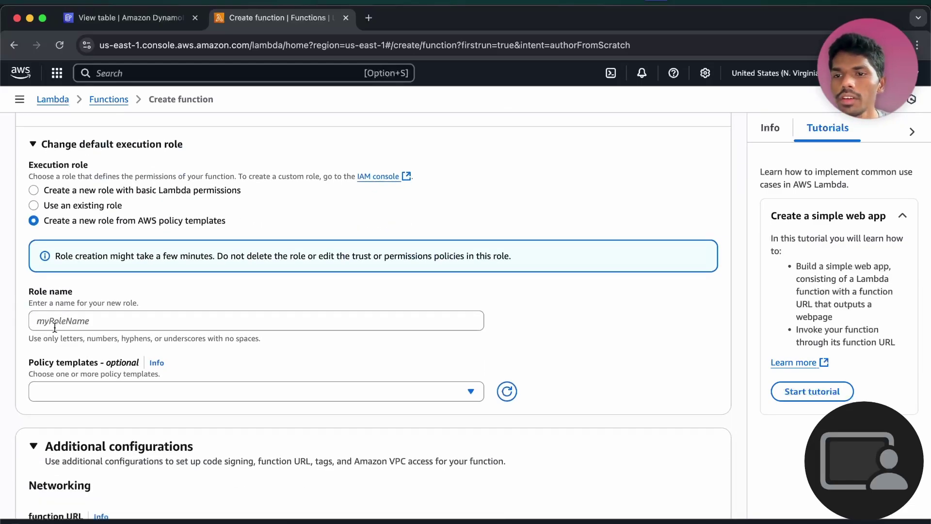
{"action": "left_click", "coordinate": [55, 328]}
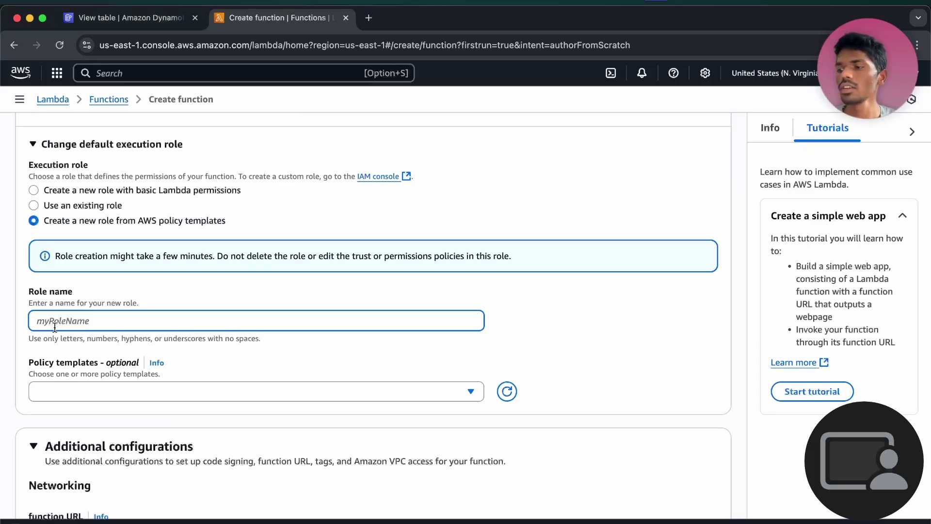
{"action": "type", "text": "s"}
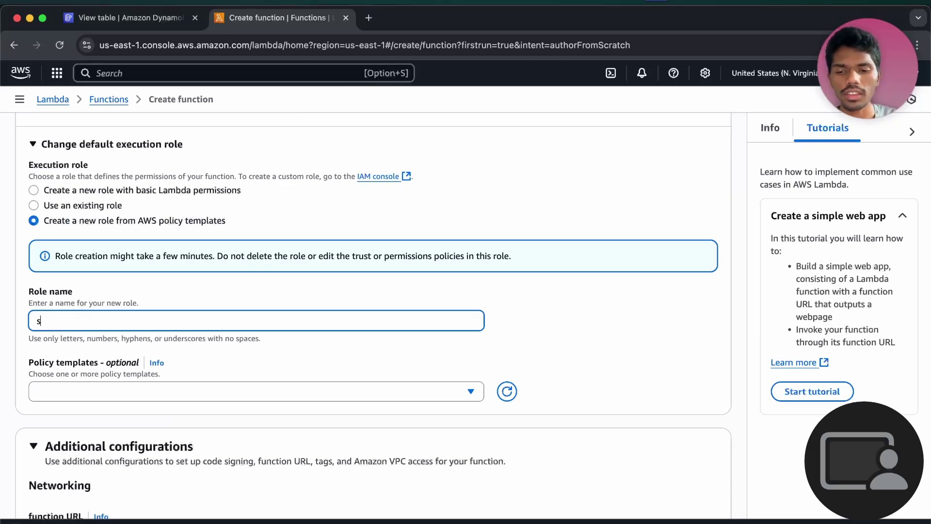
{"action": "type", "text": "erverl"}
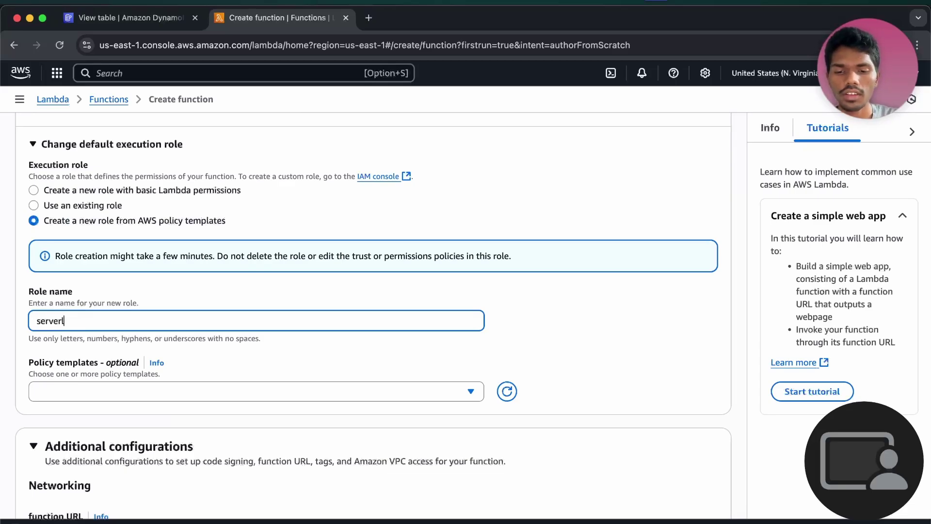
{"action": "type", "text": "ess-a"}
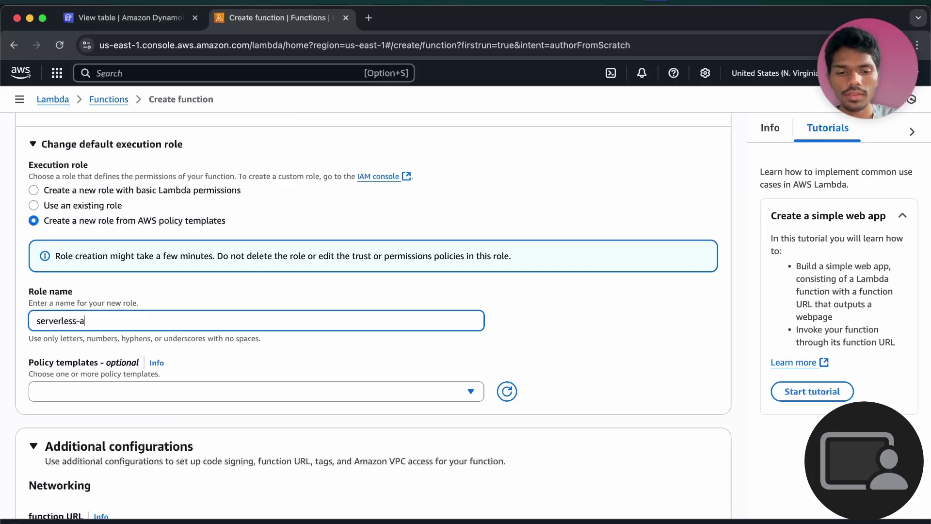
{"action": "type", "text": "pi-role"}
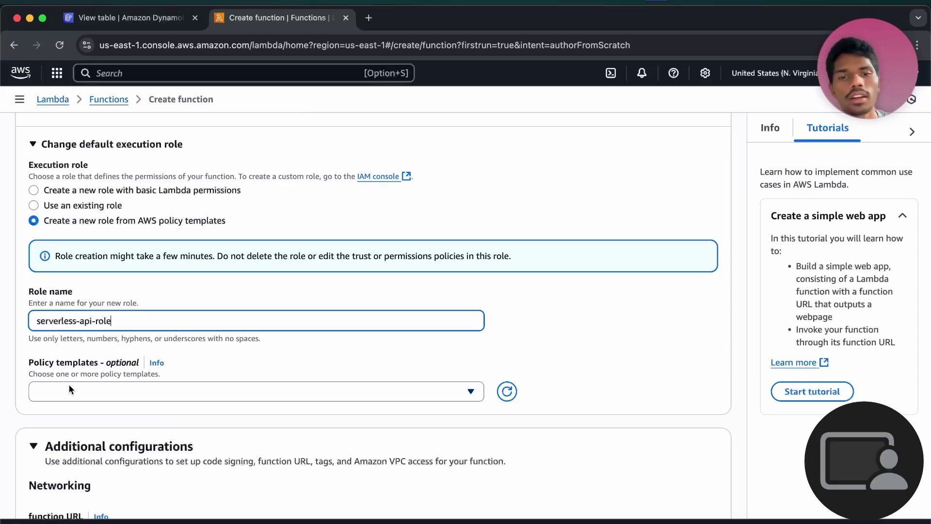
- Review all the function settings and create the function without a policy template or additional configurations
{"action": "scroll", "coordinate": [69, 385], "scroll_direction": "down", "scroll_amount": 5}
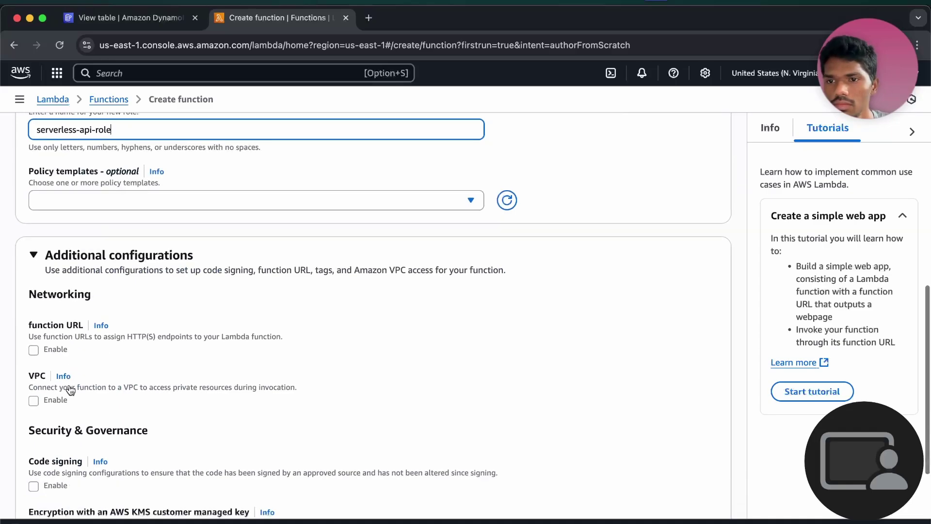
{"action": "scroll", "coordinate": [68, 383], "scroll_direction": "down", "scroll_amount": 5}
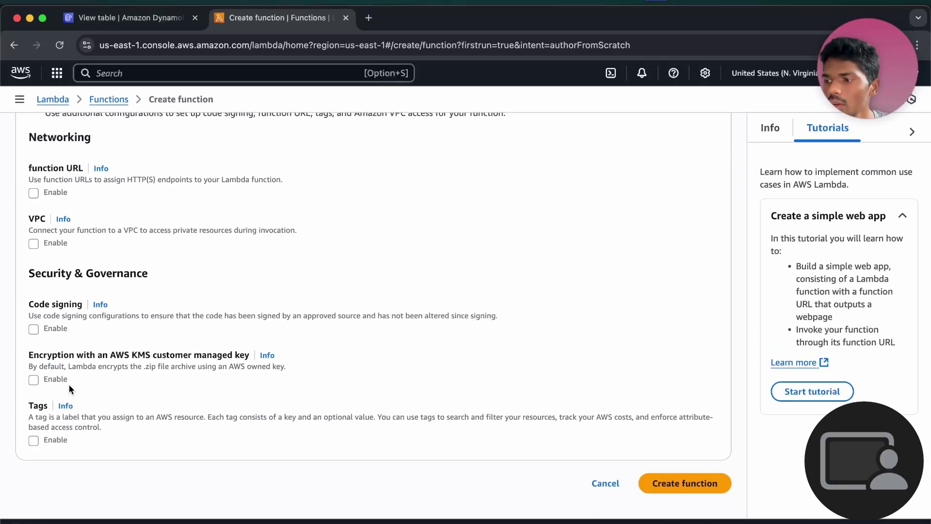
{"action": "scroll", "coordinate": [477, 298], "scroll_direction": "up", "scroll_amount": 15}
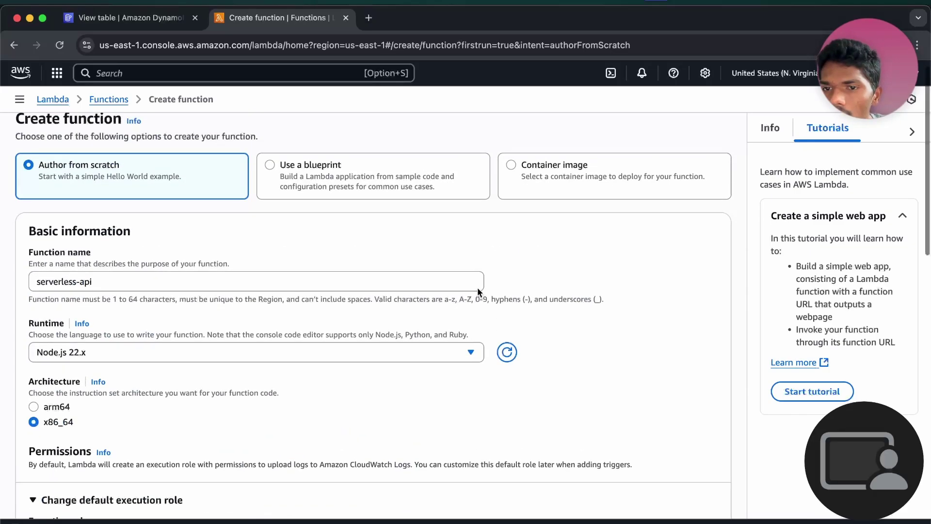
{"action": "scroll", "coordinate": [477, 292], "scroll_direction": "down", "scroll_amount": 15}
{"action": "left_click", "coordinate": [698, 487]}
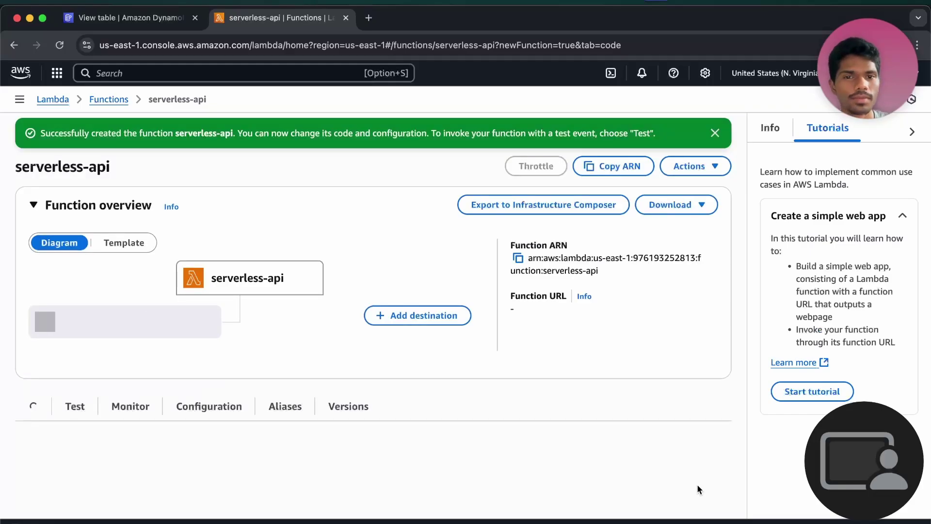
- Open index.mjs in the new function's code source and look over its default handler and the function overview
{"action": "scroll", "coordinate": [475, 401], "scroll_direction": "down", "scroll_amount": 2}
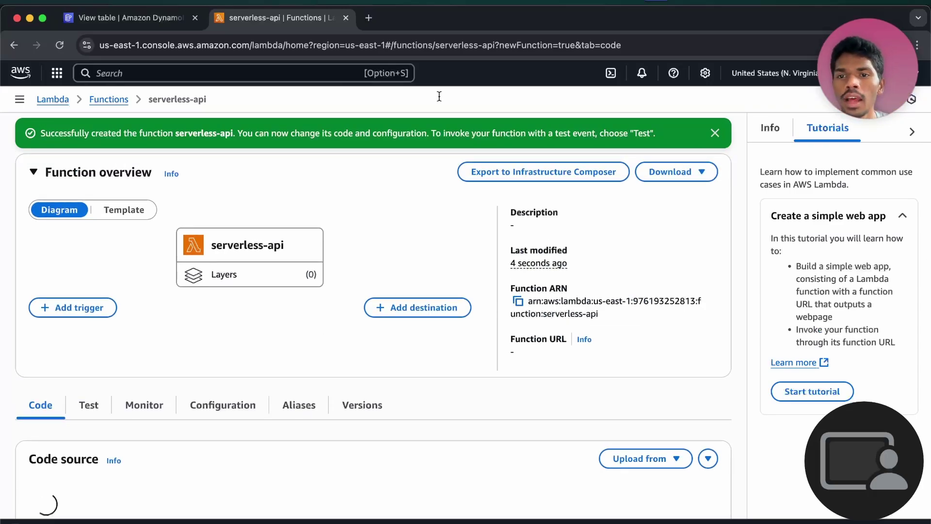
{"action": "scroll", "coordinate": [318, 286], "scroll_direction": "down", "scroll_amount": 5}
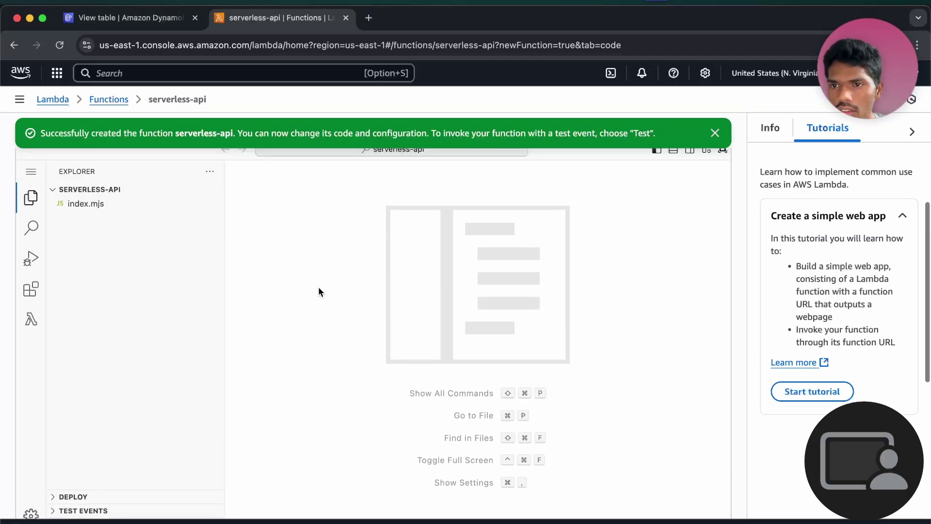
{"action": "left_click", "coordinate": [135, 206]}
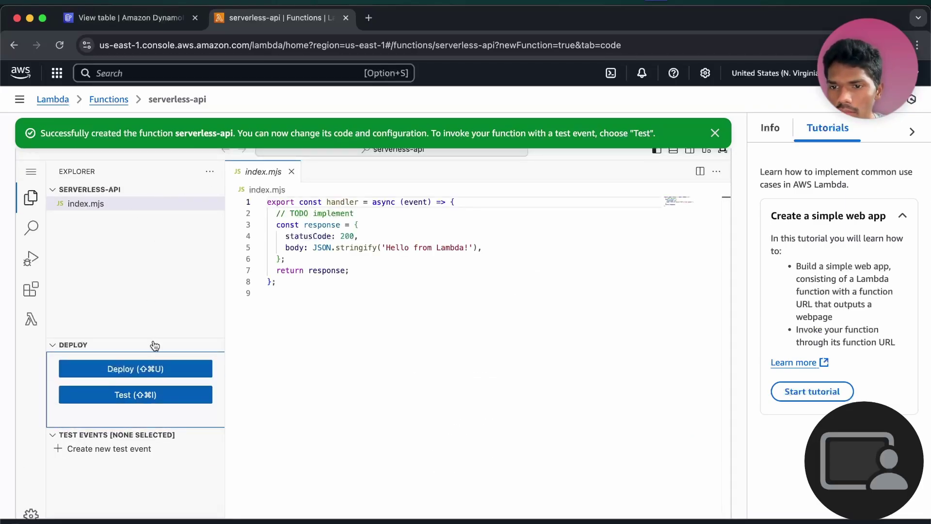
{"action": "scroll", "coordinate": [65, 227], "scroll_direction": "up", "scroll_amount": 5}
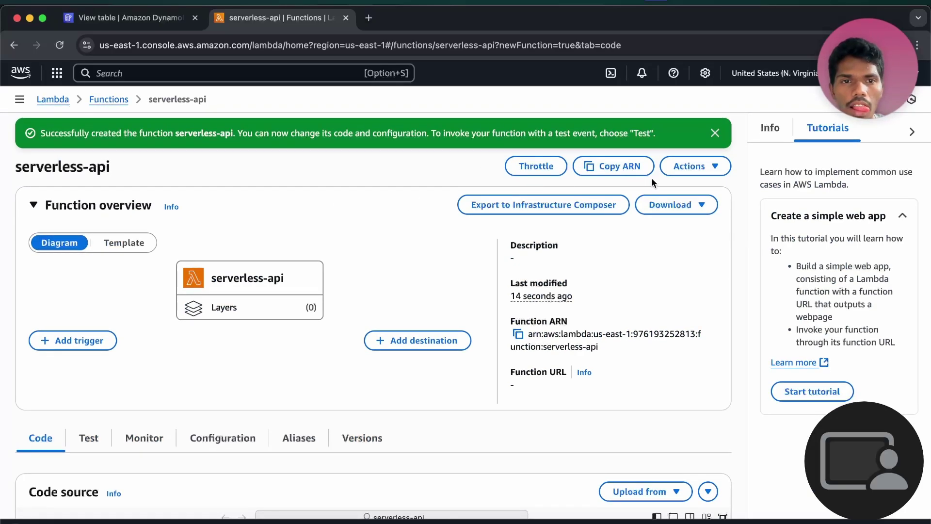
- Reopen serverless-api from the functions list and display the execution role in its permissions configuration
{"action": "left_click", "coordinate": [116, 98]}
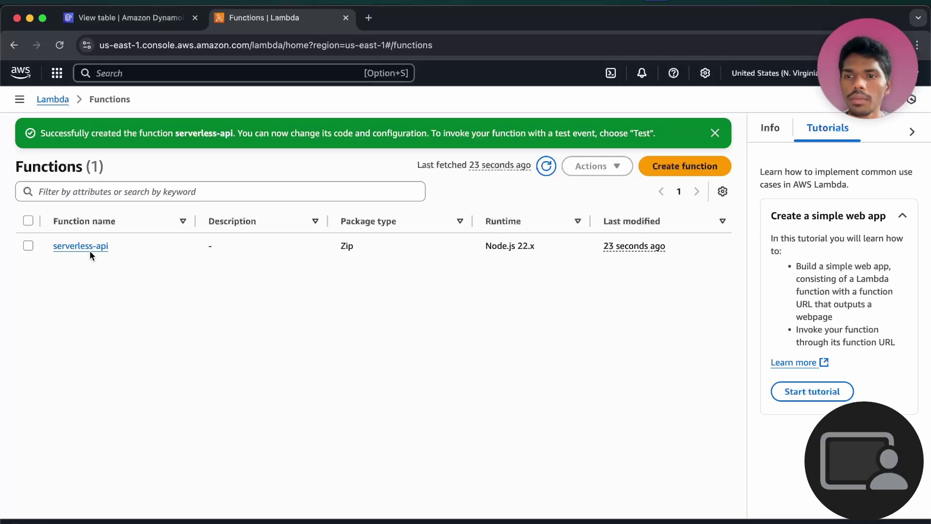
{"action": "left_click", "coordinate": [100, 245]}
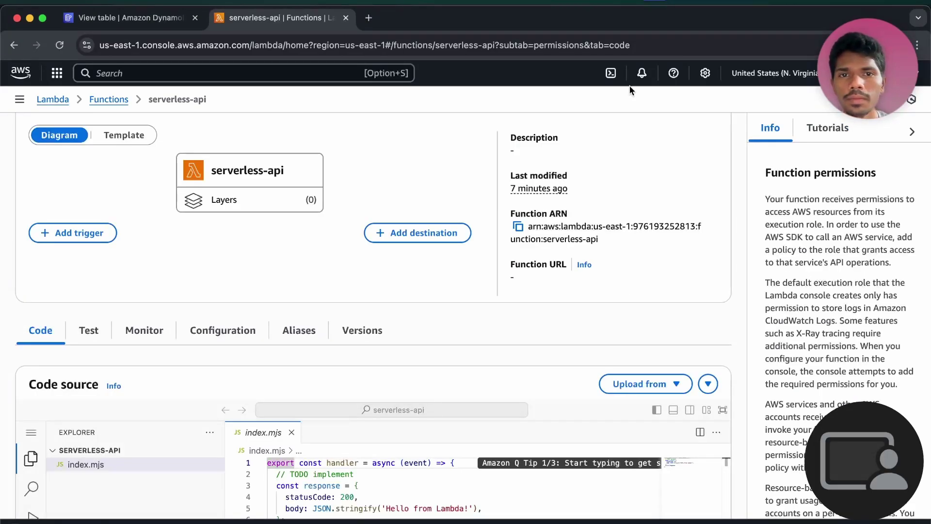
{"action": "scroll", "coordinate": [450, 199], "scroll_direction": "down", "scroll_amount": 5}
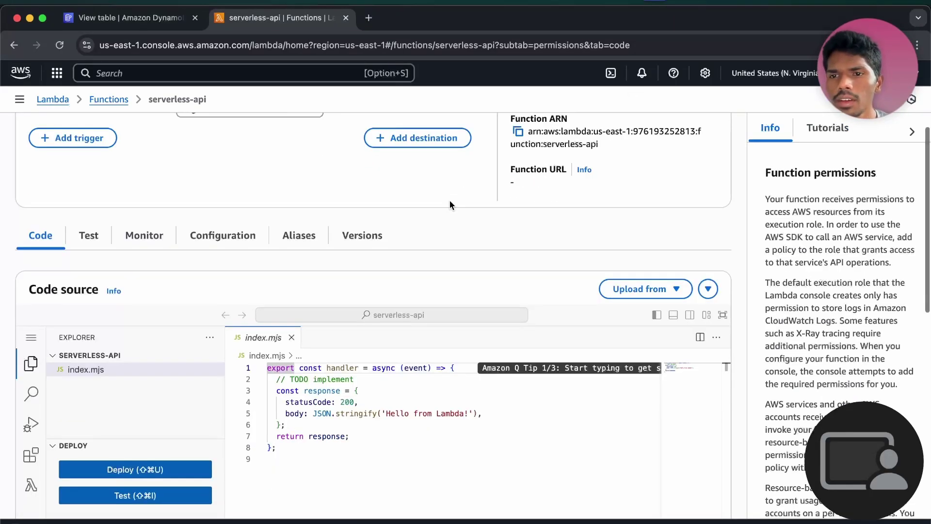
{"action": "left_click", "coordinate": [212, 198]}
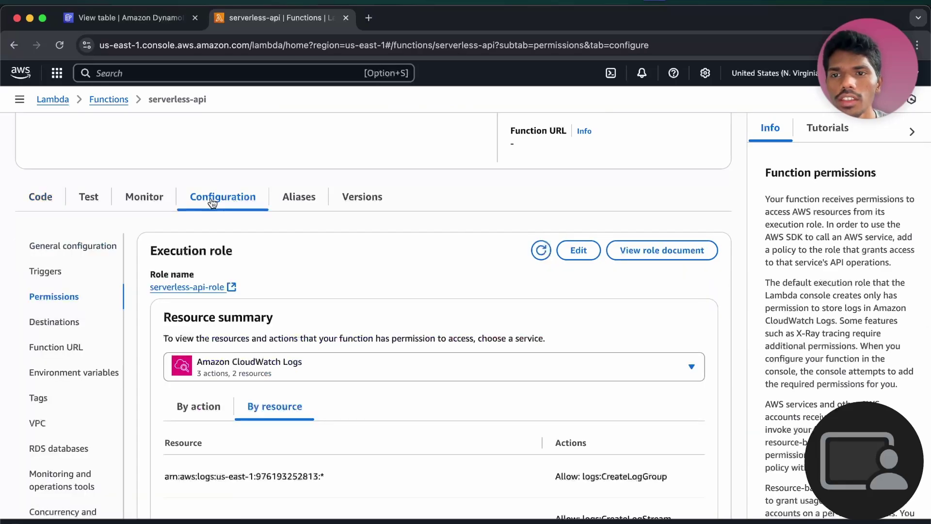
{"action": "scroll", "coordinate": [97, 233], "scroll_direction": "down", "scroll_amount": 1}
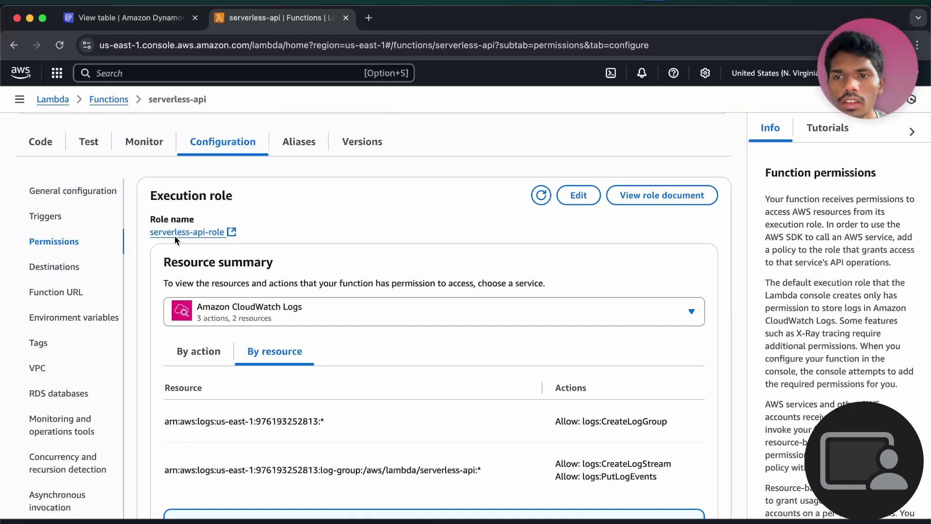
- Open serverless-api-role in IAM and review its summary and attached permissions policies
{"action": "left_click", "coordinate": [204, 232]}
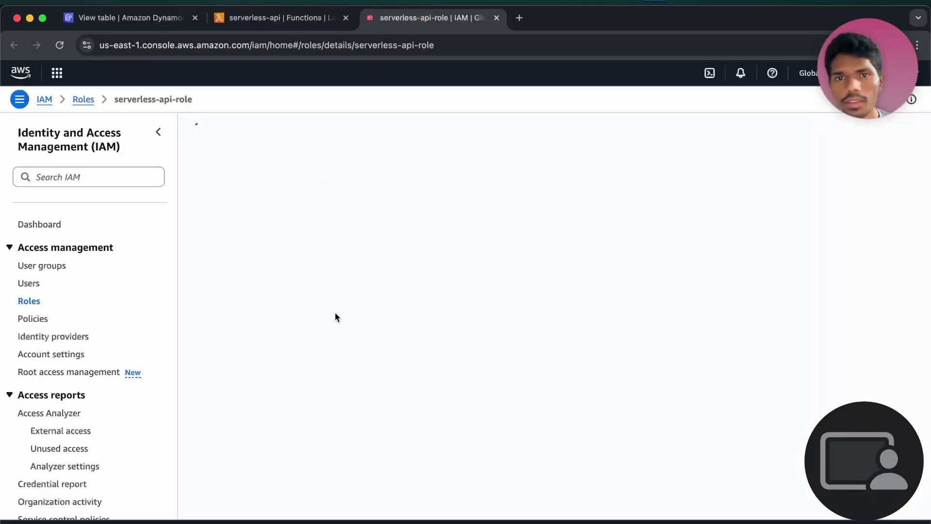
{"action": "scroll", "coordinate": [335, 315], "scroll_direction": "down", "scroll_amount": 2}
{"action": "scroll", "coordinate": [307, 372], "scroll_direction": "down", "scroll_amount": 1}
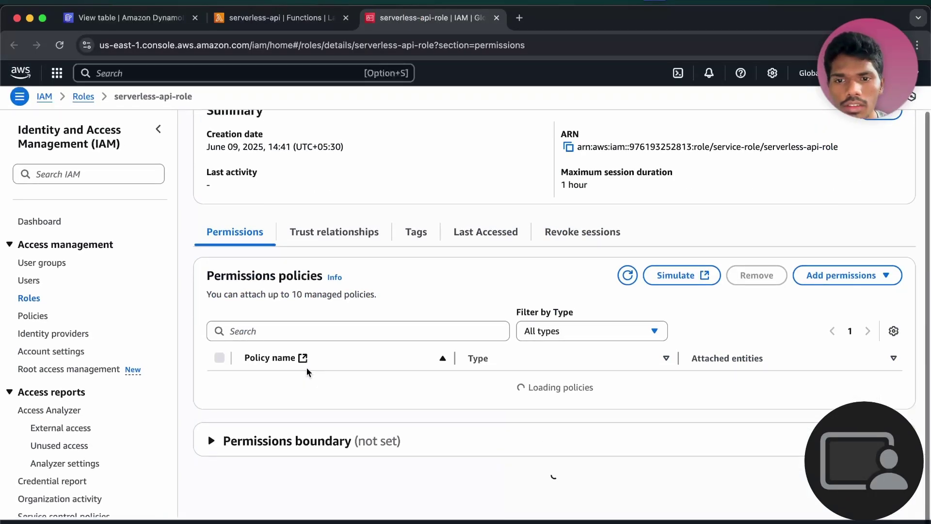
{"action": "scroll", "coordinate": [295, 327], "scroll_direction": "up", "scroll_amount": 2}
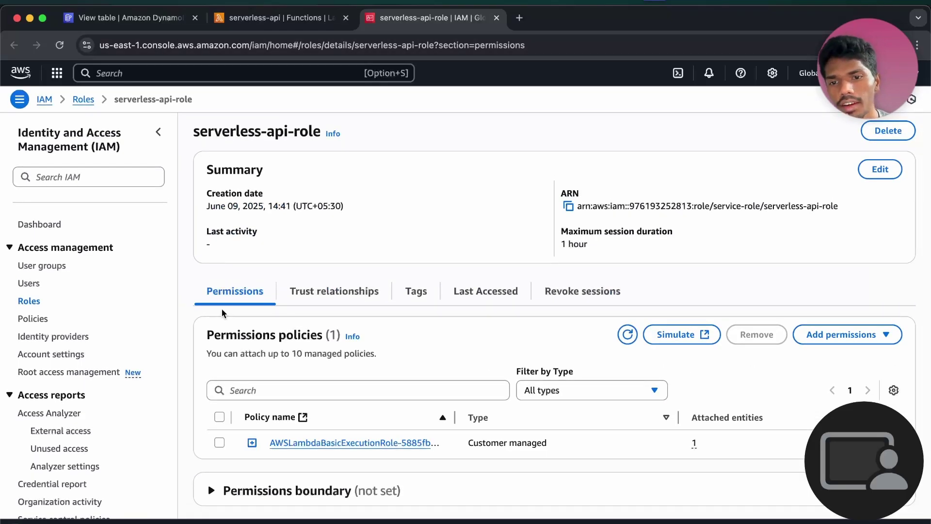
{"action": "scroll", "coordinate": [223, 312], "scroll_direction": "down", "scroll_amount": 2}
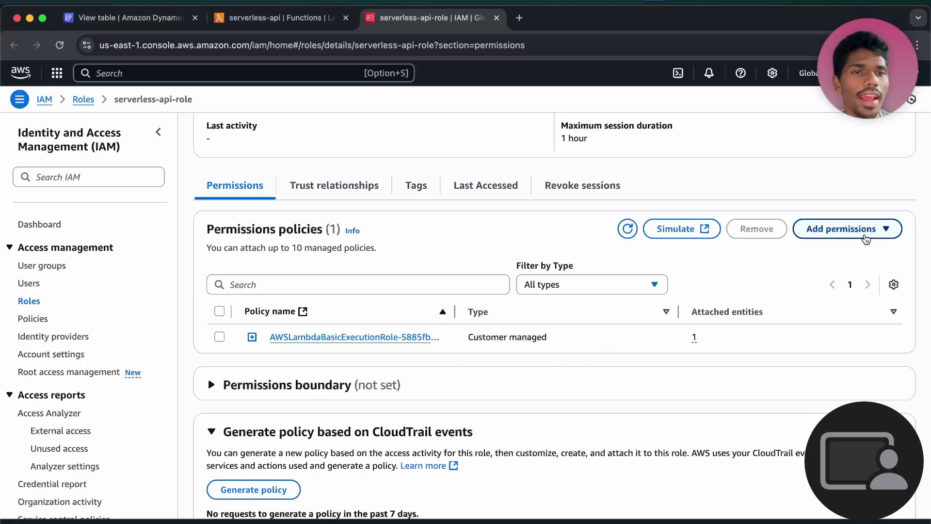
- Attach the AWSOpsWorksCloudWatchLogs and CloudWatchLogsFullAccess managed policies to serverless-api-role, filtering the available policies by "cloudwatchlog"
{"action": "left_click", "coordinate": [867, 237]}
{"action": "left_click", "coordinate": [837, 253]}
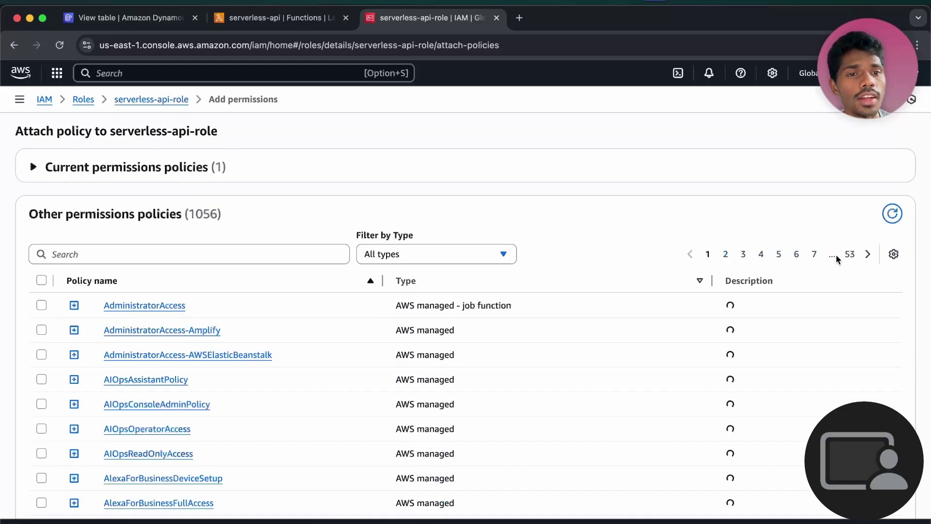
{"action": "scroll", "coordinate": [546, 364], "scroll_direction": "down", "scroll_amount": 2}
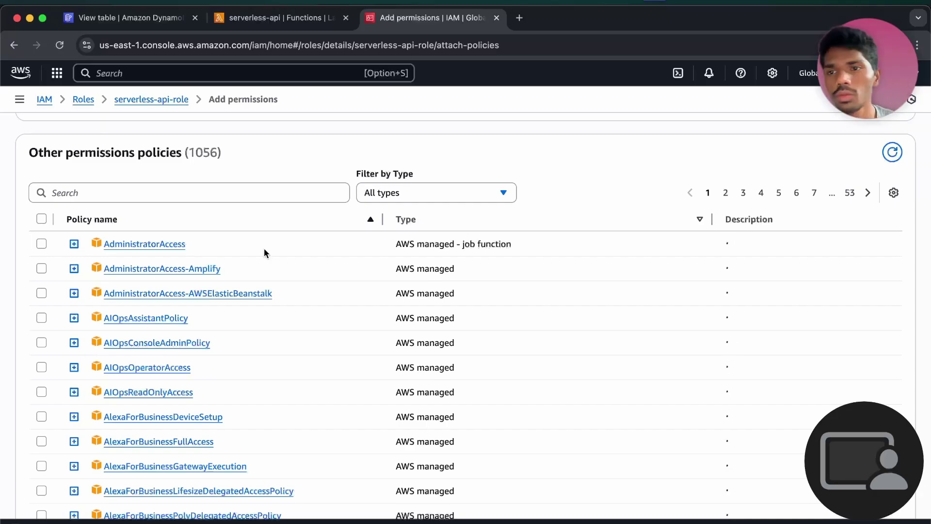
{"action": "left_click", "coordinate": [236, 188]}
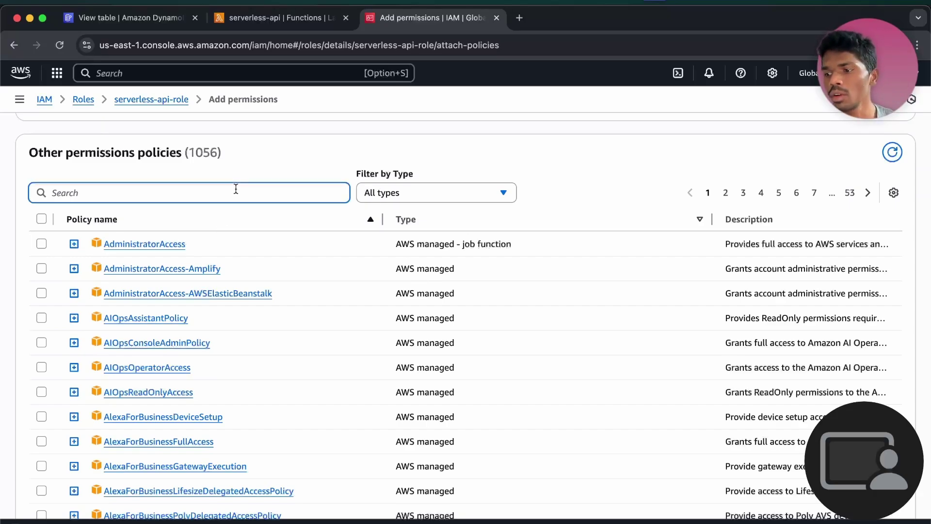
{"action": "type", "text": "cloud"}
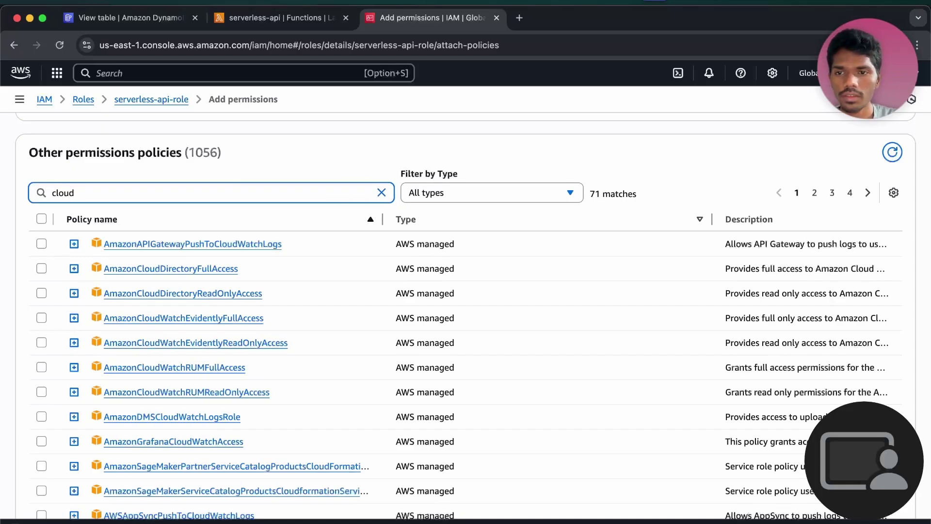
{"action": "type", "text": "wa"}
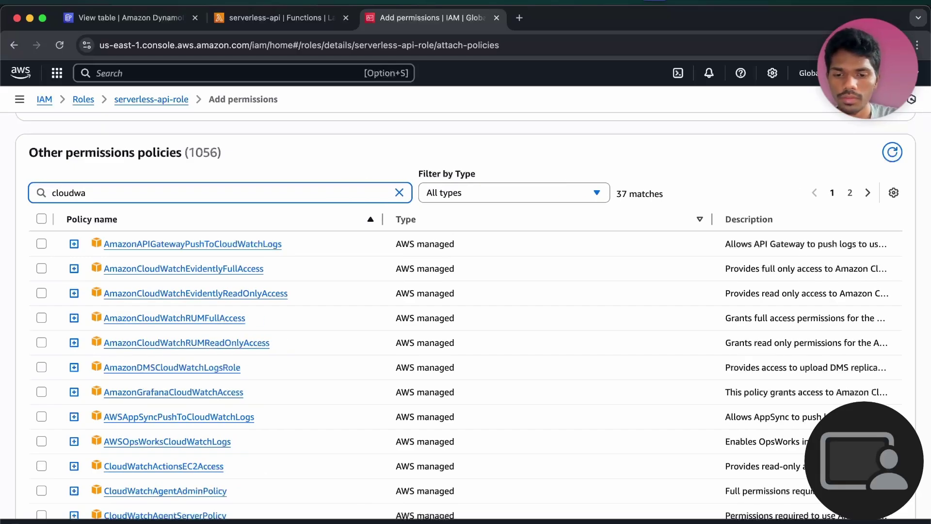
{"action": "type", "text": "tch"}
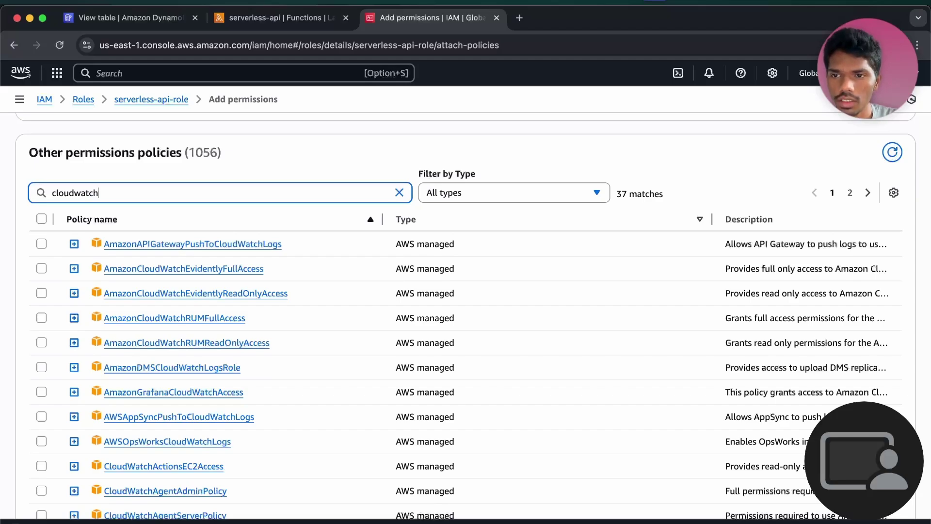
{"action": "type", "text": "log"}
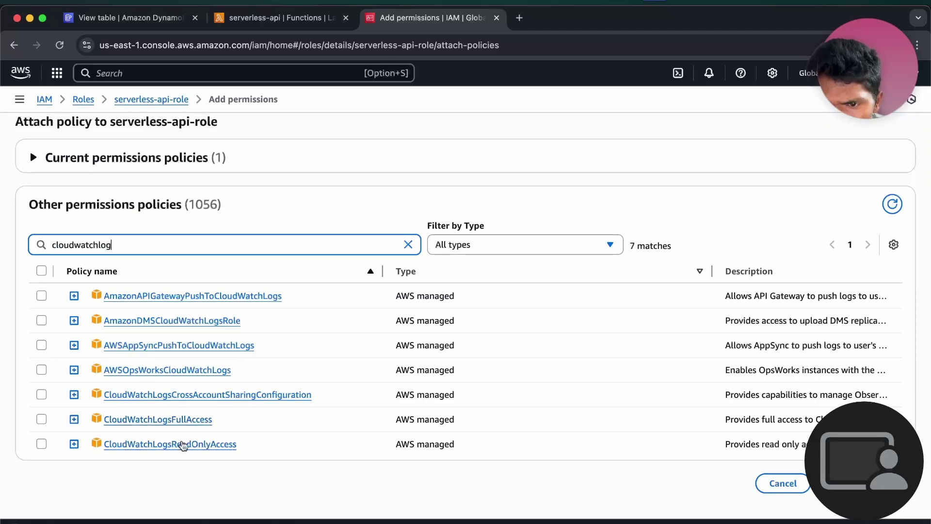
{"action": "left_click", "coordinate": [41, 370]}
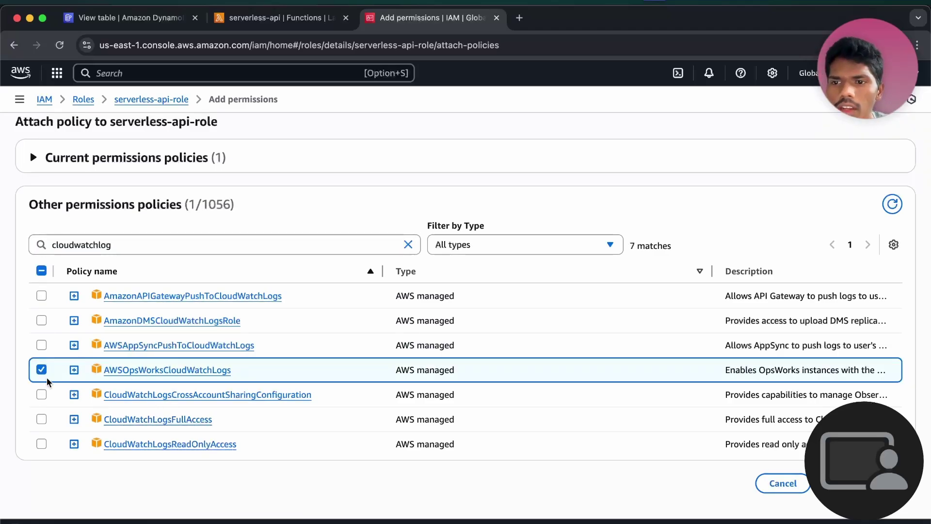
{"action": "left_click", "coordinate": [41, 419]}
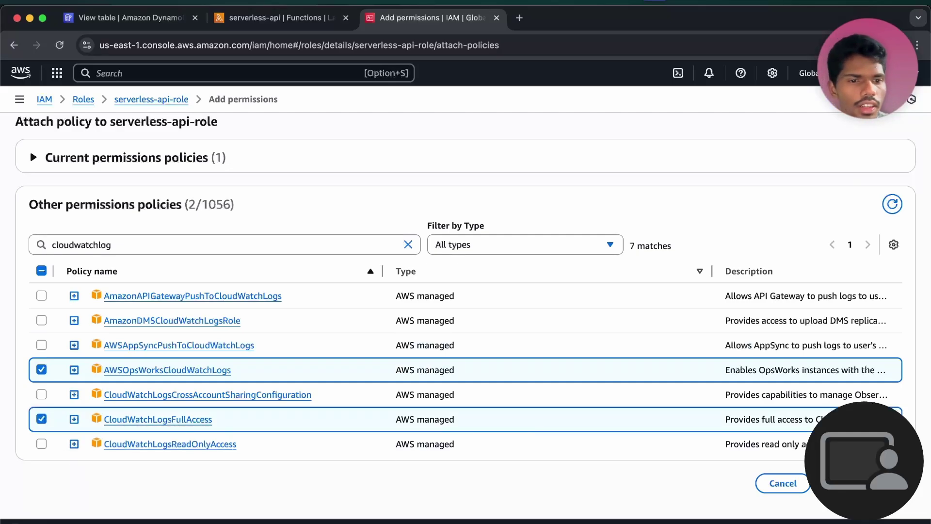
{"action": "left_click", "coordinate": [863, 483]}
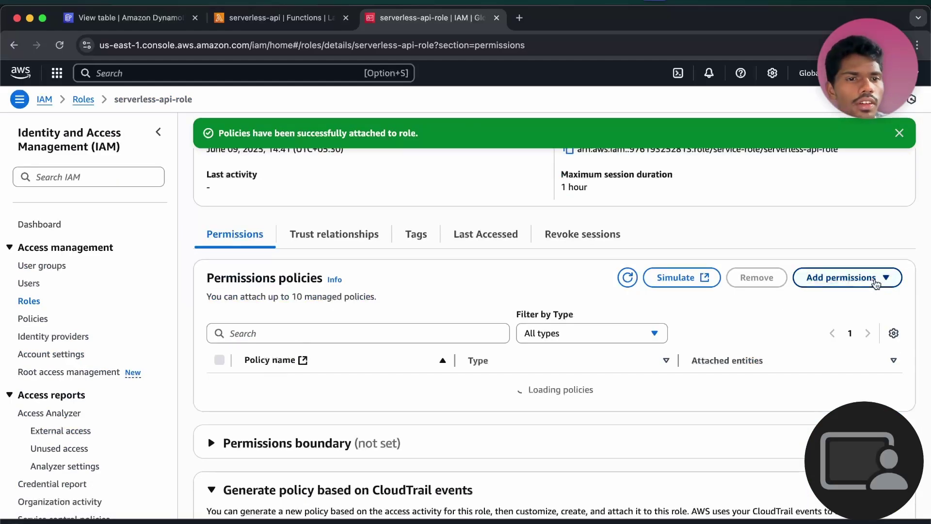
- Attach the AmazonDynamoDBFullAccess managed policy to serverless-api-role, filtering by "dynamo", and review the role's permissions policies
{"action": "left_click", "coordinate": [872, 277]}
{"action": "left_click", "coordinate": [846, 306]}
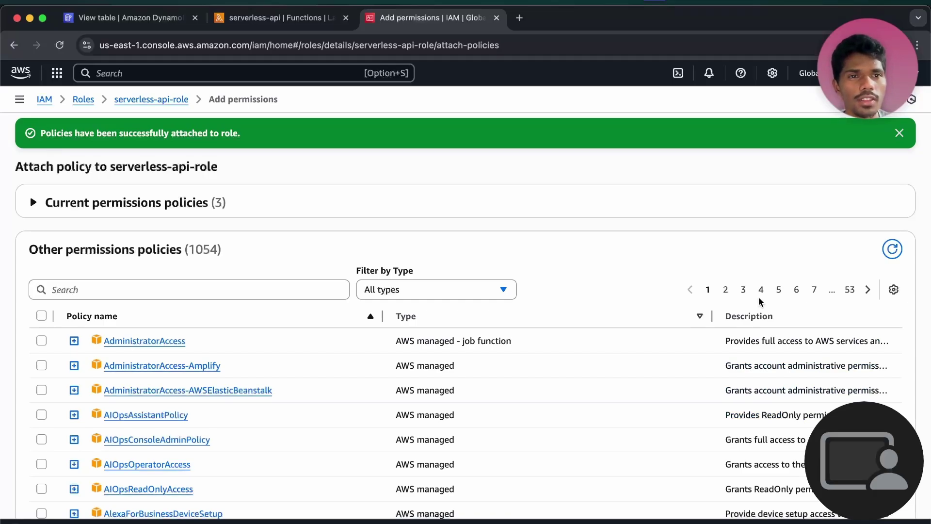
{"action": "left_click", "coordinate": [325, 292]}
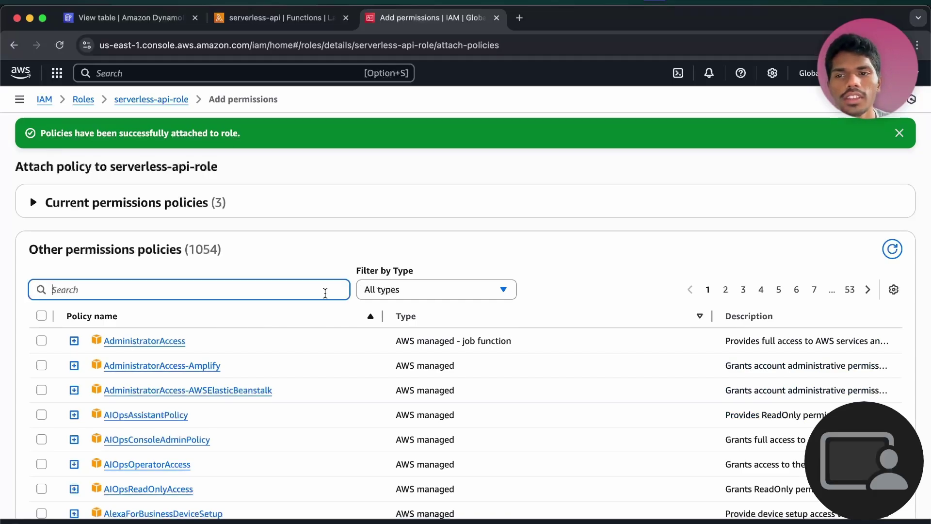
{"action": "type", "text": "yd"}
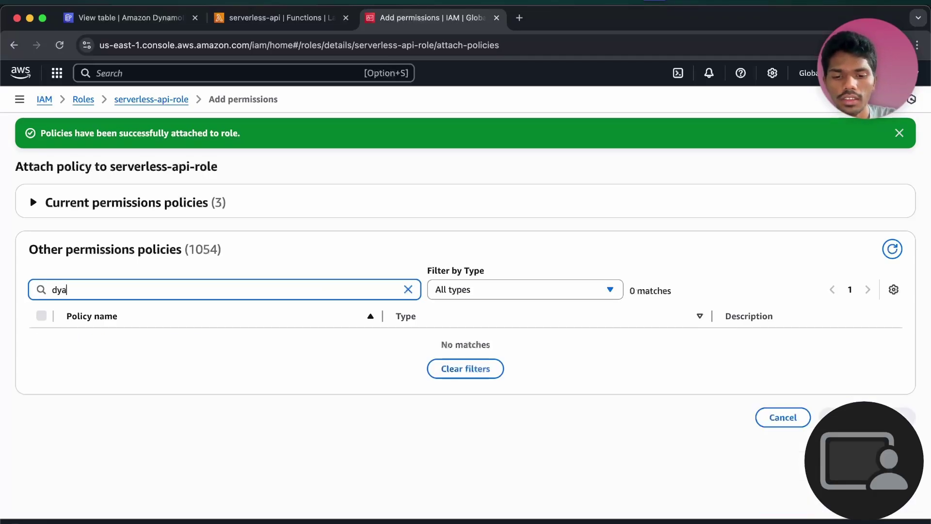
{"action": "key", "text": "BackSpace"}
{"action": "type", "text": "n"}
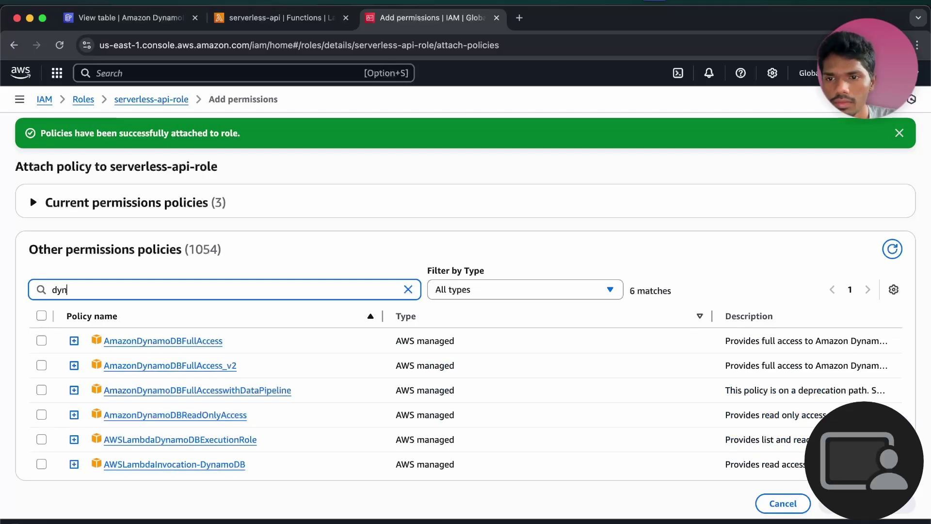
{"action": "type", "text": "amo"}
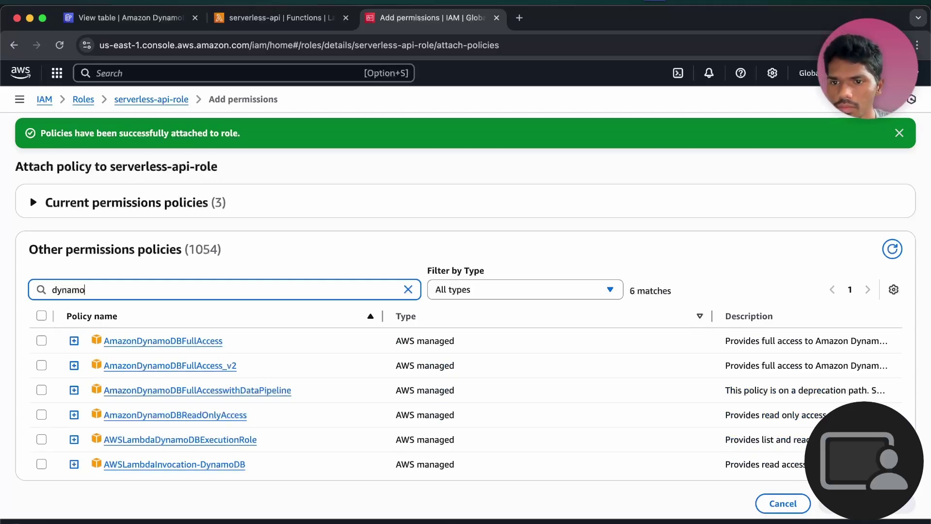
{"action": "left_click", "coordinate": [41, 340]}
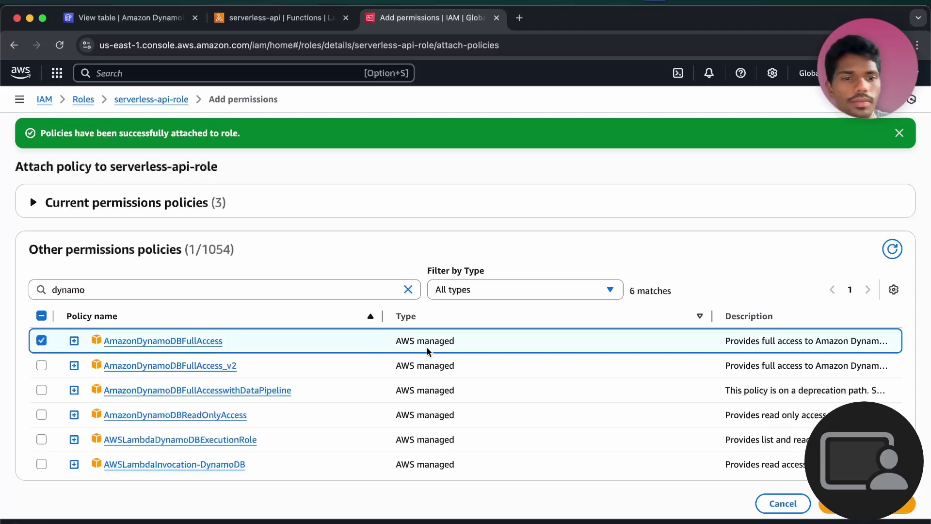
{"action": "scroll", "coordinate": [430, 353], "scroll_direction": "down", "scroll_amount": 1}
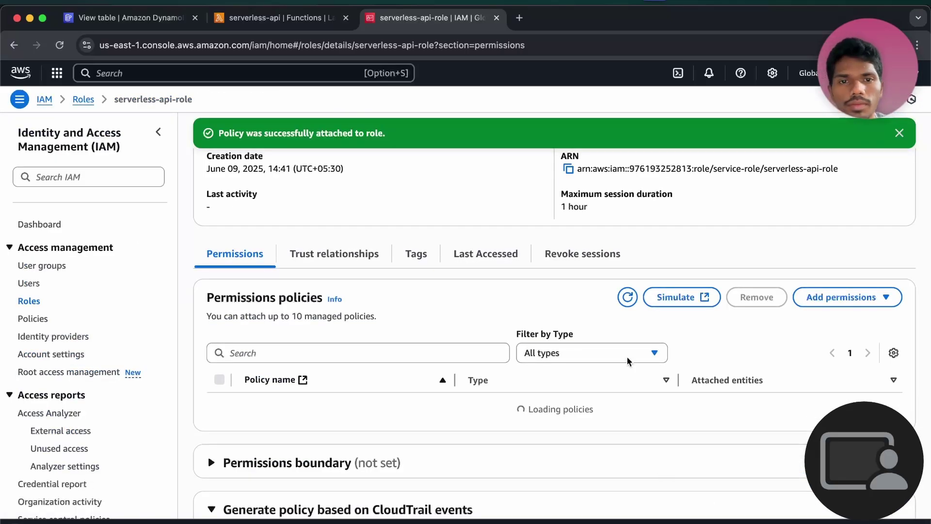
{"action": "scroll", "coordinate": [625, 261], "scroll_direction": "down", "scroll_amount": 3}
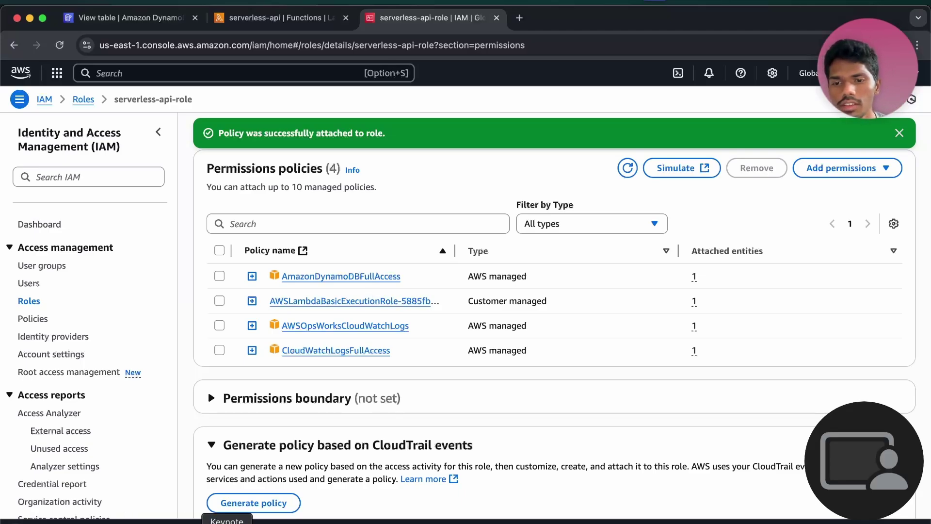
- Switch to the Keynote presentation and look over its slides from "What is serverless ?" onward
{"action": "left_click", "coordinate": [226, 521]}
{"action": "key", "text": "Up"}
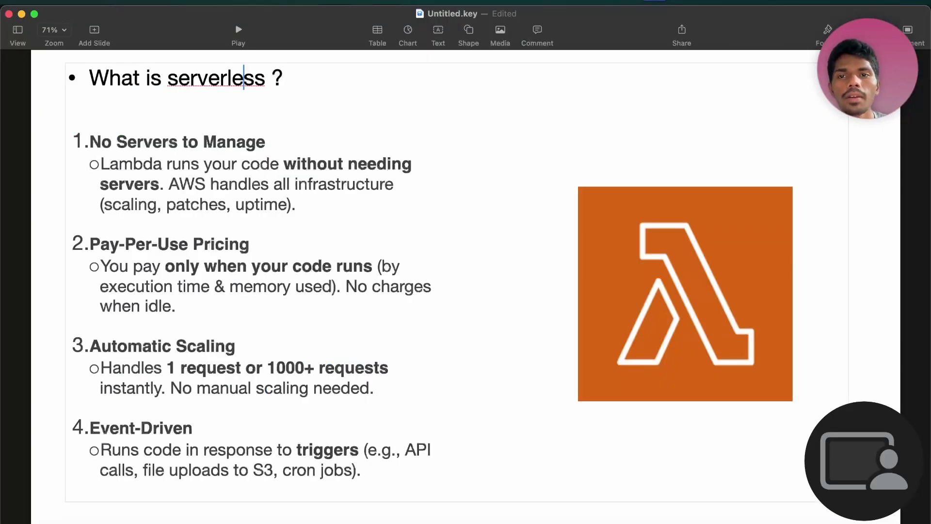
{"action": "left_click", "coordinate": [76, 513]}
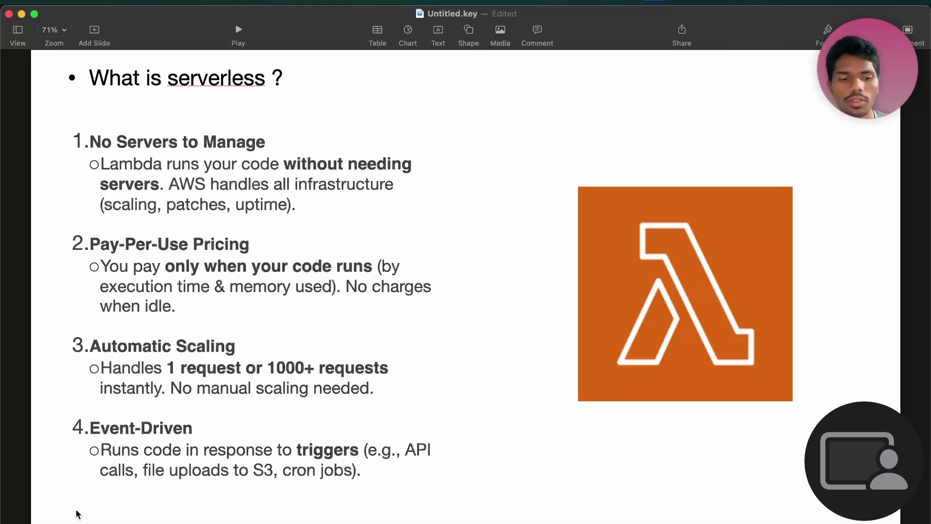
{"action": "scroll", "coordinate": [76, 513], "scroll_direction": "down", "scroll_amount": 3}
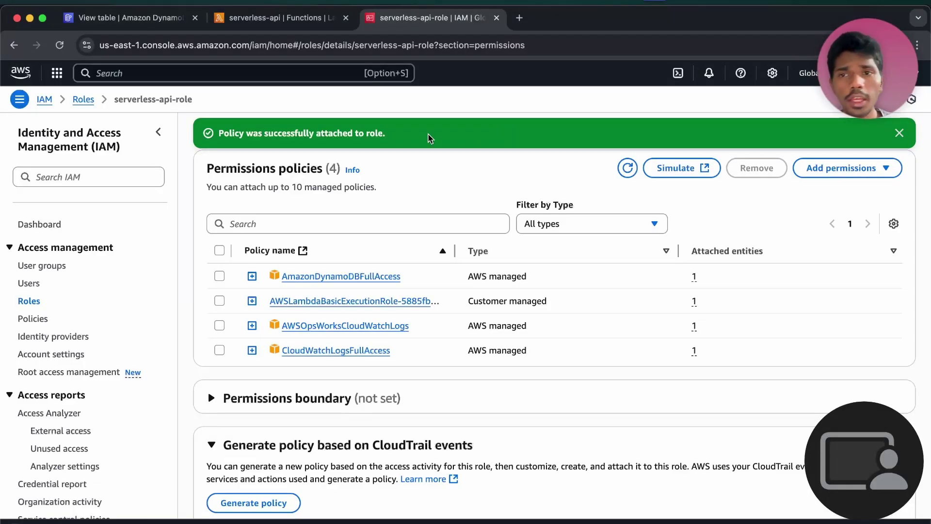
- Search the AWS services for API Gateway and open it in a separate browser tab
{"action": "left_click", "coordinate": [298, 73]}
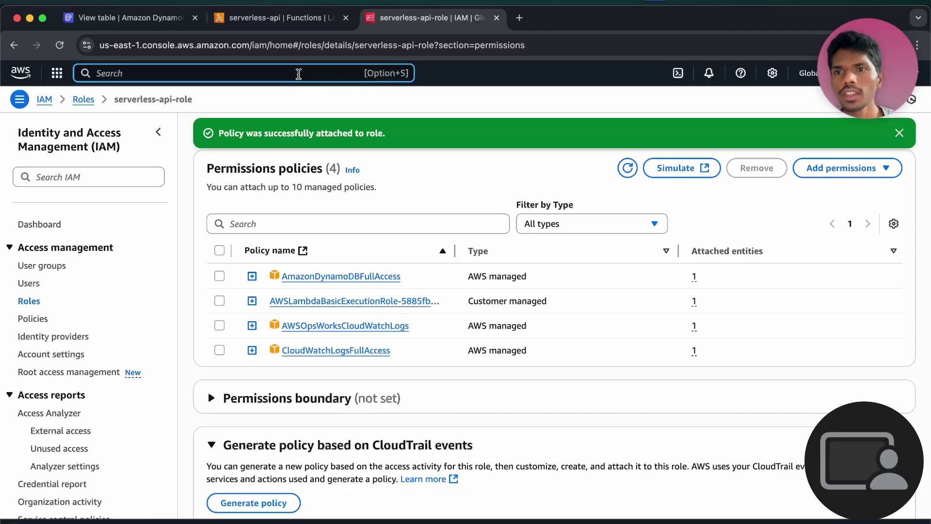
{"action": "type", "text": "apig"}
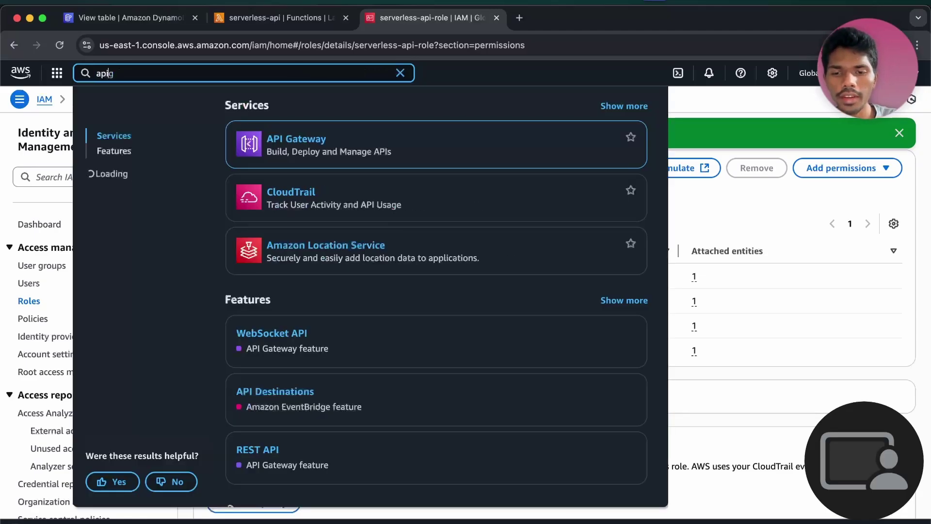
{"action": "right_click", "coordinate": [314, 142]}
{"action": "left_click", "coordinate": [324, 150]}
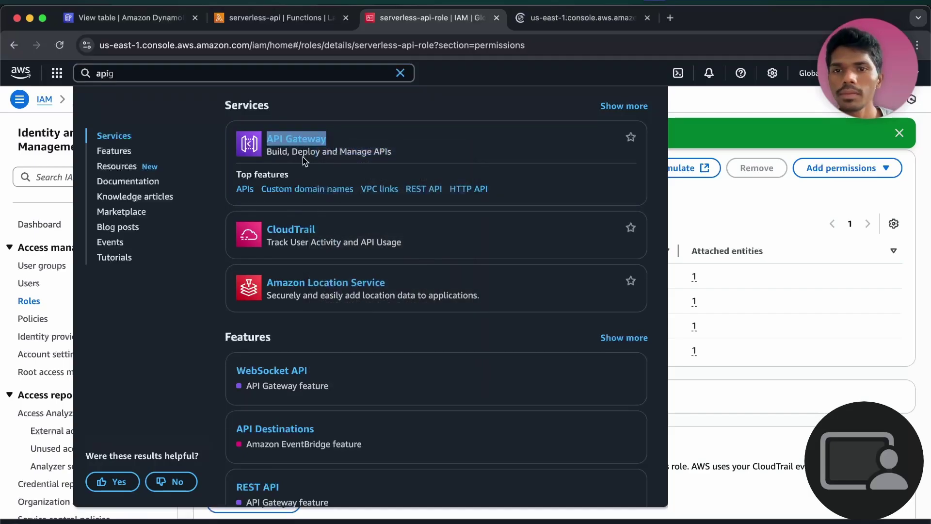
{"action": "left_click", "coordinate": [536, 21]}
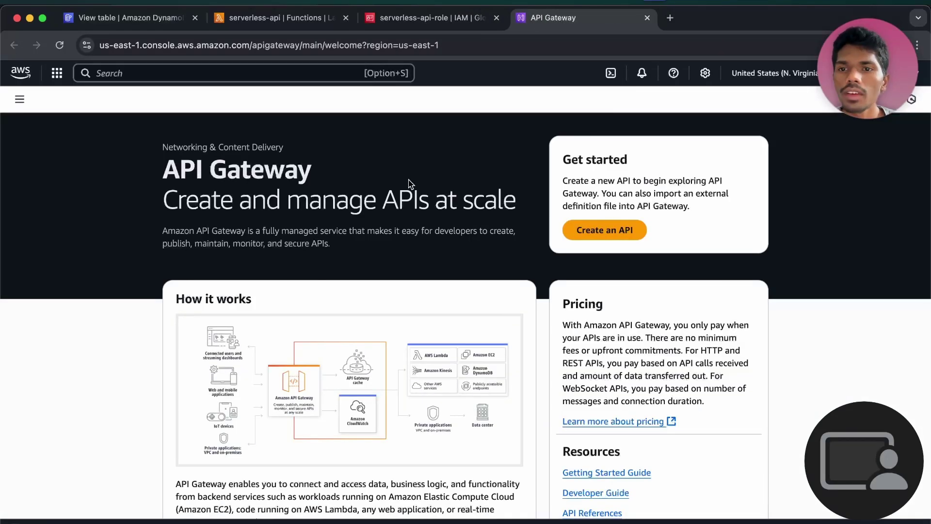
- Start creating an API and choose to build the public REST API type, which works with Lambda, HTTP and AWS Services
{"action": "left_click", "coordinate": [607, 230]}
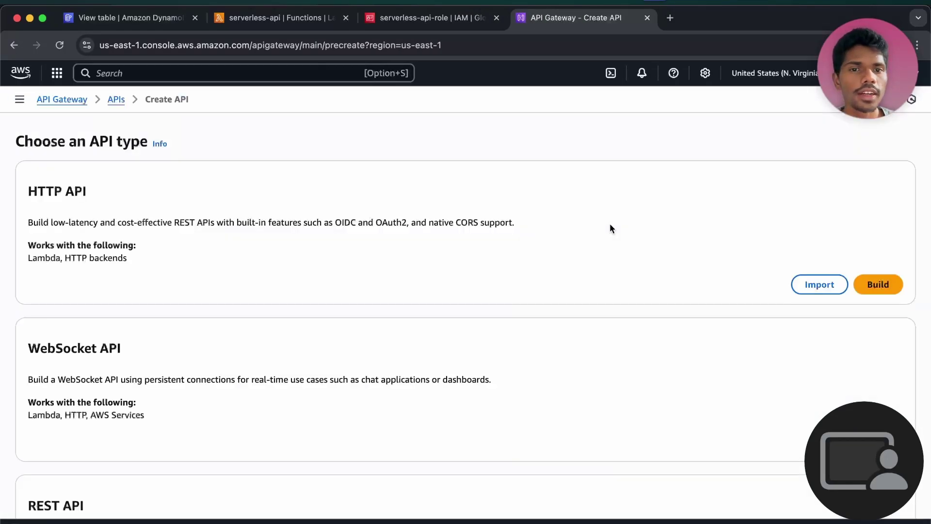
{"action": "scroll", "coordinate": [743, 358], "scroll_direction": "down", "scroll_amount": 5}
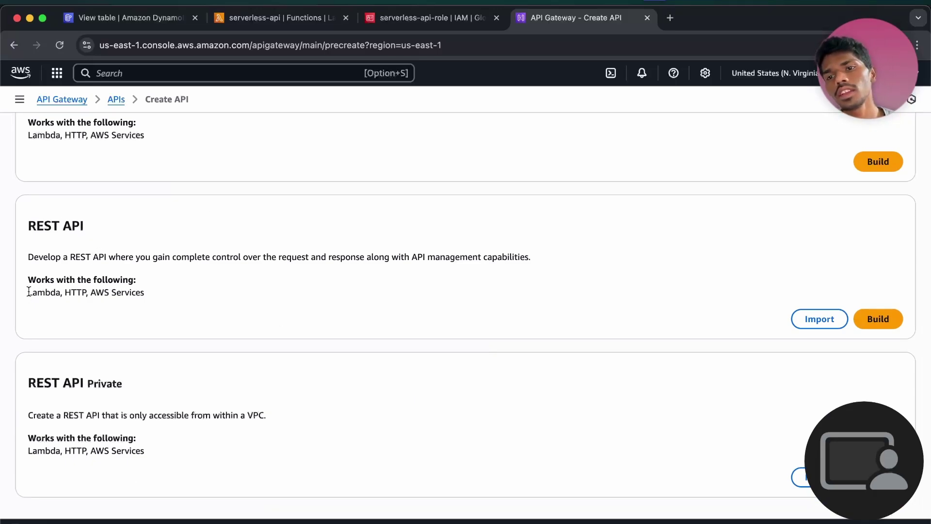
{"action": "left_click_drag", "start_coordinate": [28, 291], "coordinate": [86, 295]}
{"action": "left_click", "coordinate": [206, 294]}
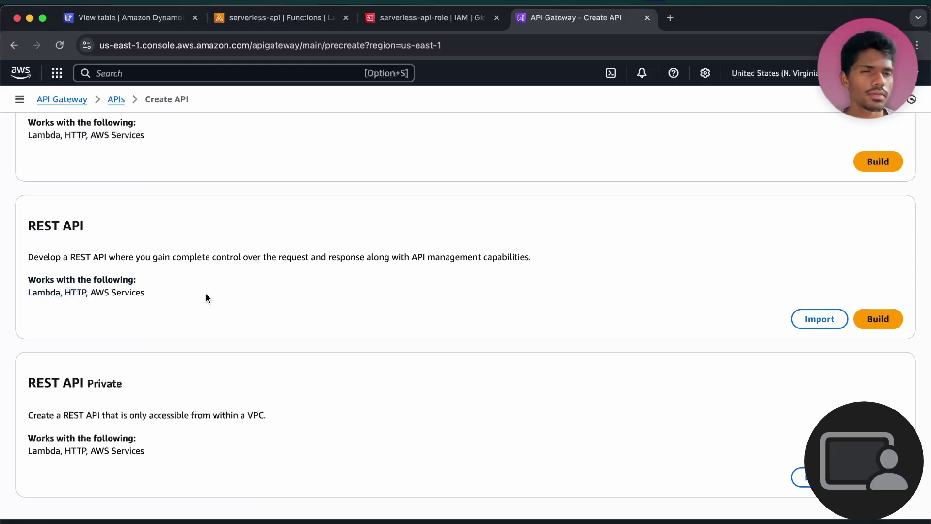
{"action": "left_click", "coordinate": [884, 318]}
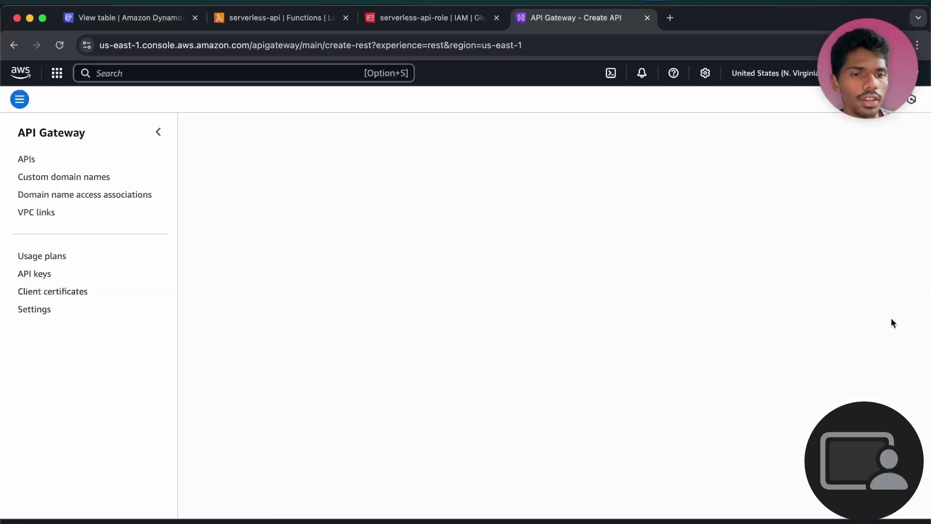
- Create the new REST API named serverless-api with the Regional endpoint type and IPv4 addressing
{"action": "scroll", "coordinate": [248, 275], "scroll_direction": "down", "scroll_amount": 2}
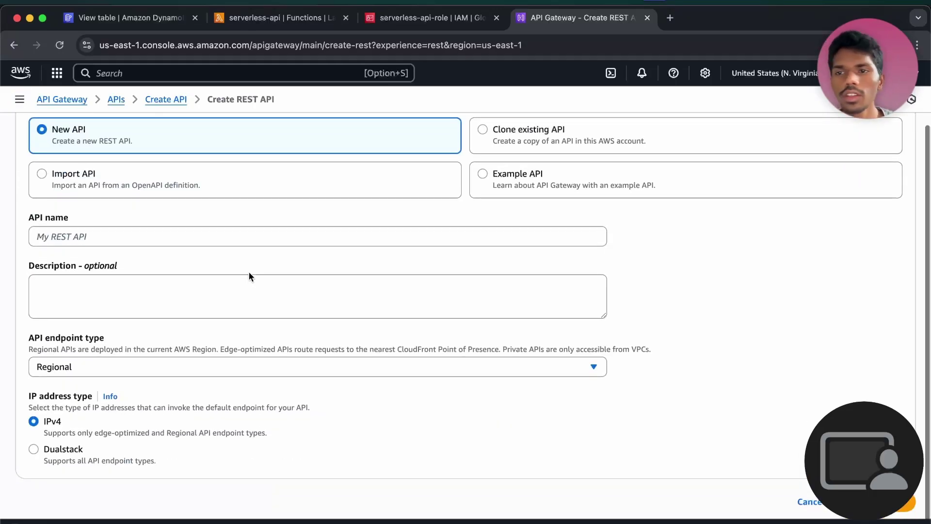
{"action": "left_click", "coordinate": [198, 234]}
{"action": "type", "text": "ser"}
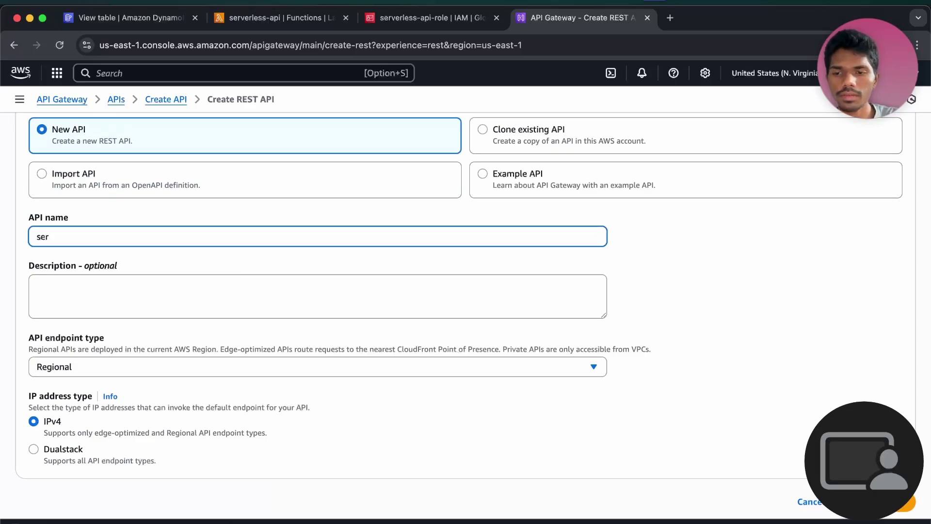
{"action": "type", "text": "verless"}
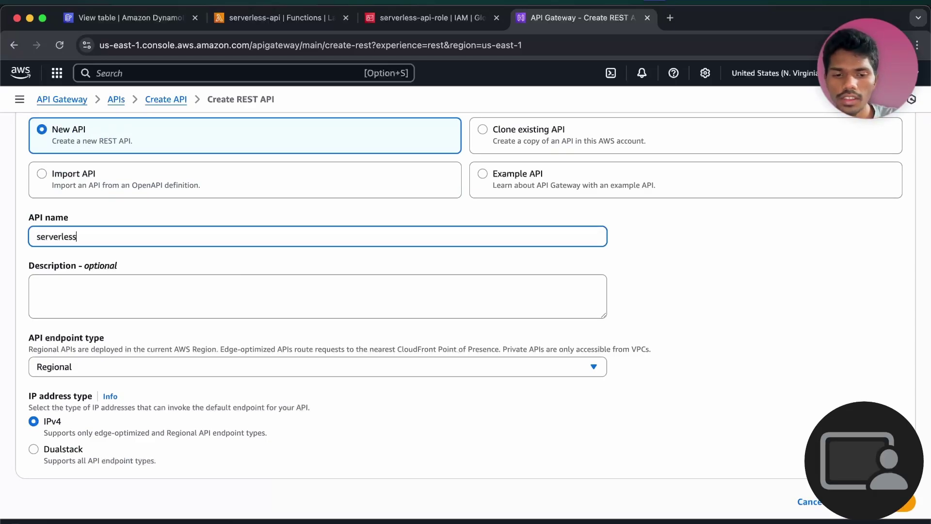
{"action": "type", "text": "-api"}
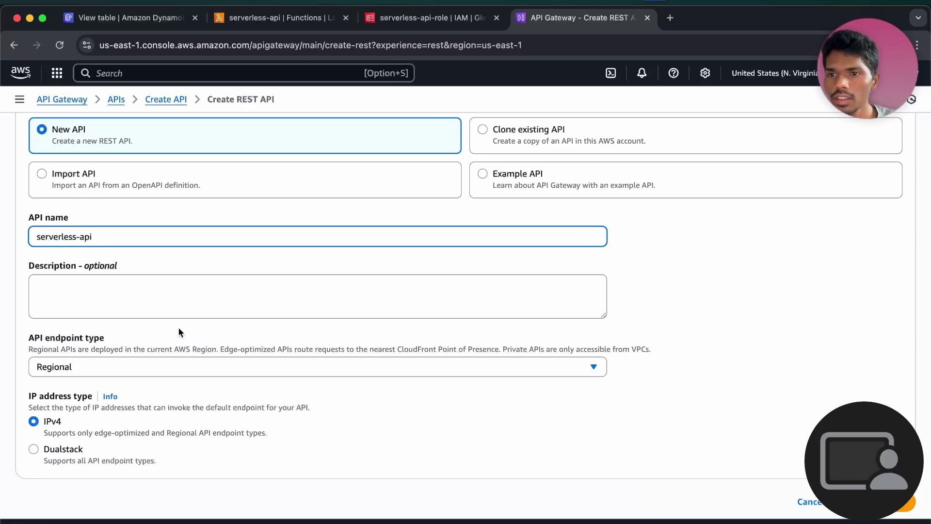
{"action": "scroll", "coordinate": [169, 343], "scroll_direction": "down", "scroll_amount": 1}
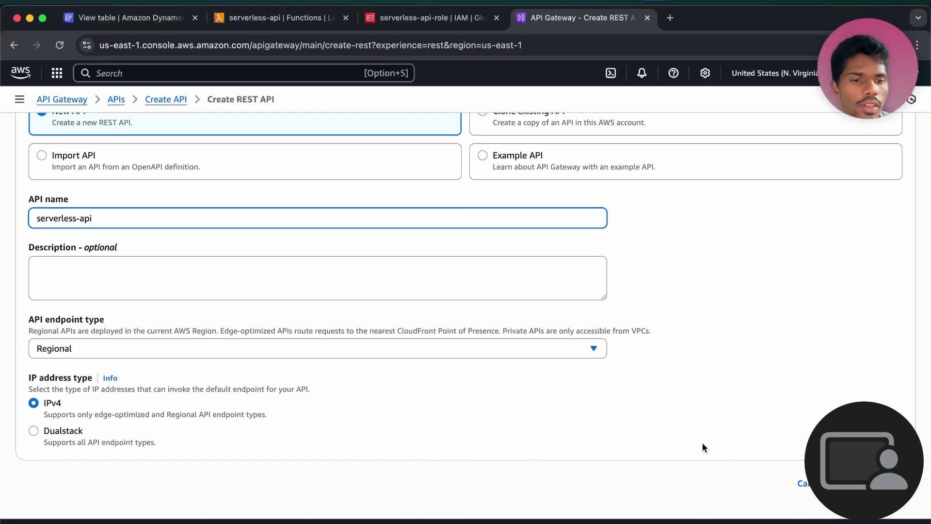
{"action": "key", "text": "Return"}
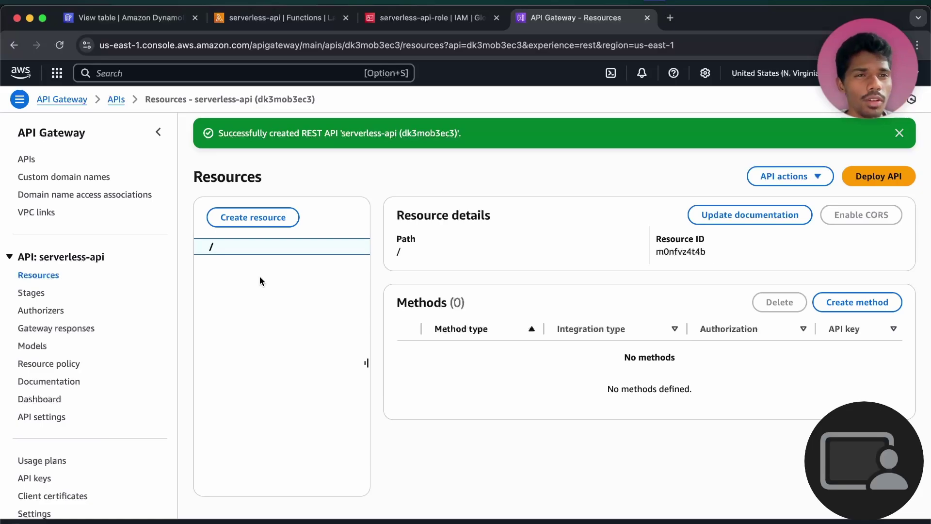
- Create a resource named health under the root path with CORS enabled
{"action": "left_click", "coordinate": [253, 217]}
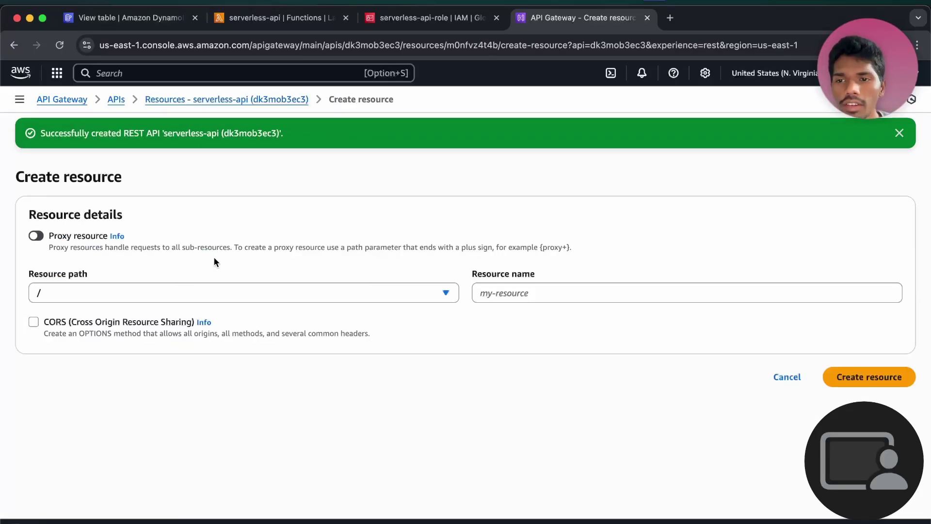
{"action": "left_click", "coordinate": [519, 293]}
{"action": "type", "text": "hw"}
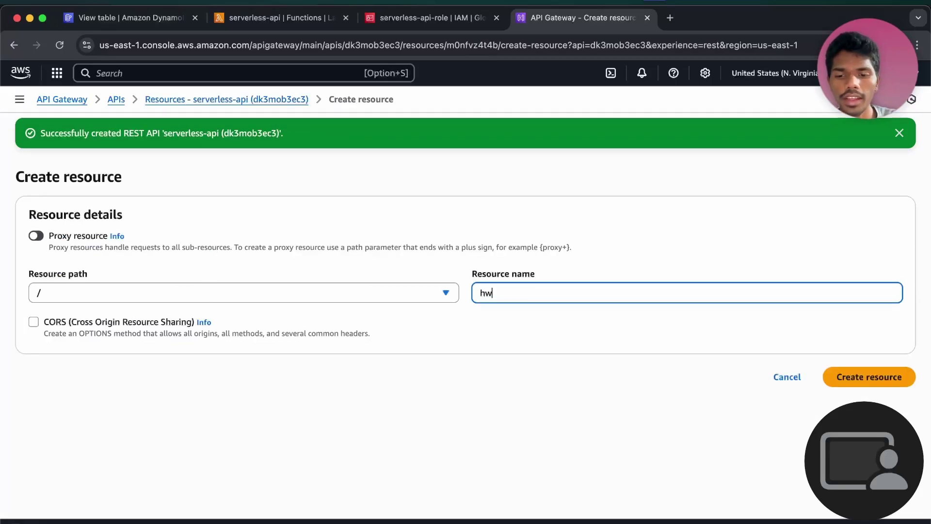
{"action": "key", "text": "BackSpace"}
{"action": "type", "text": "eak"}
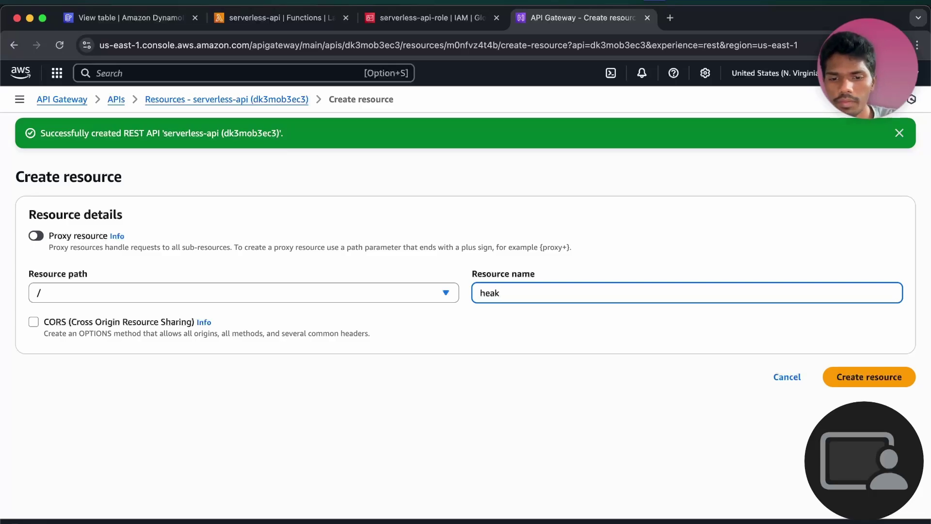
{"action": "key", "text": "BackSpace"}
{"action": "type", "text": "lt"}
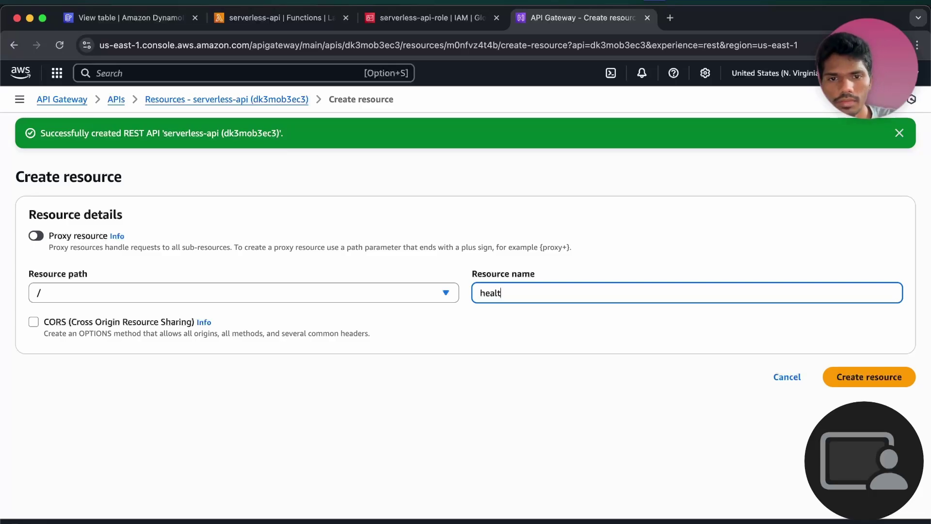
{"action": "type", "text": "h"}
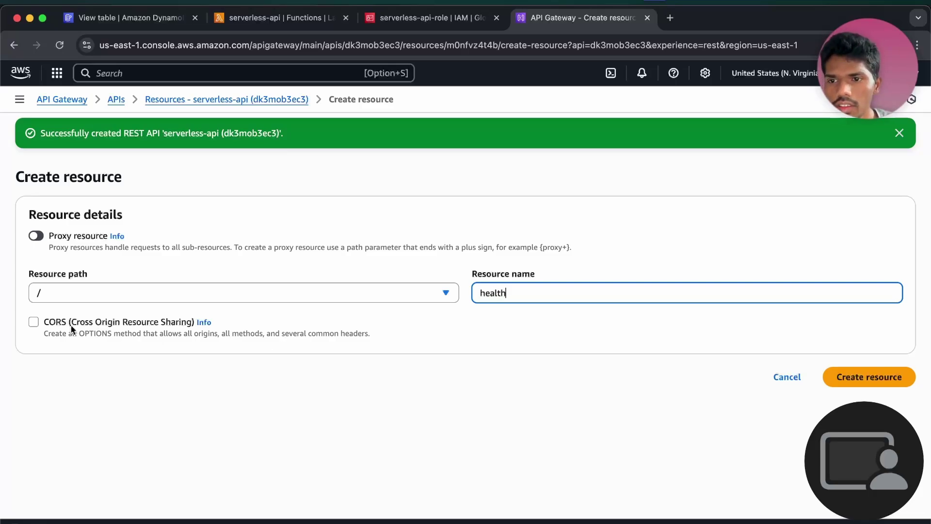
{"action": "left_click", "coordinate": [33, 322]}
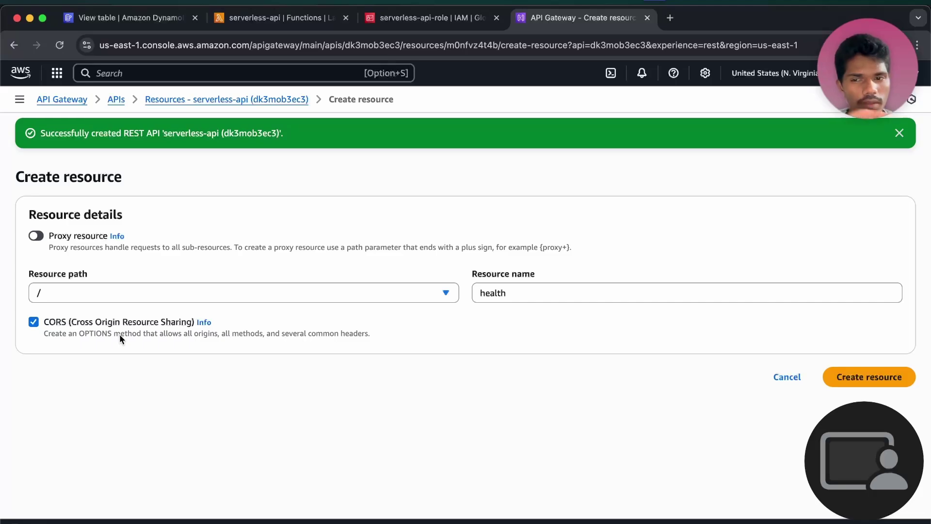
{"action": "left_click", "coordinate": [838, 377]}
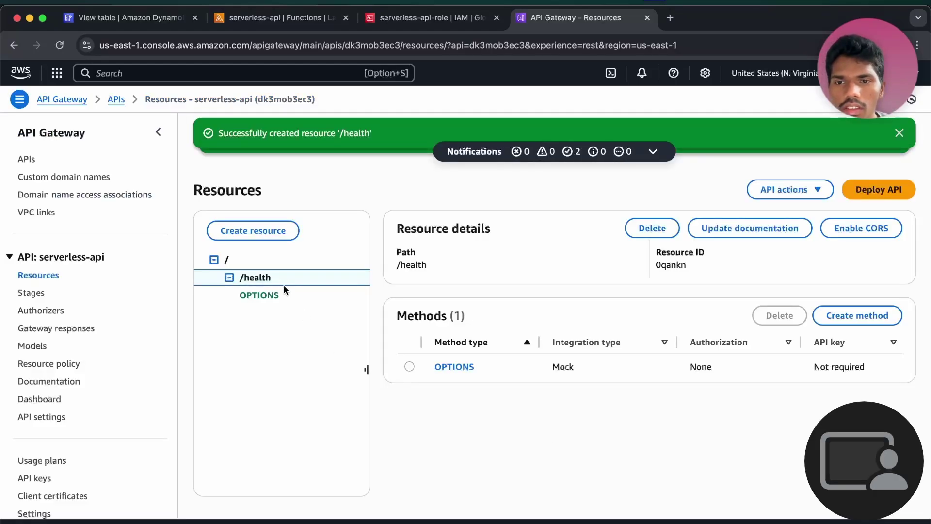
- Start a GET method on the /health resource with Lambda function integration and turn on Lambda proxy integration
{"action": "left_click", "coordinate": [279, 293]}
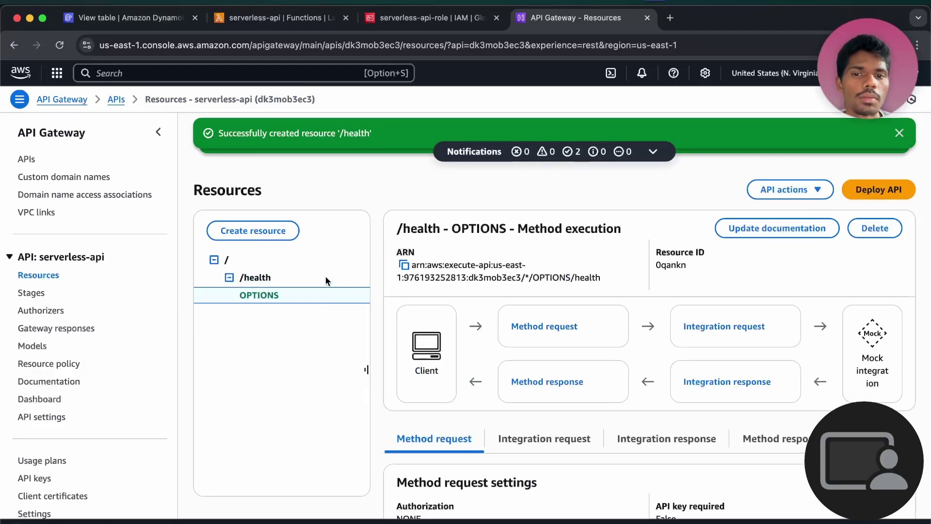
{"action": "left_click", "coordinate": [250, 278]}
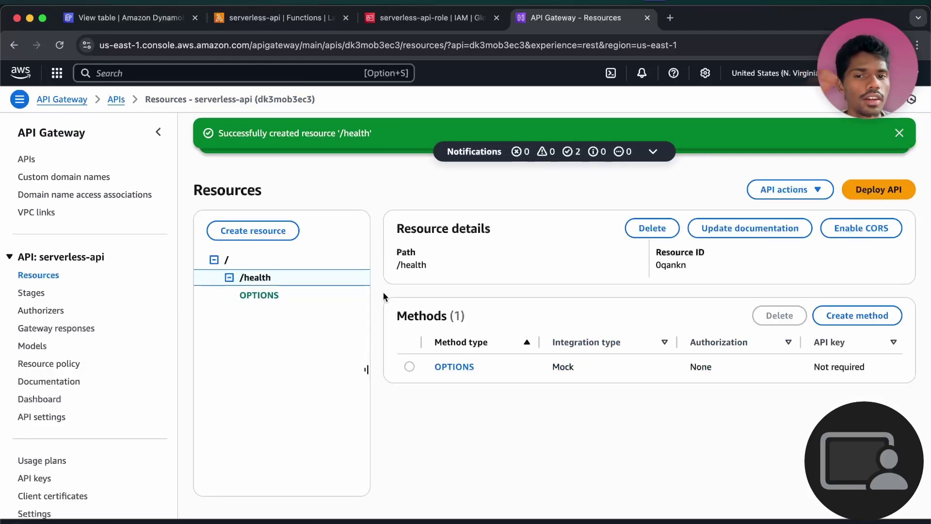
{"action": "left_click", "coordinate": [847, 316]}
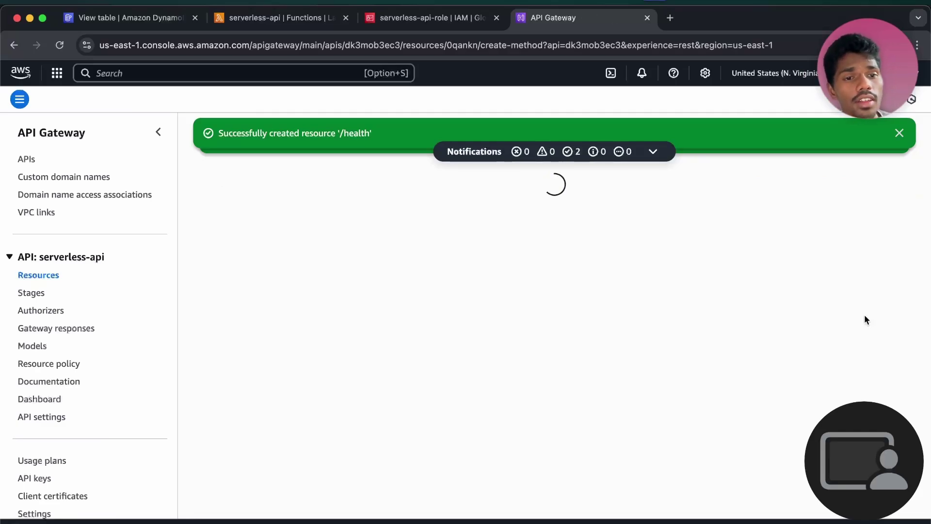
{"action": "left_click", "coordinate": [184, 268]}
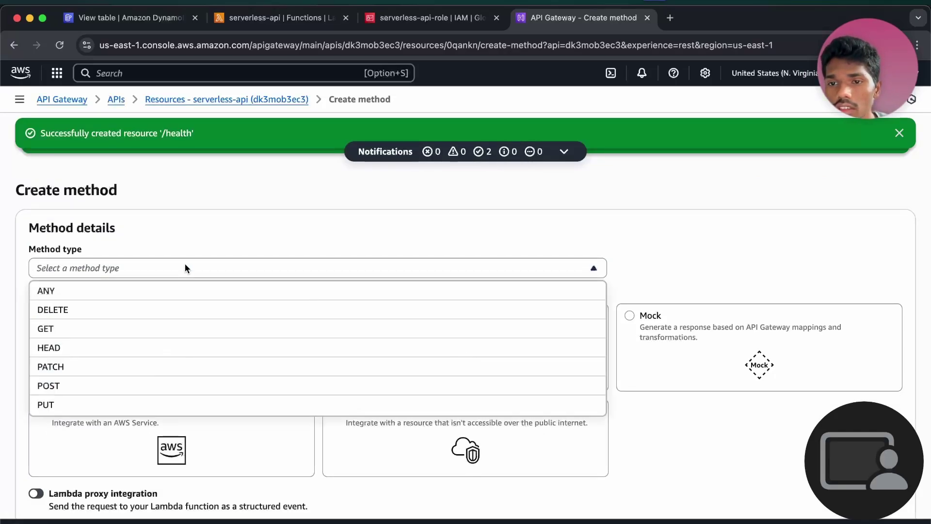
{"action": "left_click", "coordinate": [146, 326]}
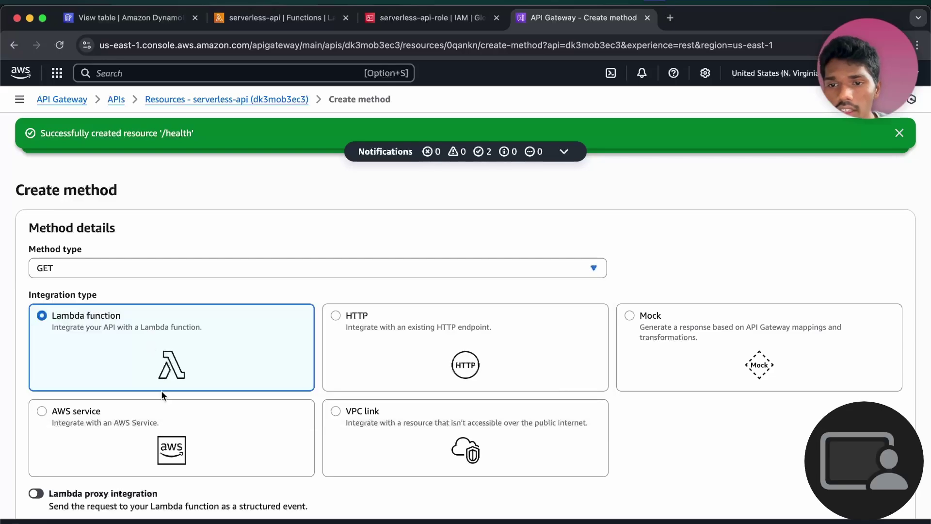
{"action": "scroll", "coordinate": [162, 389], "scroll_direction": "down", "scroll_amount": 5}
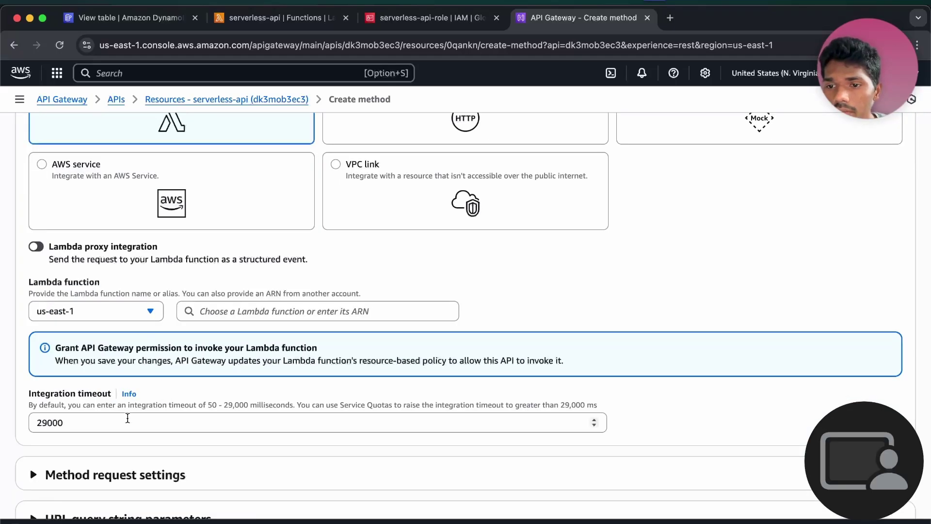
{"action": "scroll", "coordinate": [127, 416], "scroll_direction": "down", "scroll_amount": 1}
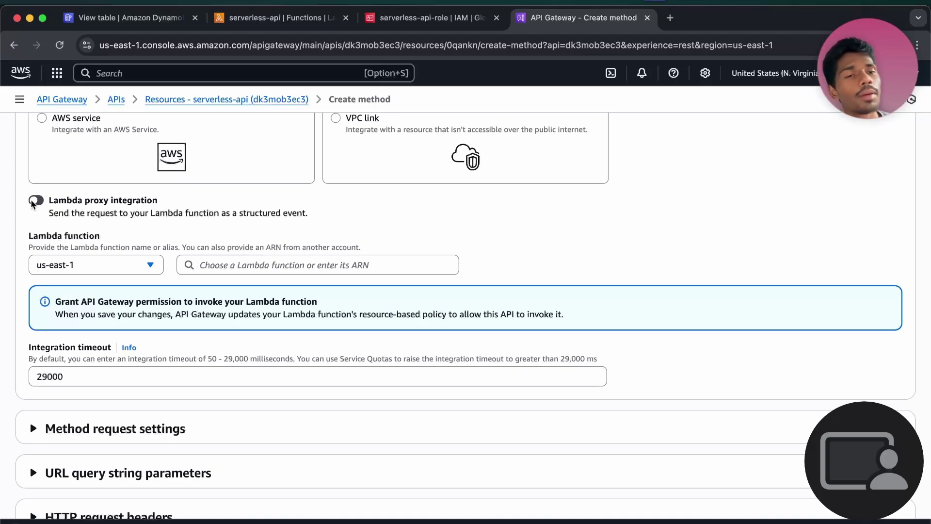
{"action": "left_click", "coordinate": [33, 202]}
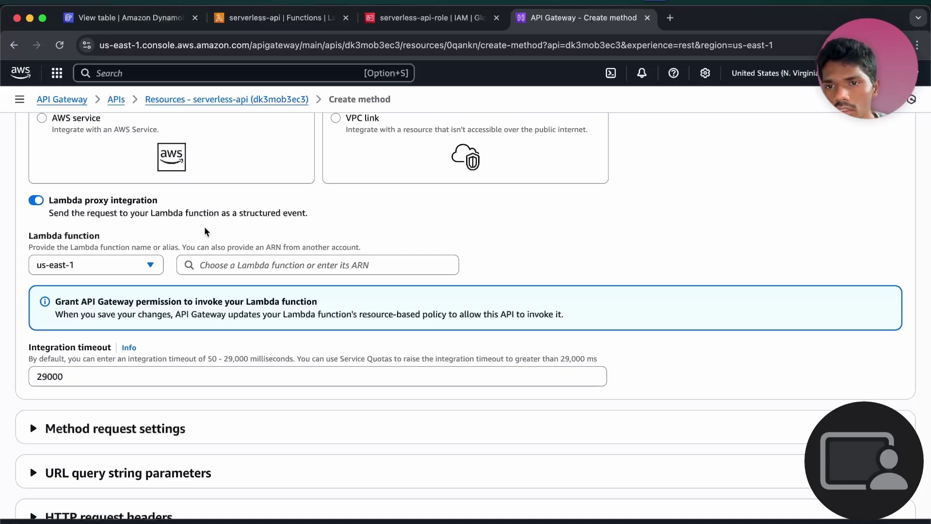
- Choose the serverless-api function in us-east-1 as the Lambda function for the /health GET method
{"action": "left_click", "coordinate": [213, 263]}
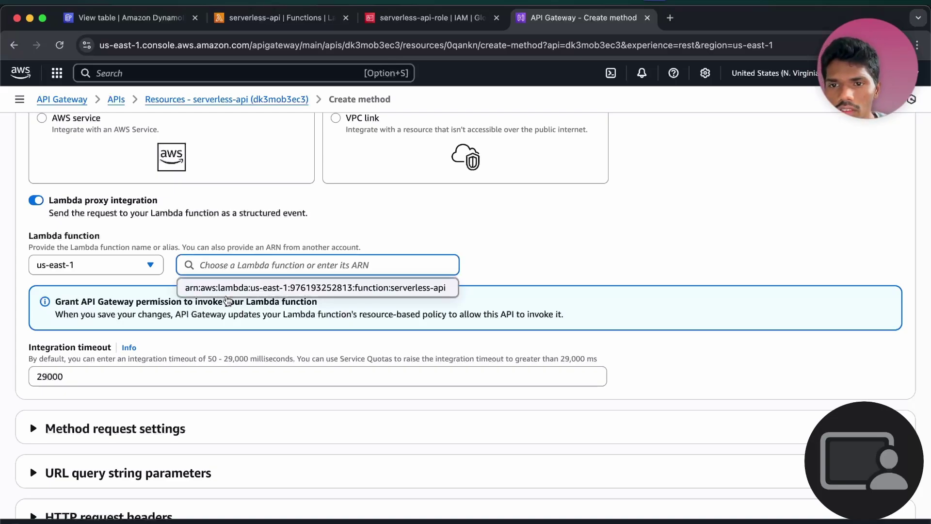
{"action": "left_click", "coordinate": [230, 289]}
{"action": "scroll", "coordinate": [231, 294], "scroll_direction": "down", "scroll_amount": 1}
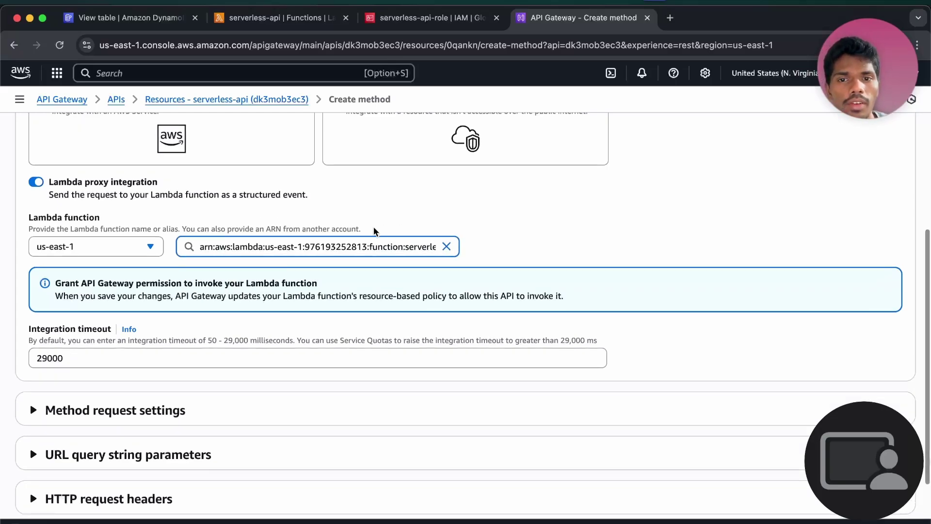
{"action": "left_click", "coordinate": [414, 251]}
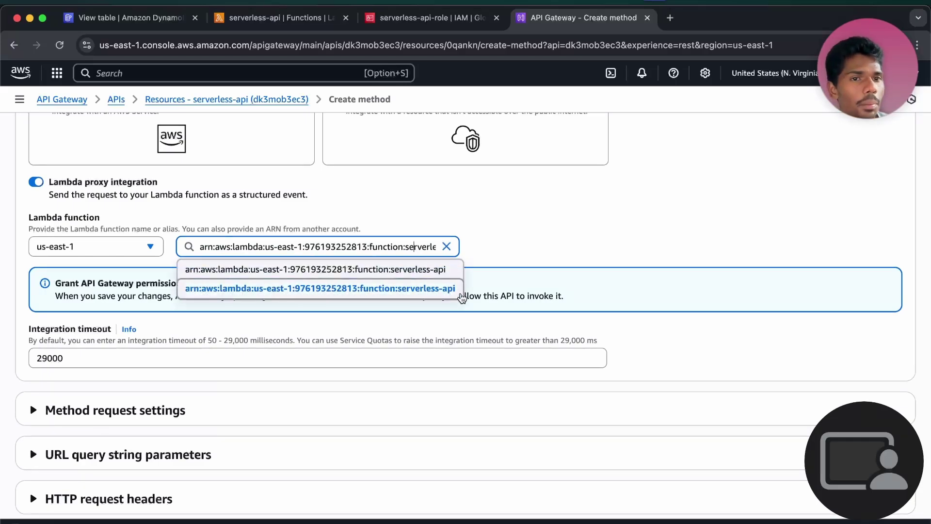
{"action": "left_click", "coordinate": [547, 277]}
{"action": "scroll", "coordinate": [557, 208], "scroll_direction": "down", "scroll_amount": 3}
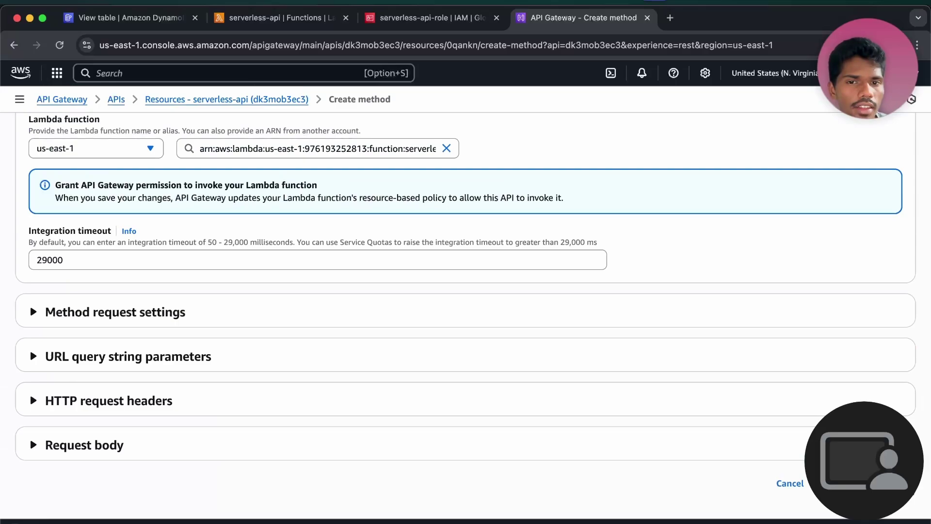
- Expand the method request settings, review the whole method configuration and create the GET method for /health
{"action": "scroll", "coordinate": [807, 403], "scroll_direction": "up", "scroll_amount": 5}
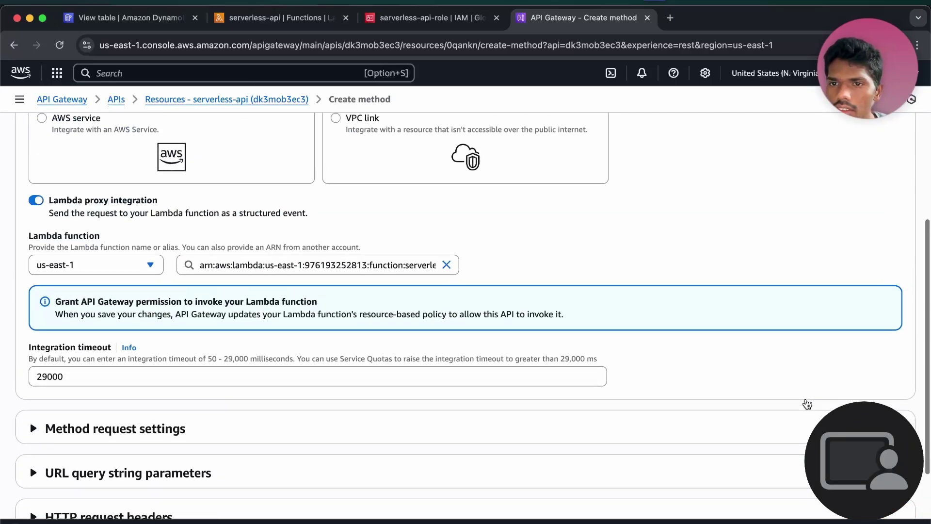
{"action": "scroll", "coordinate": [806, 403], "scroll_direction": "down", "scroll_amount": 3}
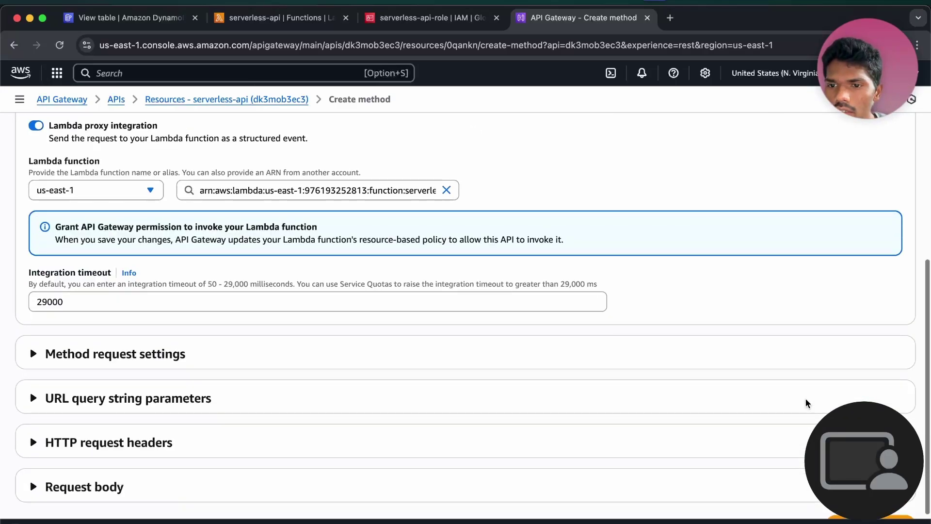
{"action": "scroll", "coordinate": [807, 404], "scroll_direction": "up", "scroll_amount": 1}
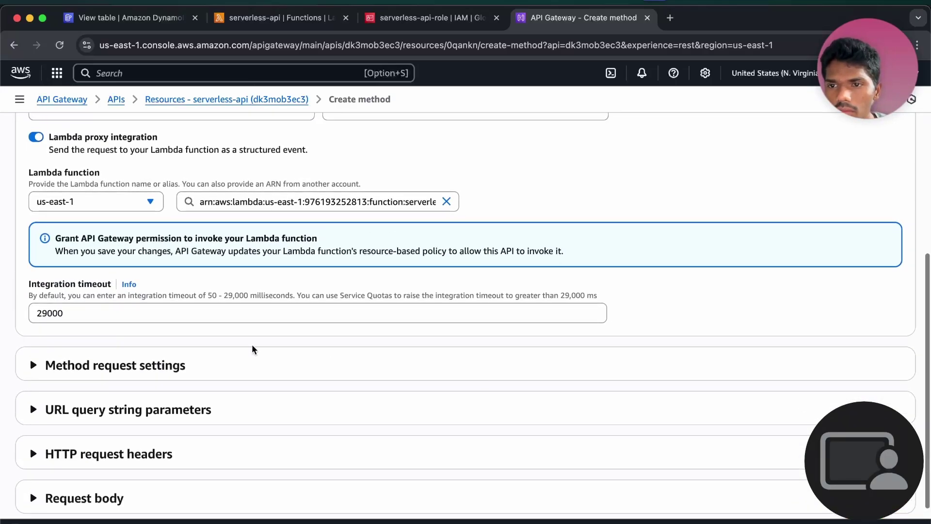
{"action": "scroll", "coordinate": [228, 333], "scroll_direction": "down", "scroll_amount": 1}
{"action": "left_click", "coordinate": [191, 352]}
{"action": "scroll", "coordinate": [192, 353], "scroll_direction": "down", "scroll_amount": 2}
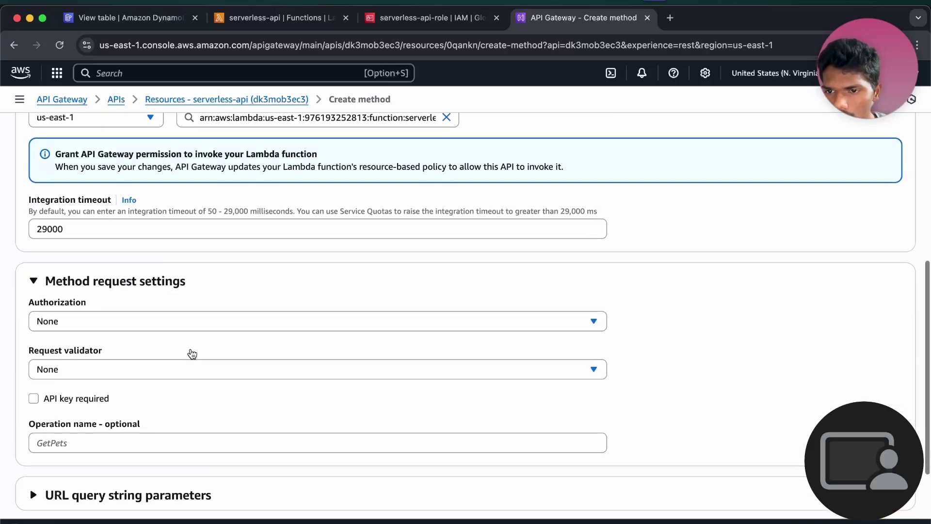
{"action": "scroll", "coordinate": [191, 354], "scroll_direction": "up", "scroll_amount": 10}
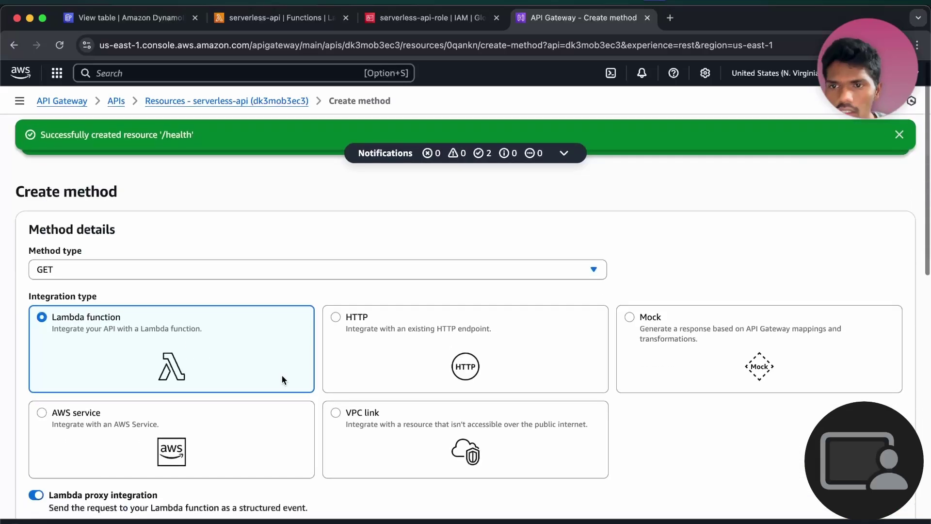
{"action": "scroll", "coordinate": [283, 378], "scroll_direction": "down", "scroll_amount": 5}
{"action": "scroll", "coordinate": [281, 374], "scroll_direction": "up", "scroll_amount": 3}
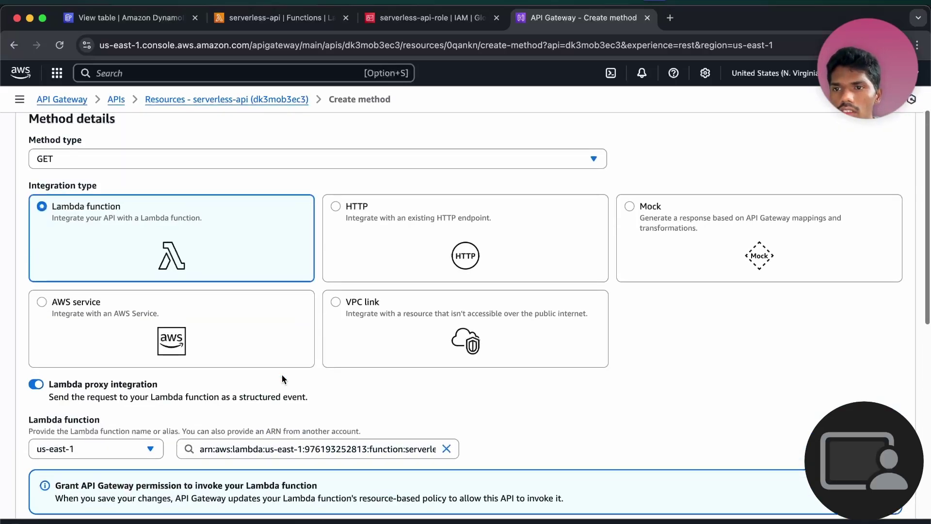
{"action": "scroll", "coordinate": [283, 378], "scroll_direction": "down", "scroll_amount": 2}
{"action": "scroll", "coordinate": [283, 378], "scroll_direction": "down", "scroll_amount": 8}
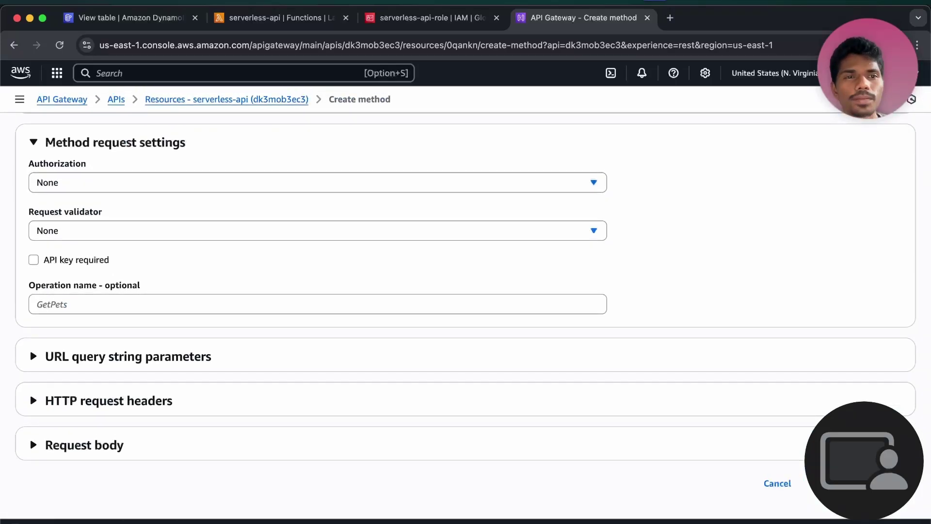
{"action": "left_click", "coordinate": [855, 484]}
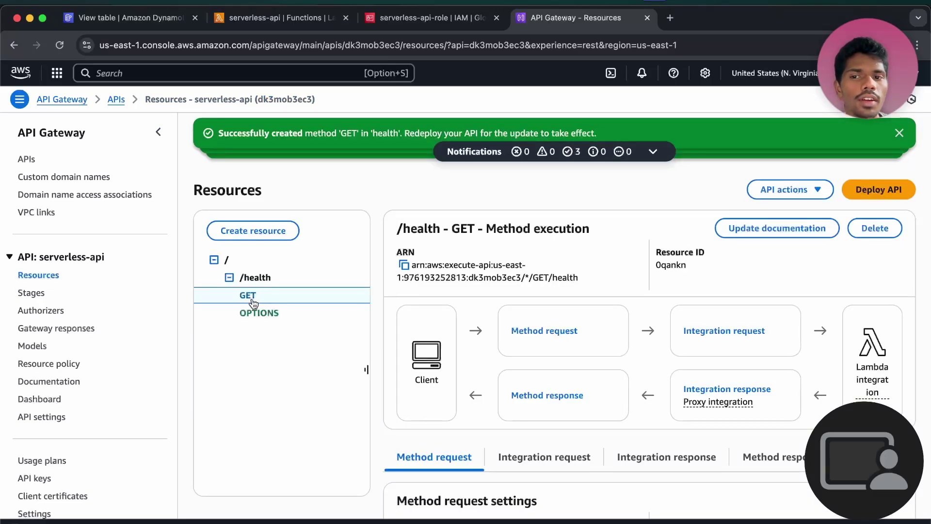
- Create a resource named products under the root path with CORS enabled
{"action": "left_click", "coordinate": [214, 259]}
{"action": "left_click", "coordinate": [226, 260]}
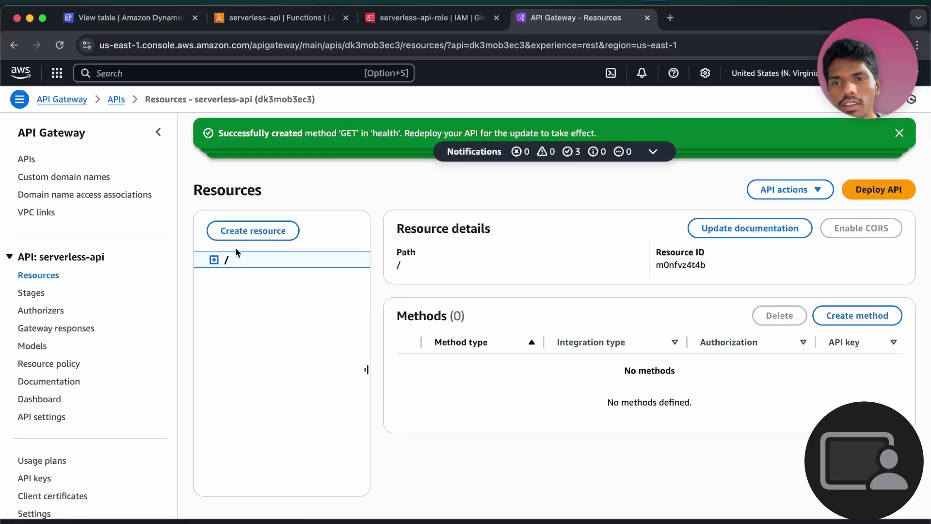
{"action": "left_click", "coordinate": [253, 231]}
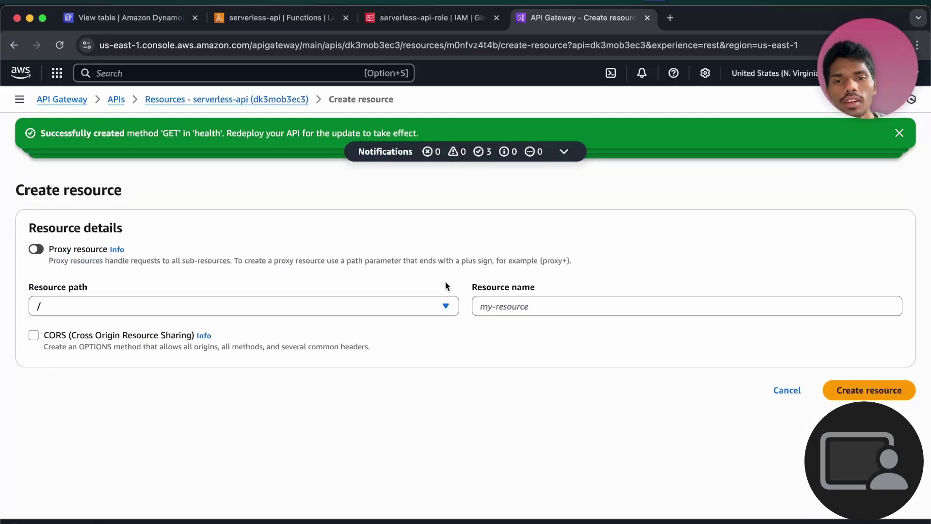
{"action": "left_click", "coordinate": [545, 310]}
{"action": "type", "text": "producta"}
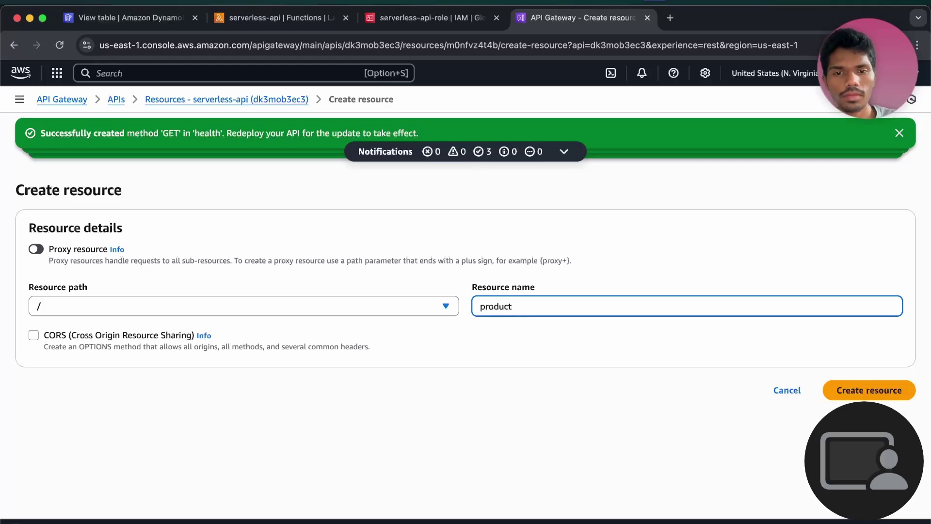
{"action": "left_click", "coordinate": [30, 340]}
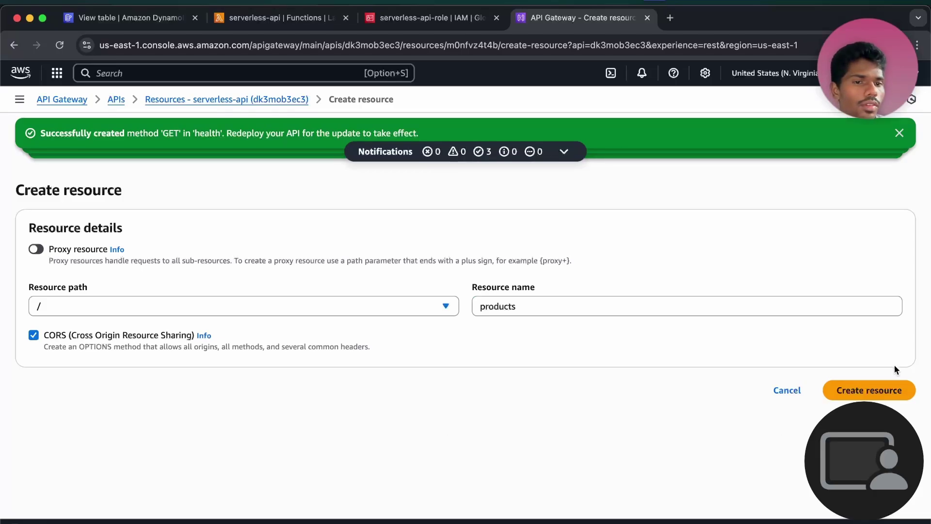
{"action": "left_click", "coordinate": [881, 387]}
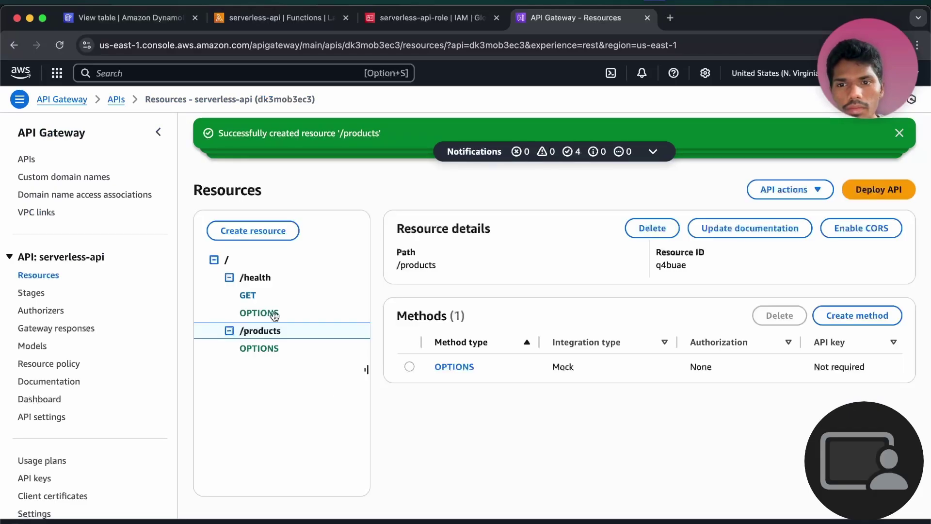
- Create a GET method on the /products resource with Lambda proxy integration to the serverless-api function in us-east-1
{"action": "left_click", "coordinate": [895, 322]}
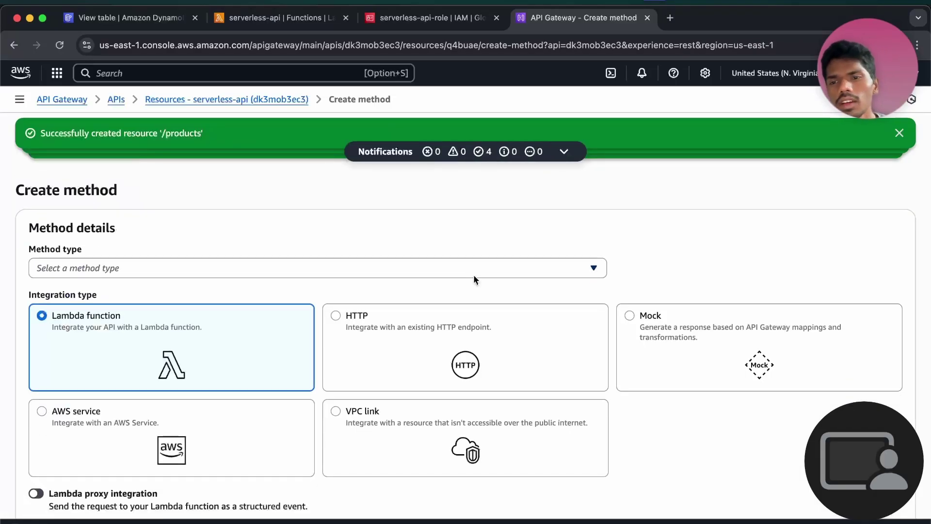
{"action": "left_click", "coordinate": [357, 268]}
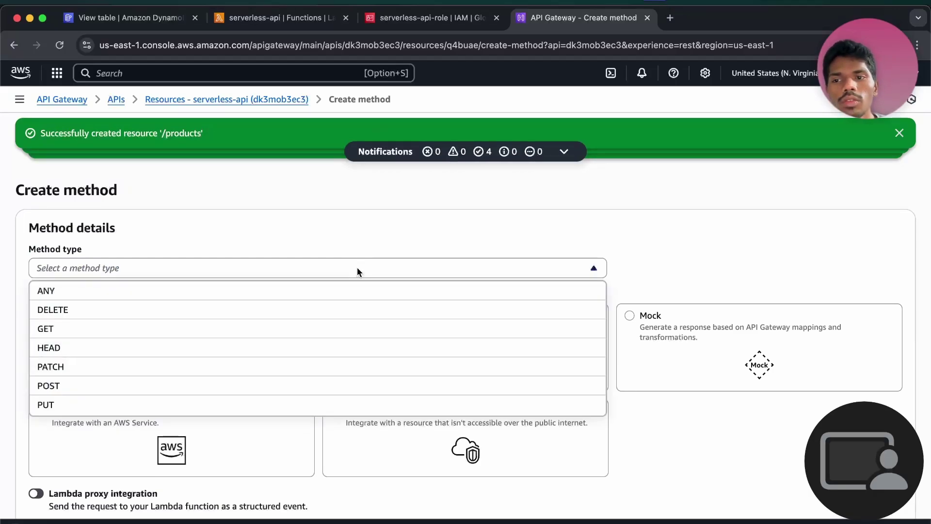
{"action": "left_click", "coordinate": [289, 329]}
{"action": "scroll", "coordinate": [271, 330], "scroll_direction": "down", "scroll_amount": 3}
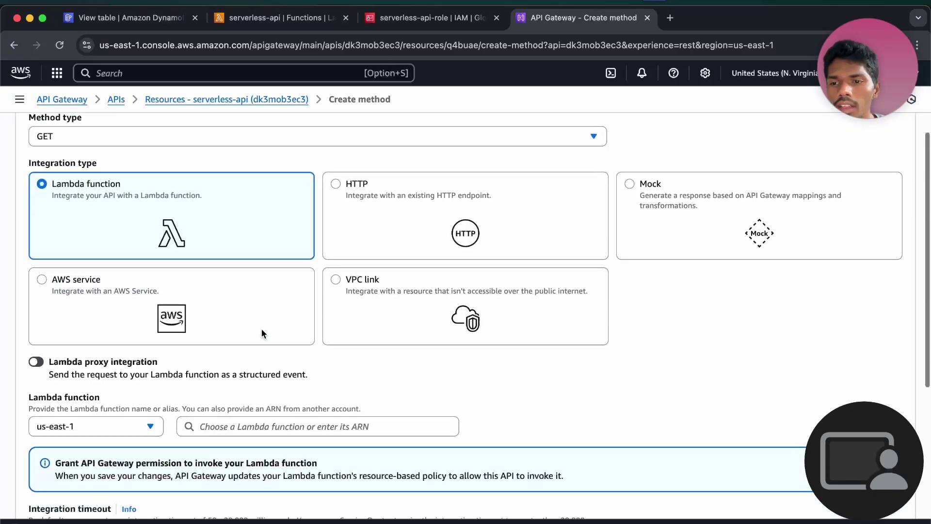
{"action": "left_click", "coordinate": [36, 361]}
{"action": "scroll", "coordinate": [61, 400], "scroll_direction": "down", "scroll_amount": 3}
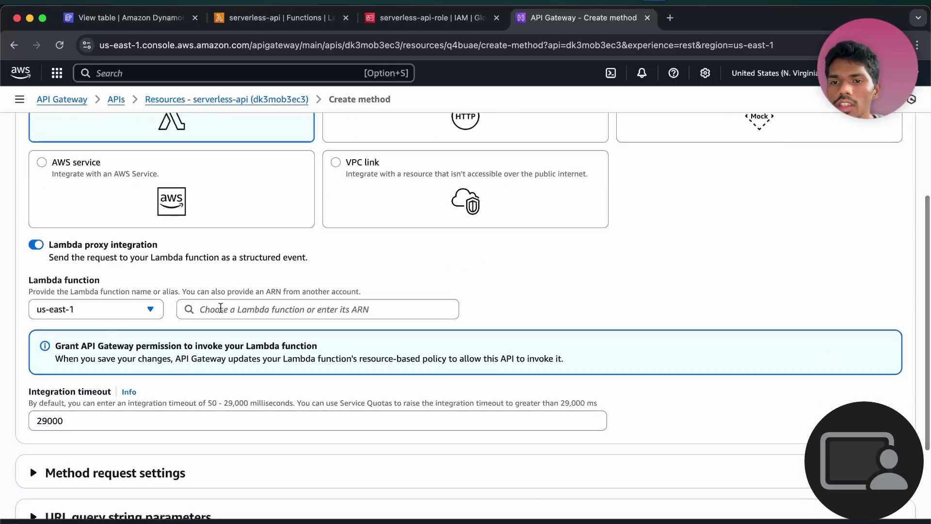
{"action": "left_click", "coordinate": [221, 309]}
{"action": "left_click", "coordinate": [228, 332]}
{"action": "scroll", "coordinate": [227, 333], "scroll_direction": "down", "scroll_amount": 5}
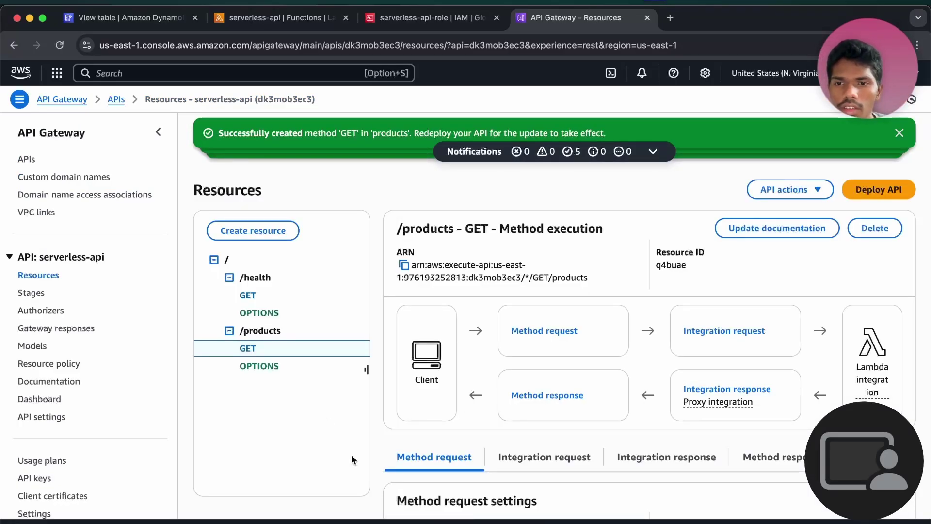
- Create a resource named product under the root path with CORS enabled
{"action": "left_click", "coordinate": [228, 261]}
{"action": "left_click", "coordinate": [243, 231]}
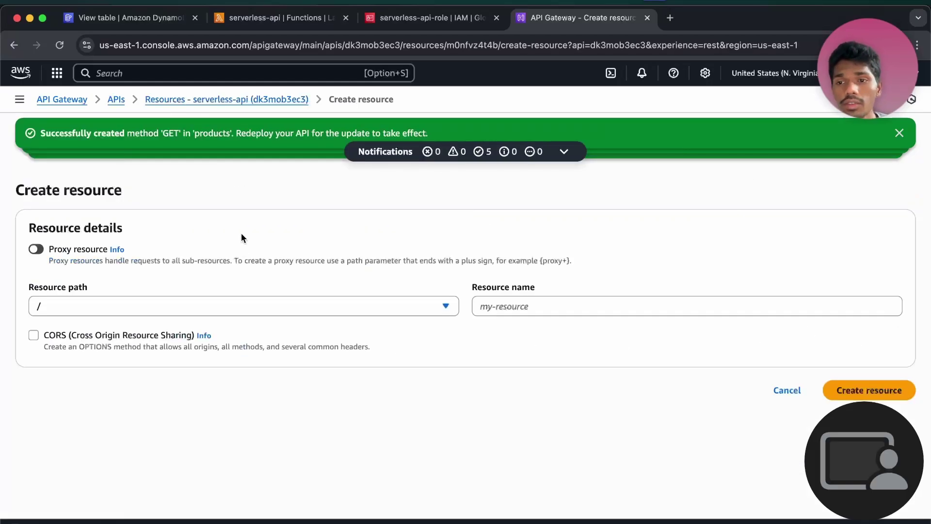
{"action": "left_click", "coordinate": [523, 310]}
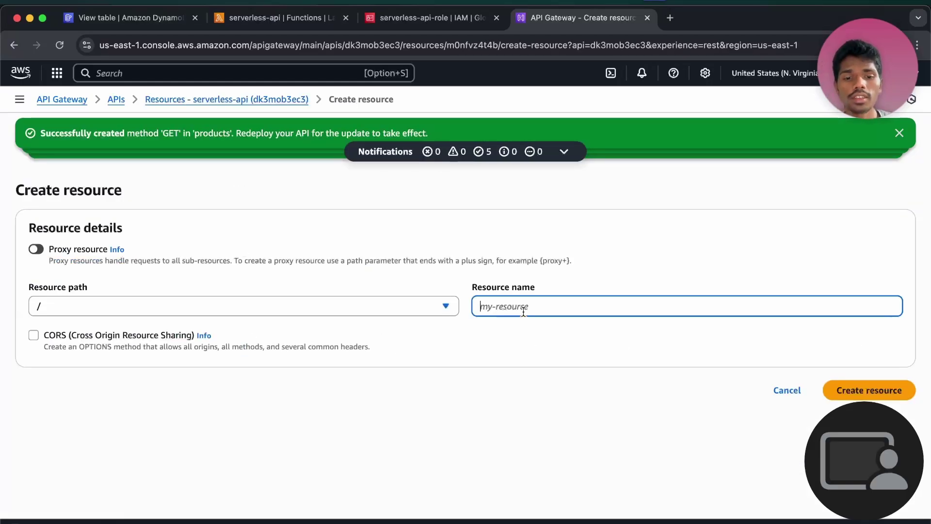
{"action": "type", "text": "product"}
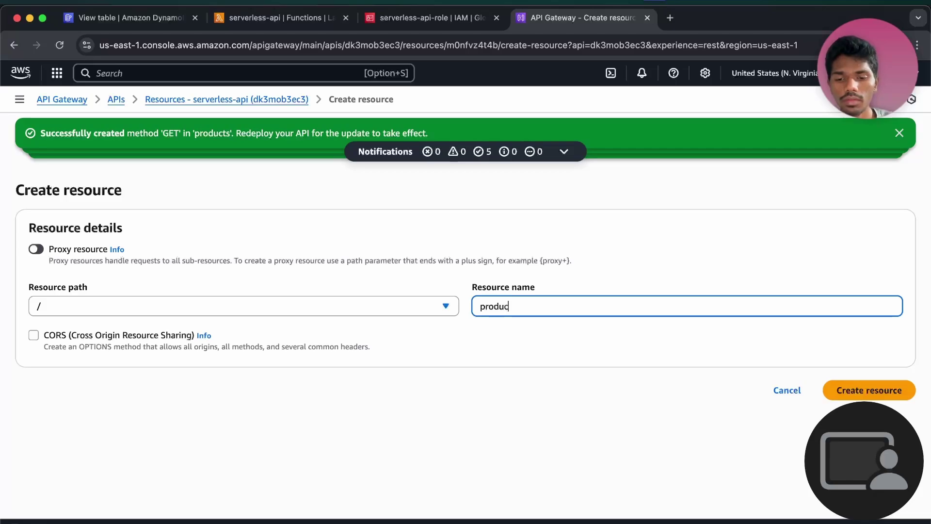
{"action": "left_click", "coordinate": [34, 335]}
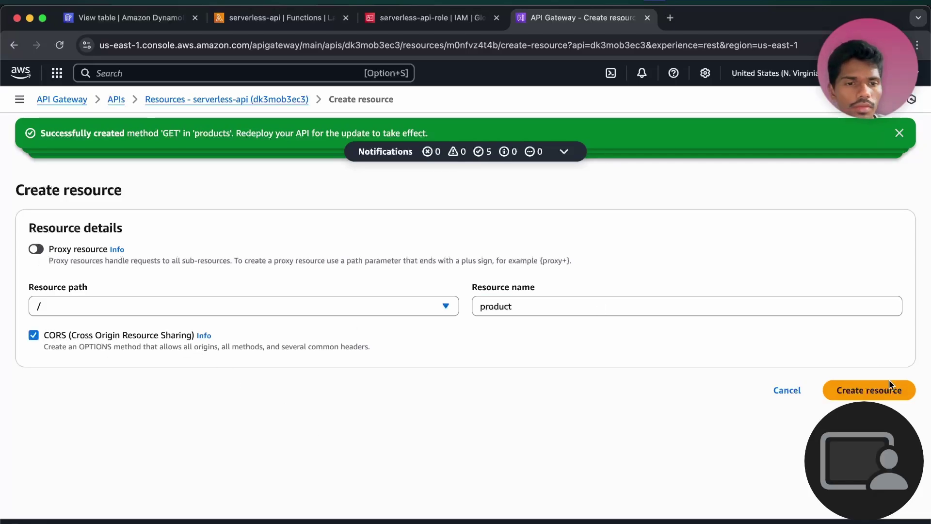
{"action": "left_click", "coordinate": [873, 391]}
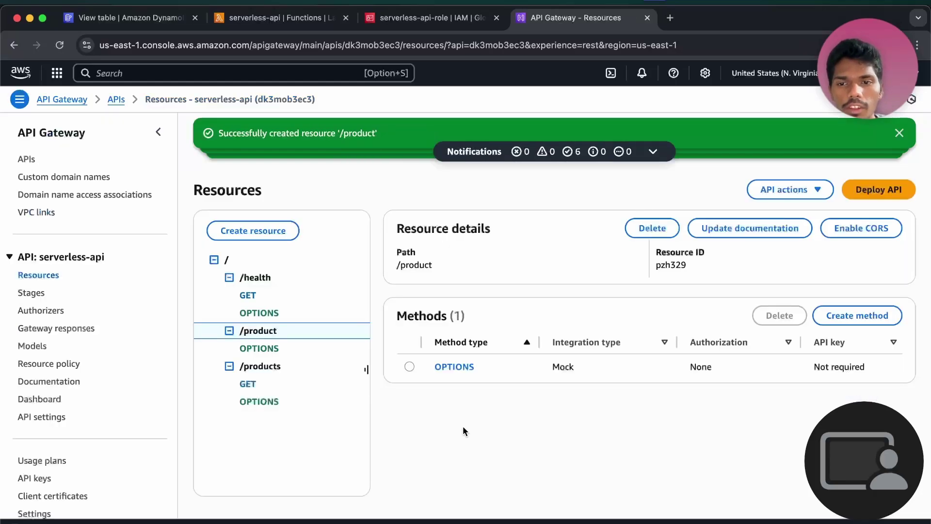
- Create a GET method on the /product resource with Lambda proxy integration to the serverless-api function in us-east-1
{"action": "left_click", "coordinate": [267, 313]}
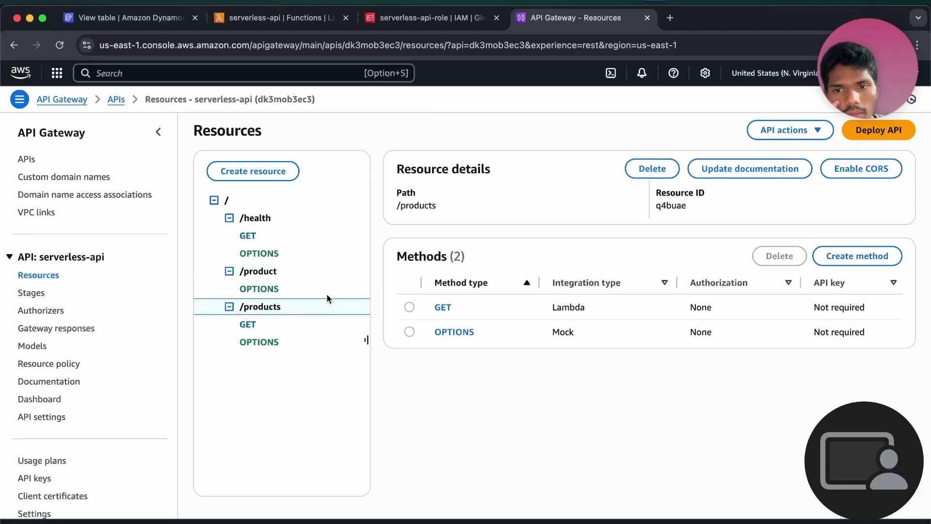
{"action": "left_click", "coordinate": [267, 275]}
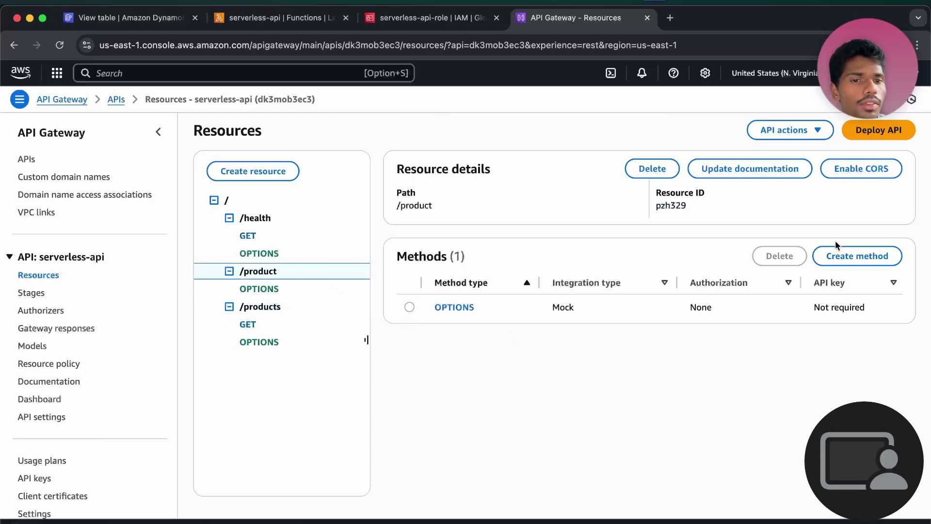
{"action": "left_click", "coordinate": [839, 256]}
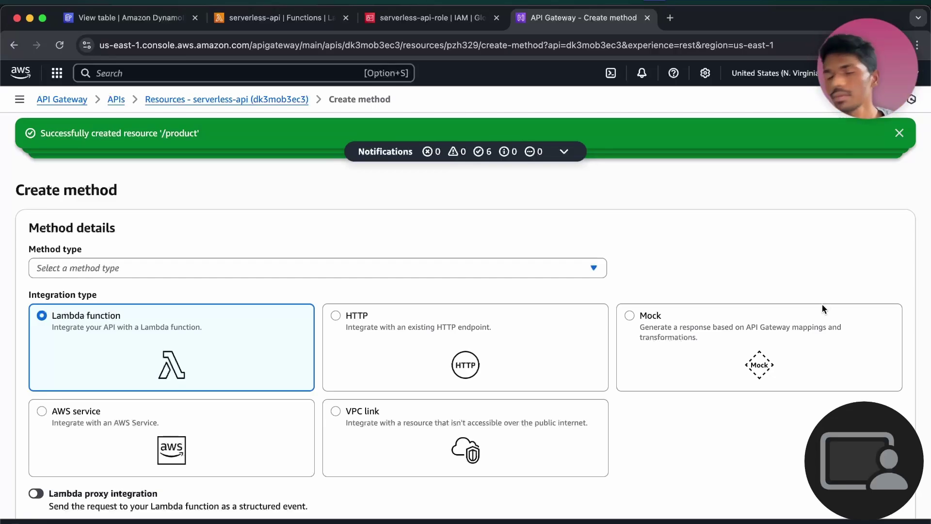
{"action": "left_click", "coordinate": [419, 265]}
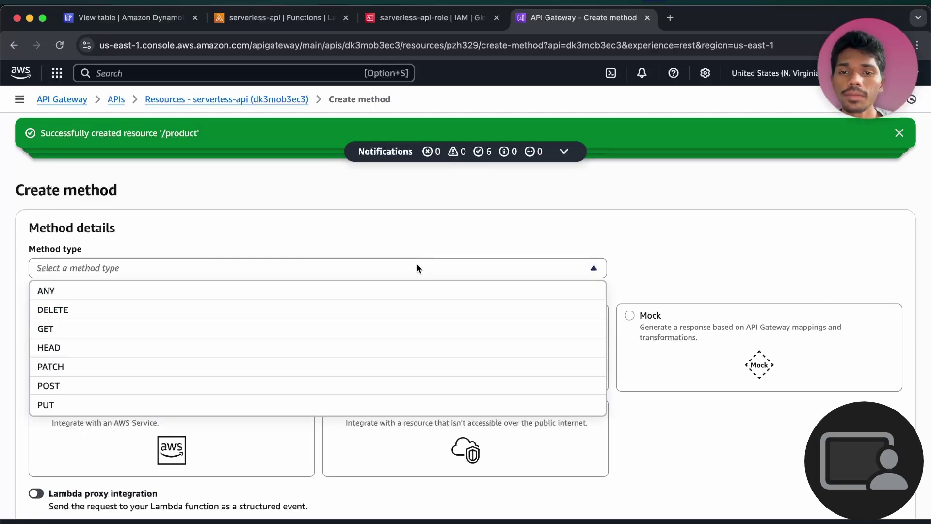
{"action": "left_click", "coordinate": [324, 337]}
{"action": "scroll", "coordinate": [191, 405], "scroll_direction": "down", "scroll_amount": 3}
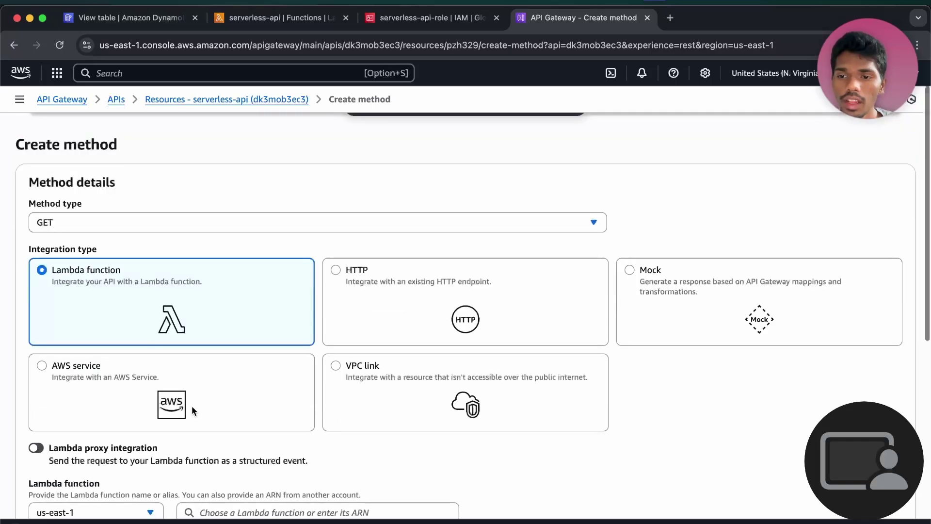
{"action": "left_click", "coordinate": [35, 399]}
{"action": "scroll", "coordinate": [256, 362], "scroll_direction": "down", "scroll_amount": 3}
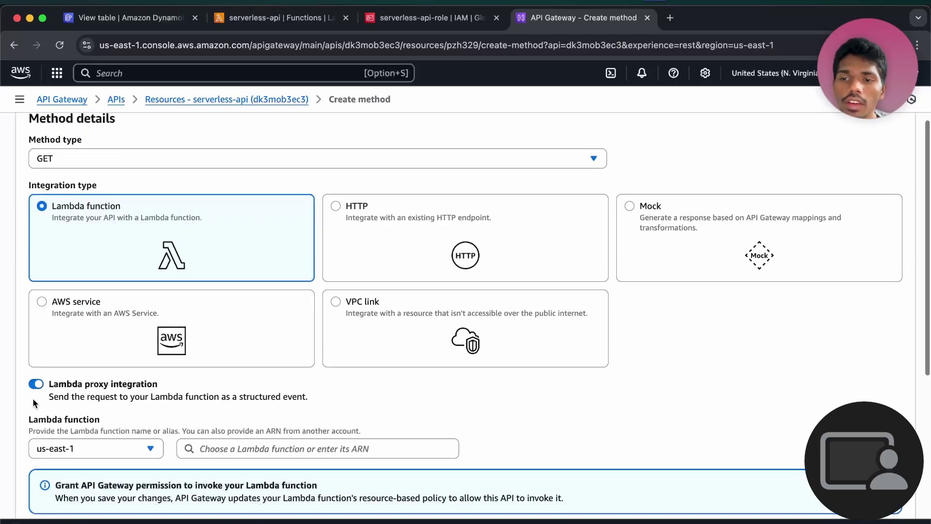
{"action": "left_click", "coordinate": [255, 370]}
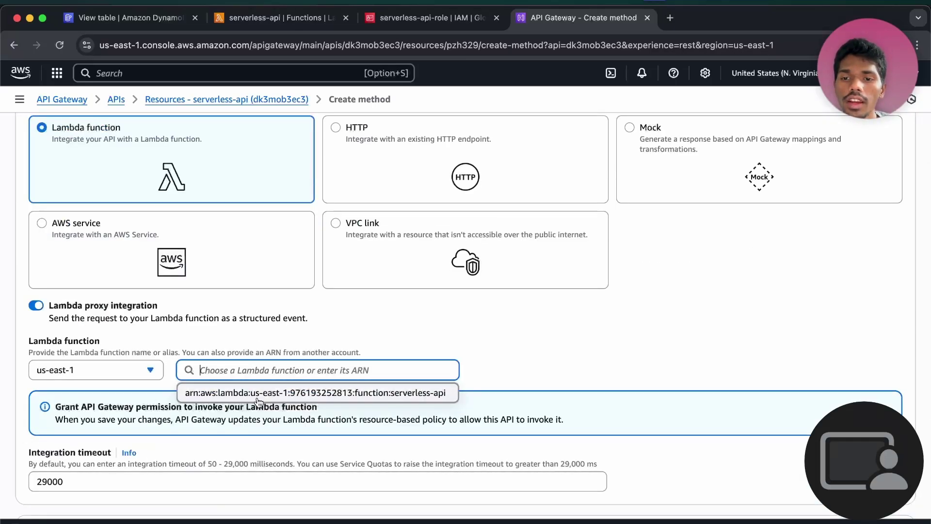
{"action": "left_click", "coordinate": [259, 401]}
{"action": "scroll", "coordinate": [259, 402], "scroll_direction": "down", "scroll_amount": 6}
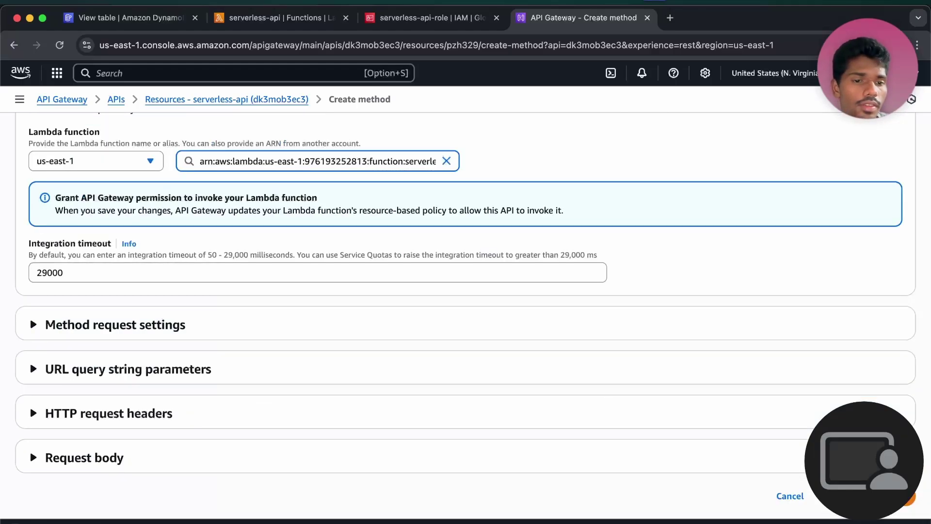
{"action": "left_click", "coordinate": [824, 507]}
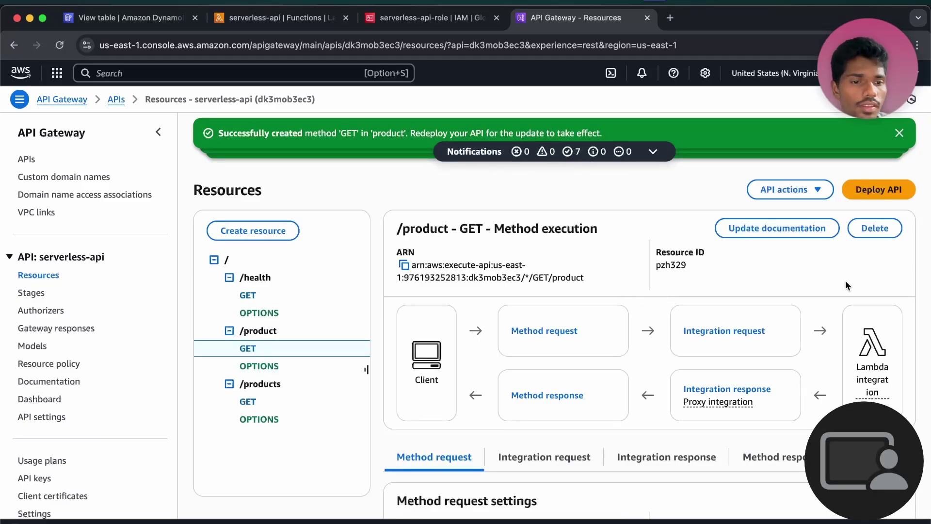
- Create a POST method on the /product resource with Lambda proxy integration to the serverless-api function in us-east-1
{"action": "scroll", "coordinate": [845, 280], "scroll_direction": "down", "scroll_amount": 5}
{"action": "scroll", "coordinate": [656, 301], "scroll_direction": "up", "scroll_amount": 5}
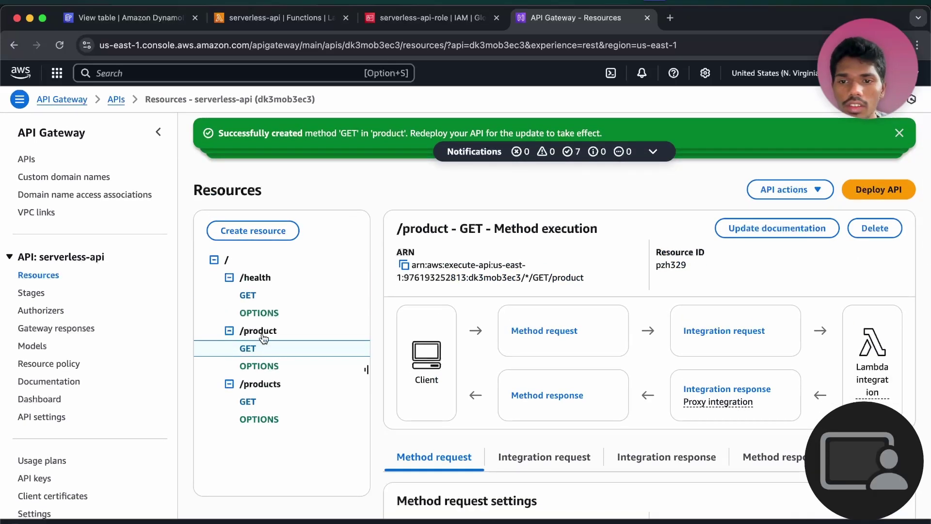
{"action": "left_click", "coordinate": [262, 333]}
{"action": "left_click", "coordinate": [868, 314]}
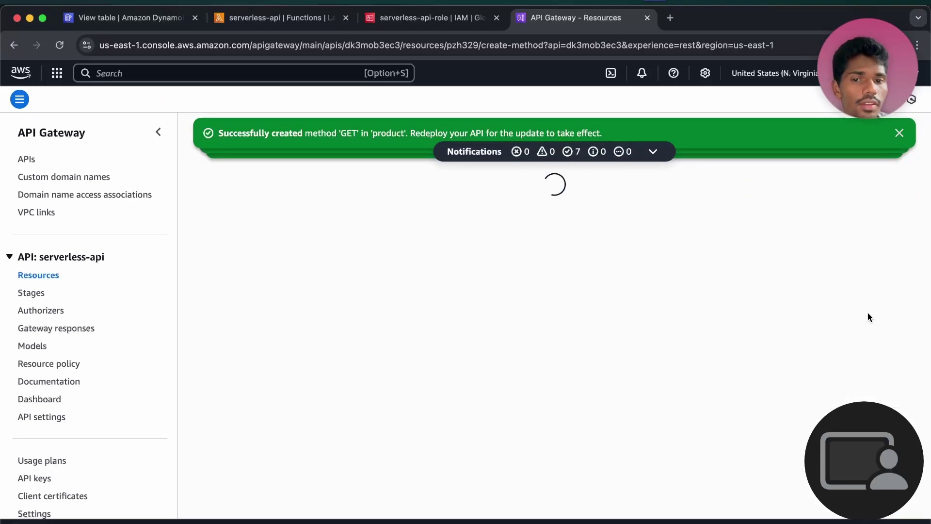
{"action": "left_click", "coordinate": [237, 270]}
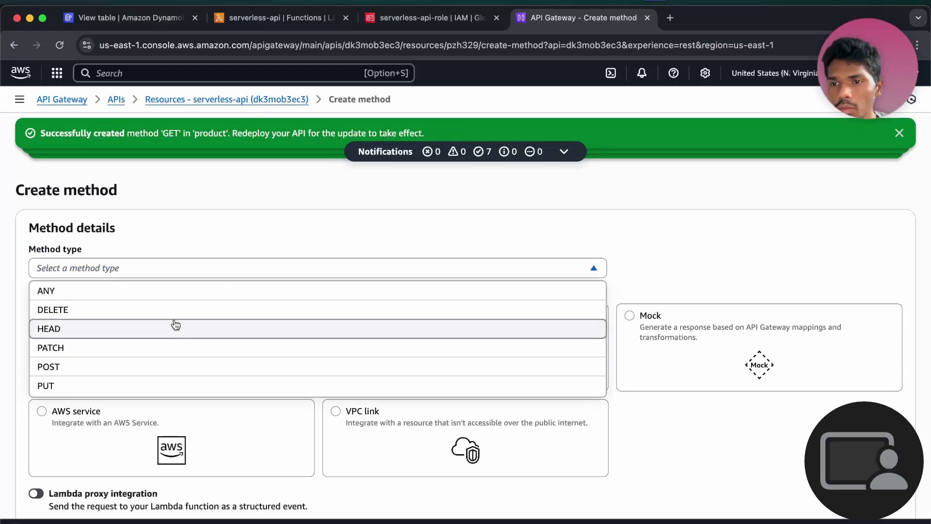
{"action": "left_click", "coordinate": [158, 367]}
{"action": "scroll", "coordinate": [178, 394], "scroll_direction": "down", "scroll_amount": 3}
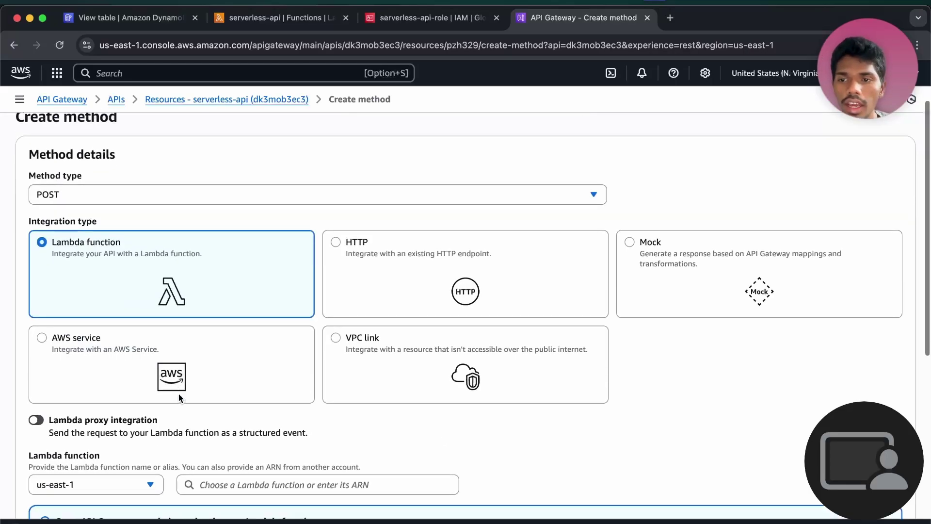
{"action": "scroll", "coordinate": [178, 394], "scroll_direction": "down", "scroll_amount": 1}
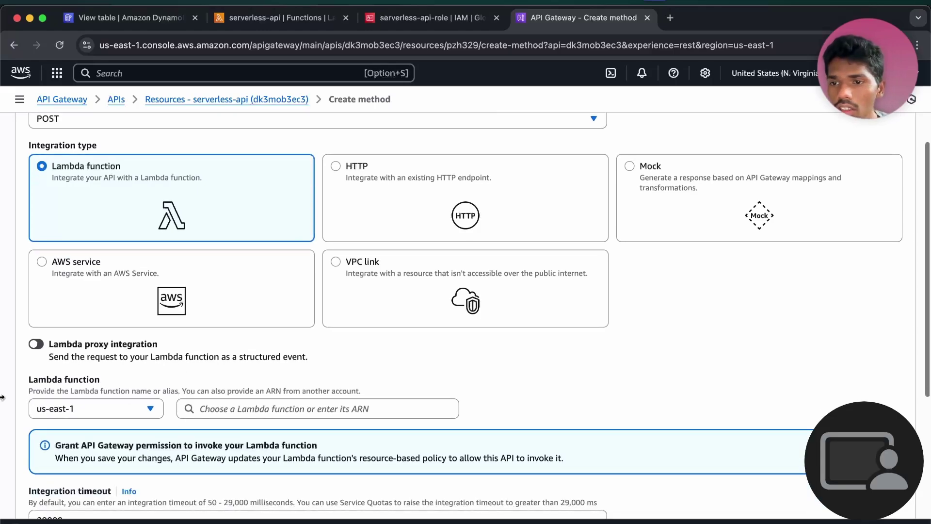
{"action": "left_click", "coordinate": [36, 344]}
{"action": "scroll", "coordinate": [177, 356], "scroll_direction": "down", "scroll_amount": 1}
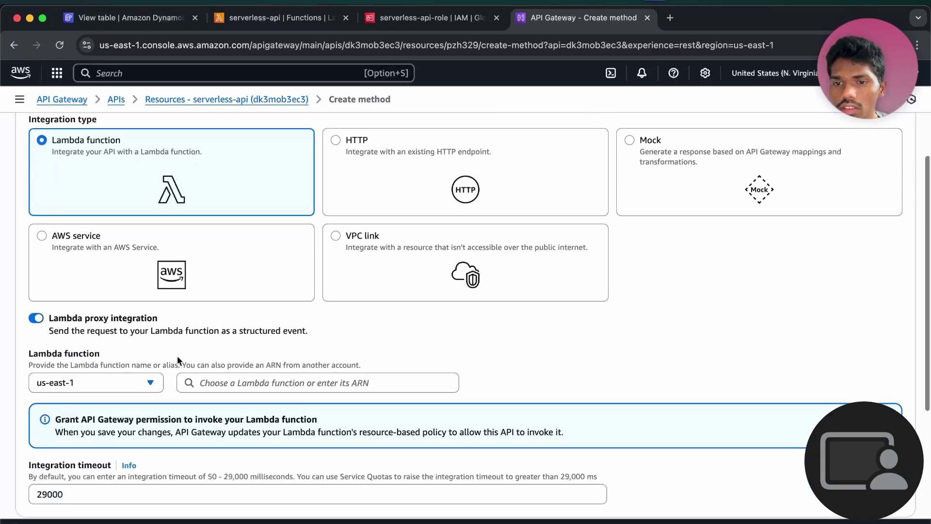
{"action": "left_click", "coordinate": [240, 384]}
{"action": "left_click", "coordinate": [240, 408]}
{"action": "scroll", "coordinate": [240, 416], "scroll_direction": "down", "scroll_amount": 5}
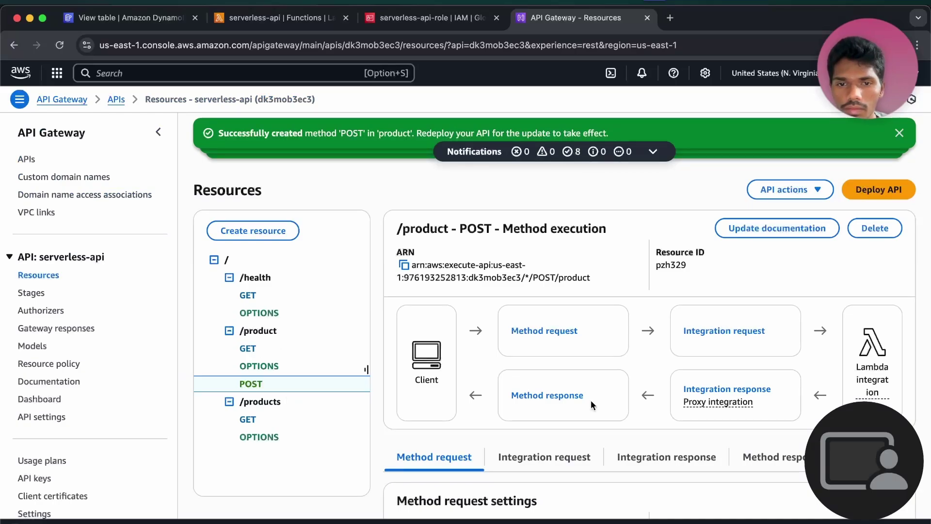
- Create a PATCH method on the /product resource with Lambda proxy integration to the serverless-api function in us-east-1
{"action": "left_click", "coordinate": [271, 334]}
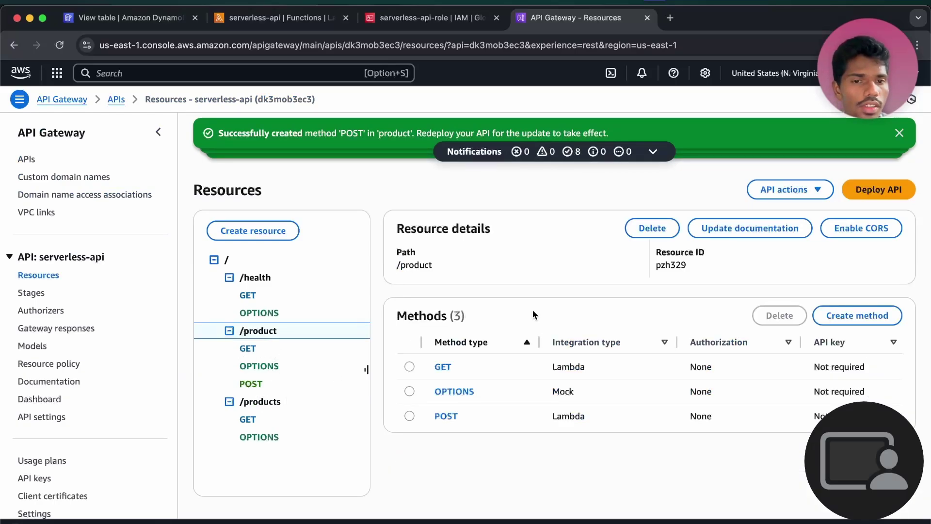
{"action": "left_click", "coordinate": [857, 315]}
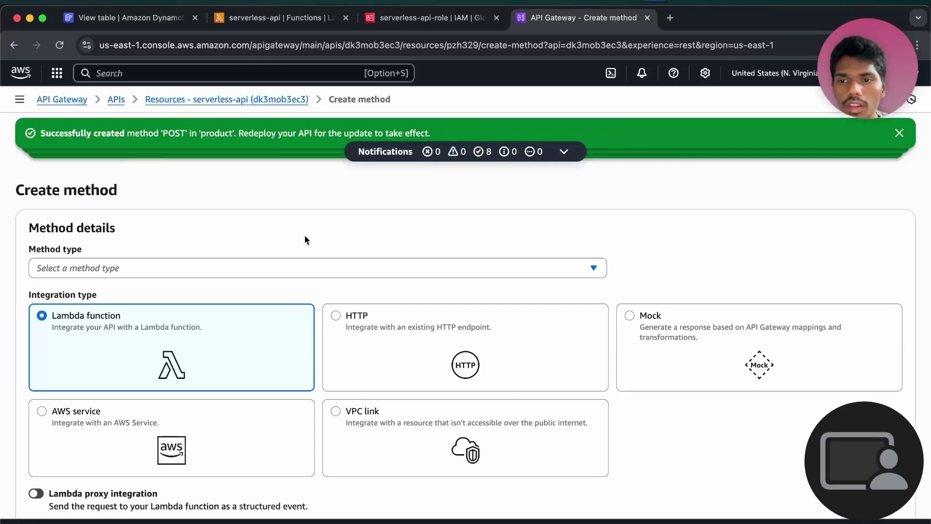
{"action": "left_click", "coordinate": [188, 264]}
{"action": "left_click", "coordinate": [129, 348]}
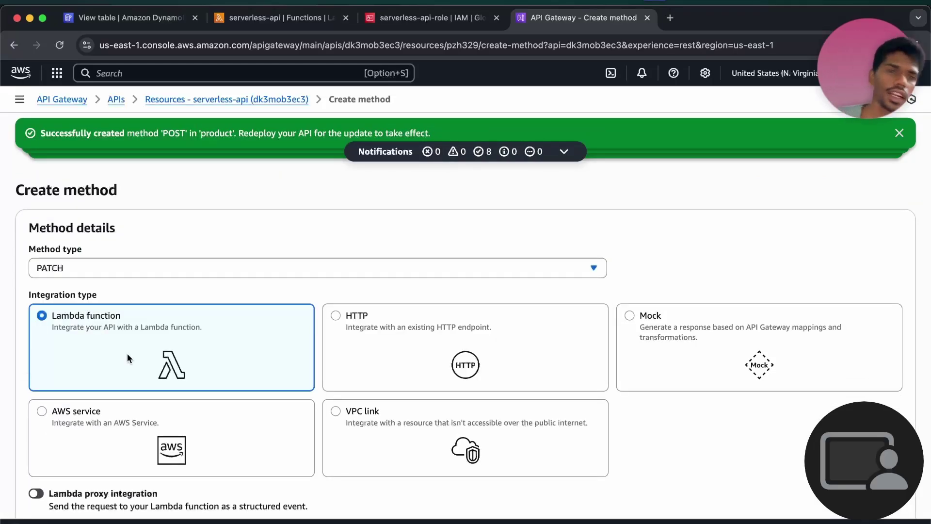
{"action": "scroll", "coordinate": [127, 358], "scroll_direction": "down", "scroll_amount": 5}
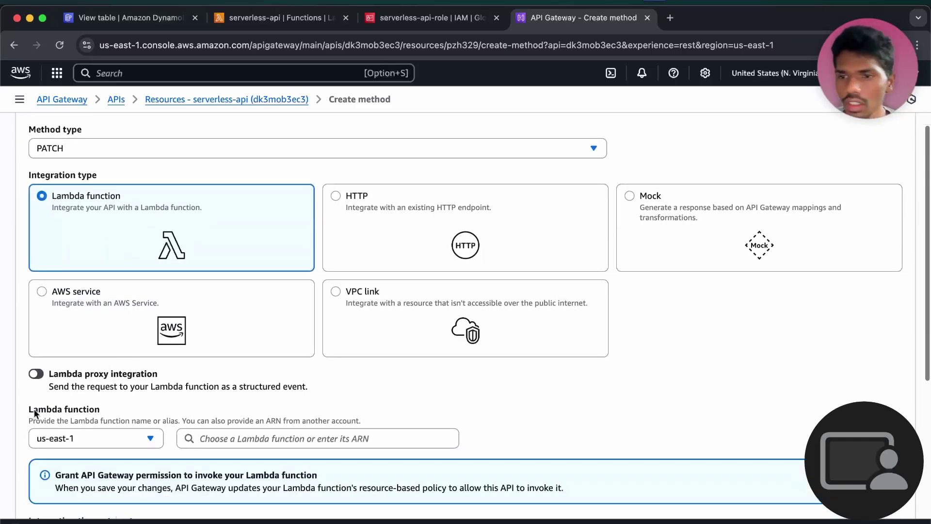
{"action": "left_click", "coordinate": [37, 373]}
{"action": "scroll", "coordinate": [82, 413], "scroll_direction": "down", "scroll_amount": 7}
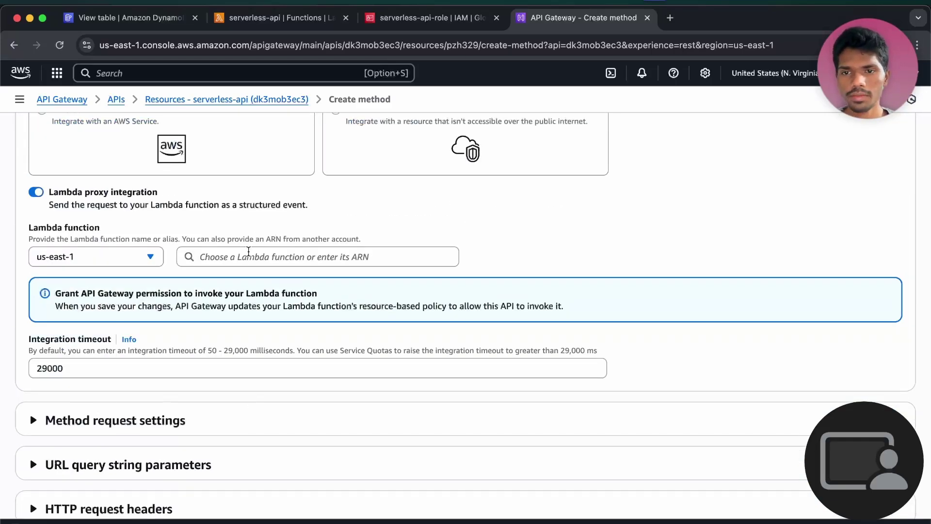
{"action": "left_click", "coordinate": [248, 257]}
{"action": "left_click", "coordinate": [258, 271]}
{"action": "scroll", "coordinate": [312, 324], "scroll_direction": "down", "scroll_amount": 5}
{"action": "scroll", "coordinate": [780, 385], "scroll_direction": "up", "scroll_amount": 1}
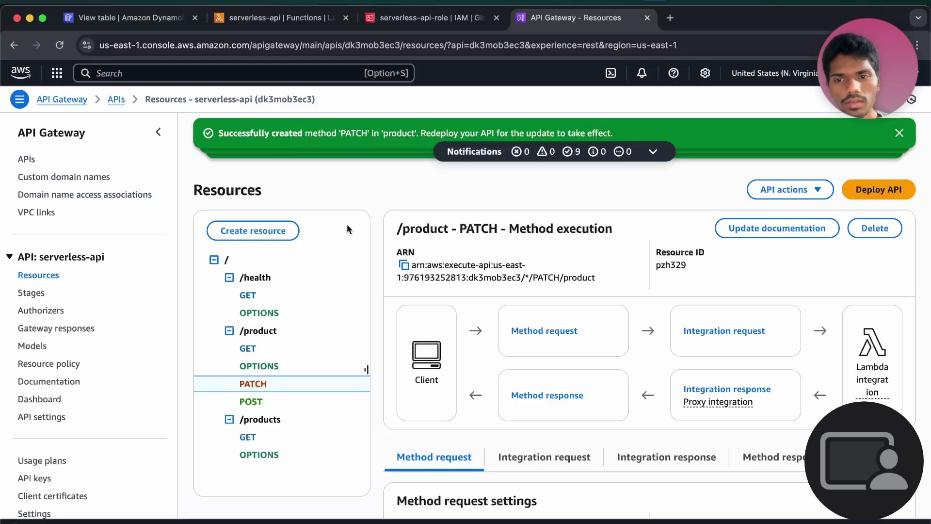
- Create a DELETE method on the /product resource with Lambda proxy integration to the serverless-api function in us-east-1
{"action": "left_click", "coordinate": [257, 334]}
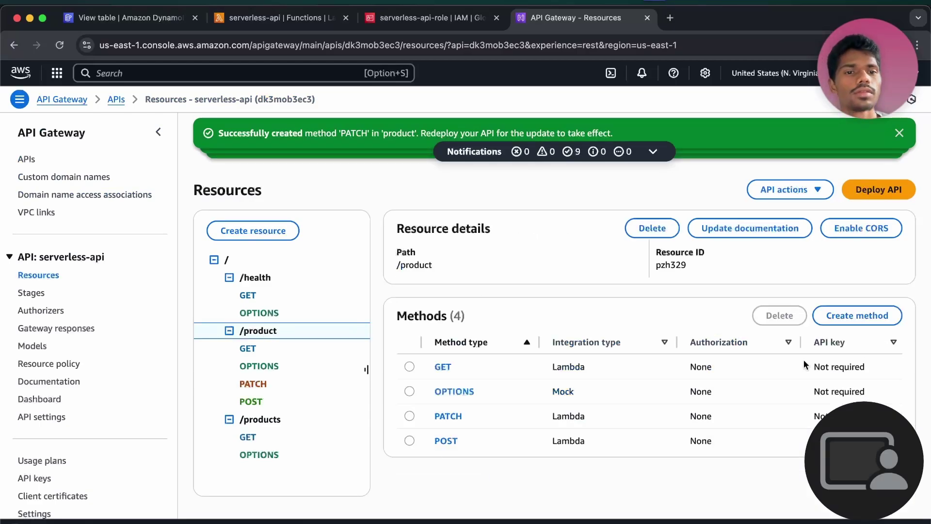
{"action": "left_click", "coordinate": [857, 316]}
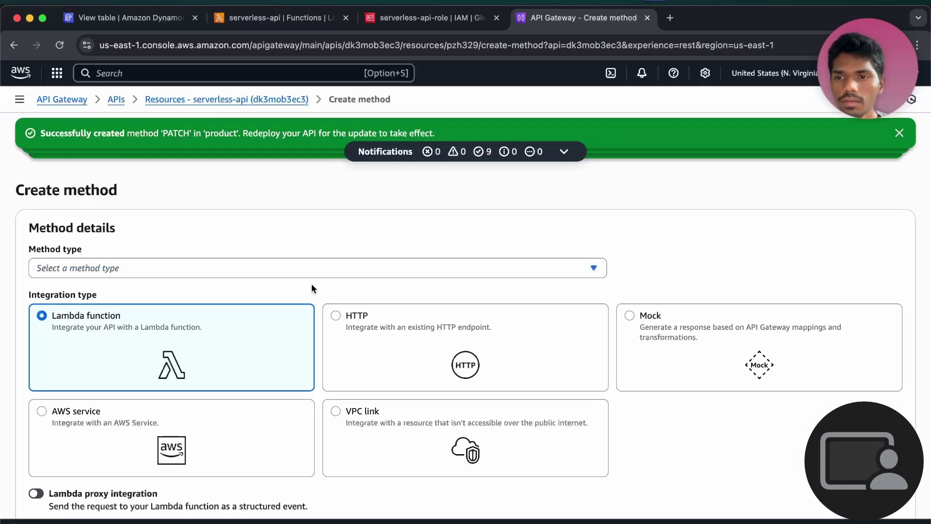
{"action": "left_click", "coordinate": [312, 274]}
{"action": "left_click", "coordinate": [281, 316]}
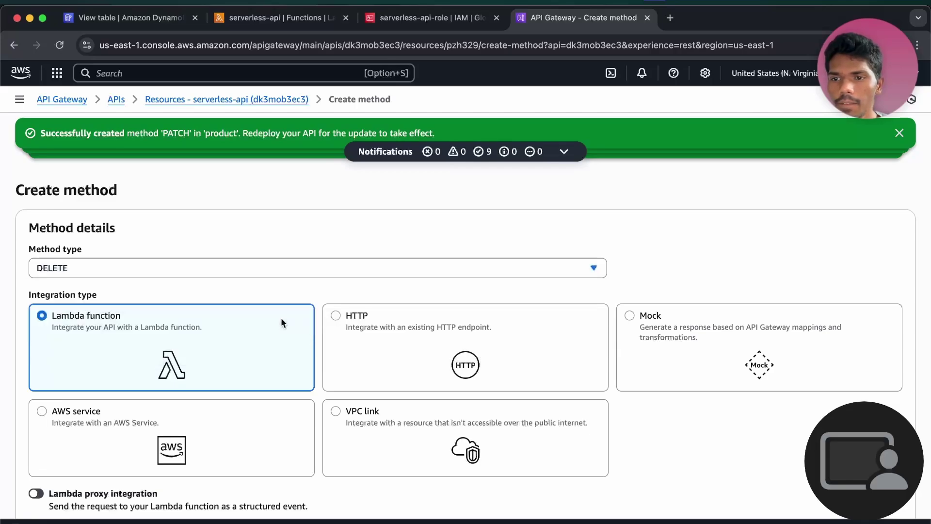
{"action": "scroll", "coordinate": [311, 467], "scroll_direction": "down", "scroll_amount": 8}
{"action": "scroll", "coordinate": [197, 416], "scroll_direction": "up", "scroll_amount": 5}
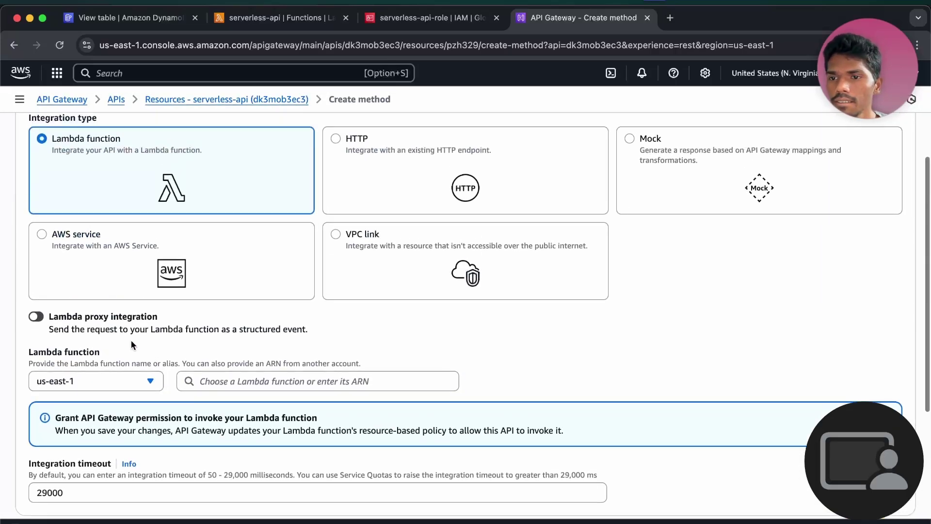
{"action": "left_click", "coordinate": [38, 316]}
{"action": "scroll", "coordinate": [68, 364], "scroll_direction": "down", "scroll_amount": 2}
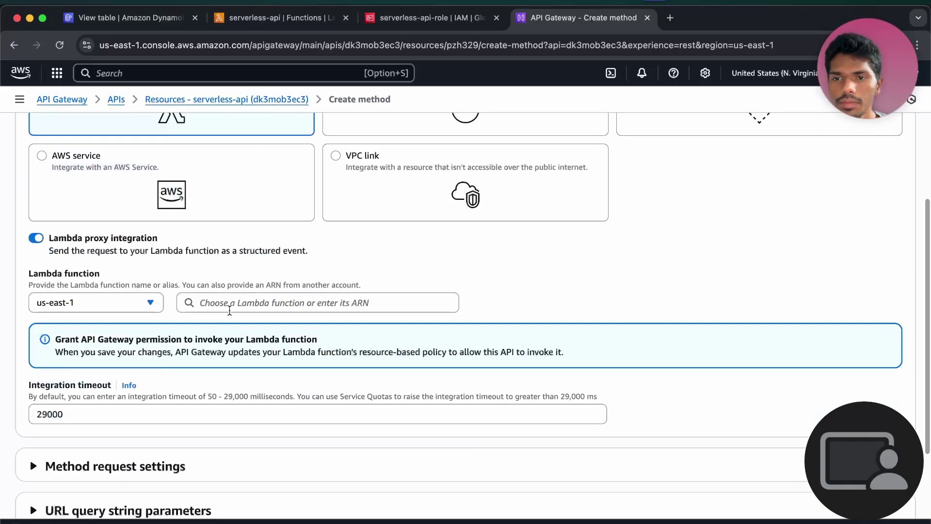
{"action": "left_click", "coordinate": [230, 309]}
{"action": "left_click", "coordinate": [268, 325]}
{"action": "scroll", "coordinate": [268, 325], "scroll_direction": "down", "scroll_amount": 4}
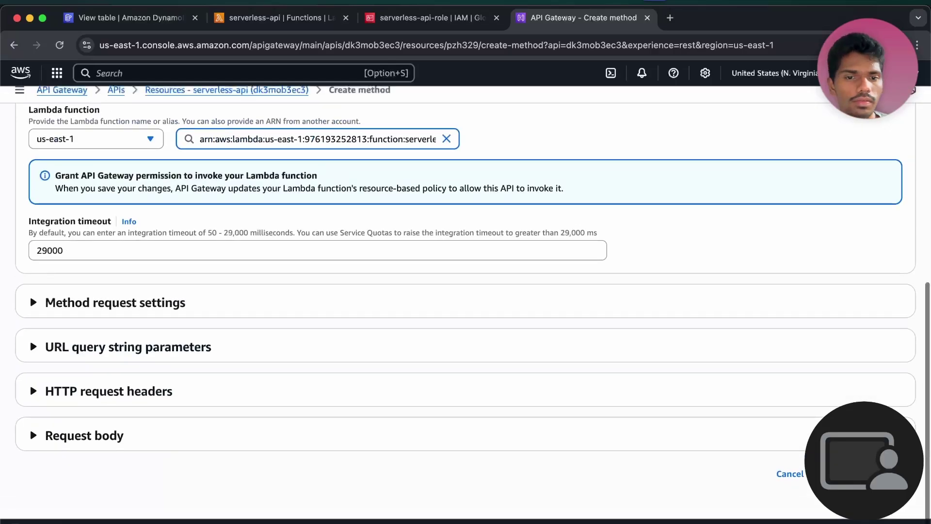
{"action": "left_click", "coordinate": [567, 417]}
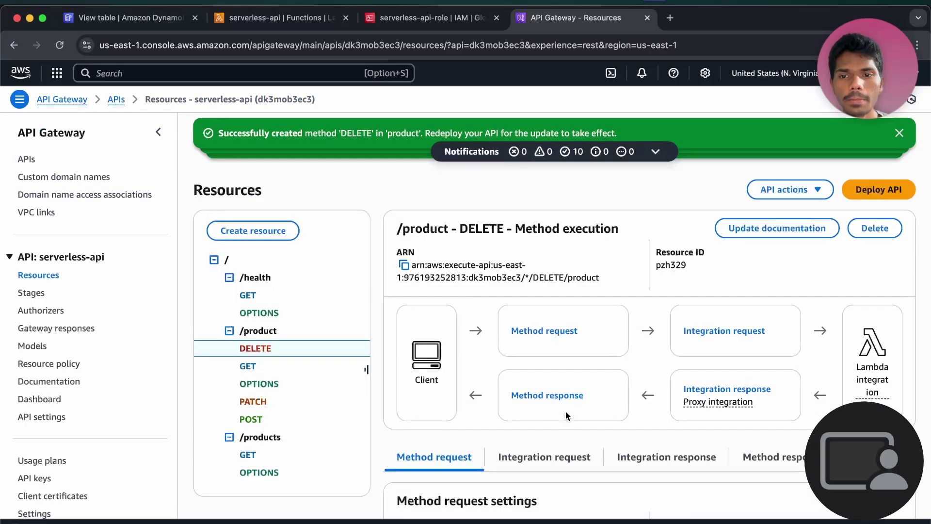
- Review the methods defined on the /health, /product and /products resources
{"action": "scroll", "coordinate": [344, 405], "scroll_direction": "down", "scroll_amount": 2}
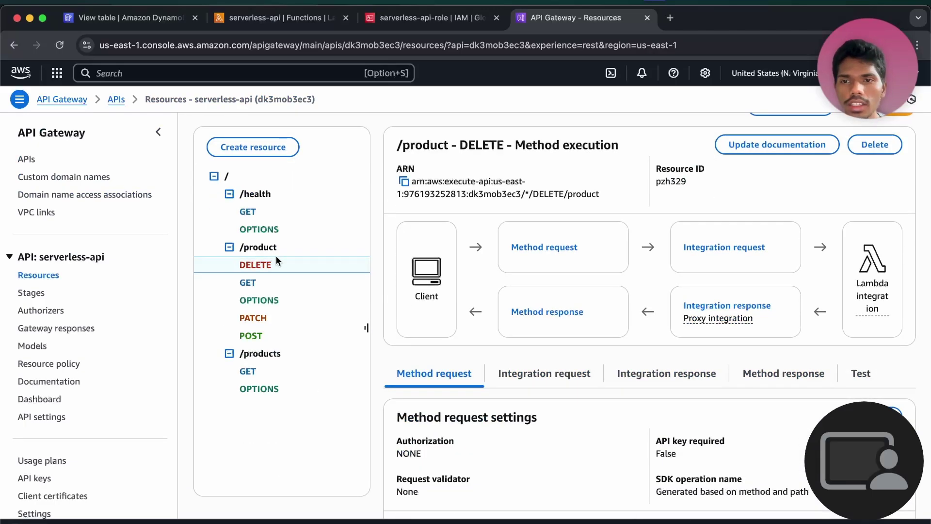
{"action": "left_click", "coordinate": [245, 196]}
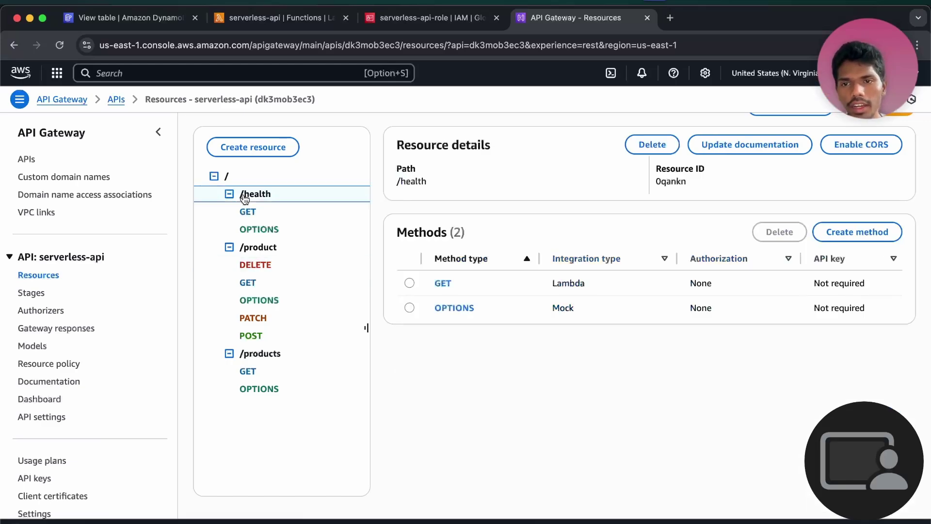
{"action": "left_click", "coordinate": [242, 250]}
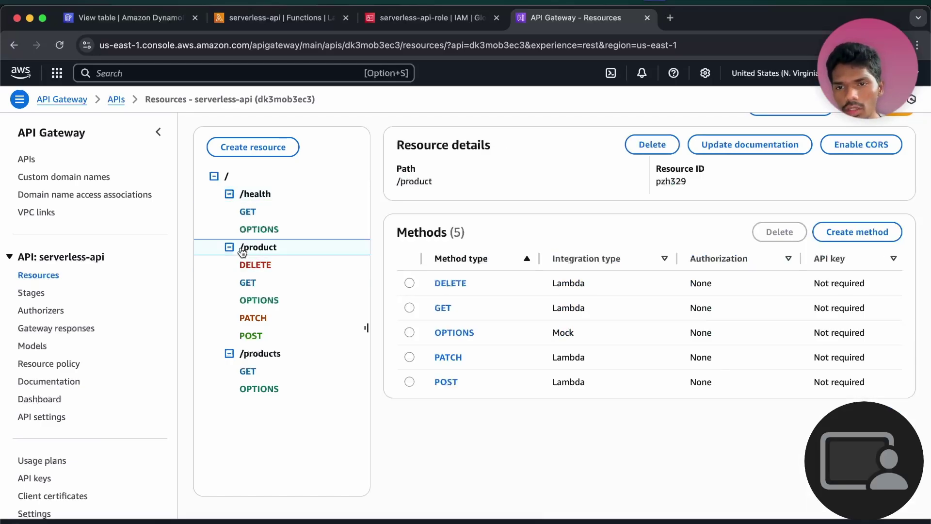
{"action": "left_click", "coordinate": [243, 354]}
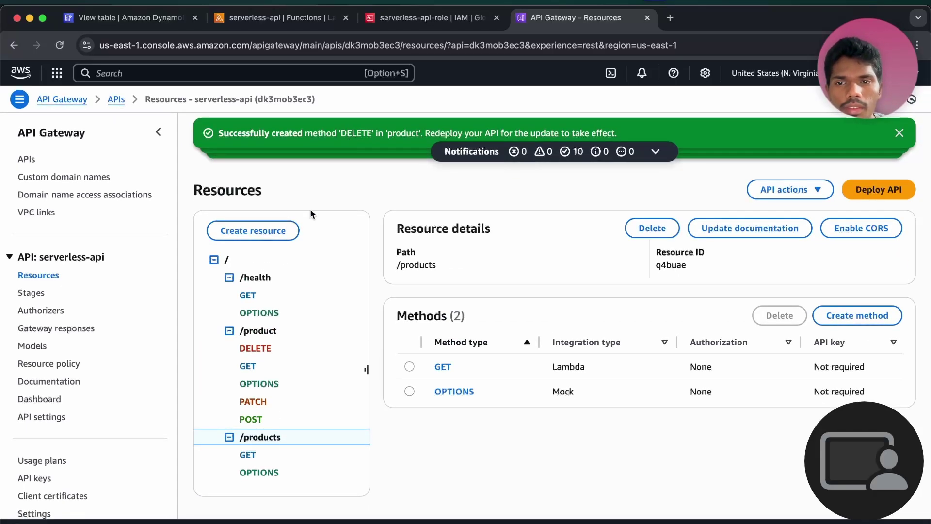
{"action": "left_click", "coordinate": [226, 262]}
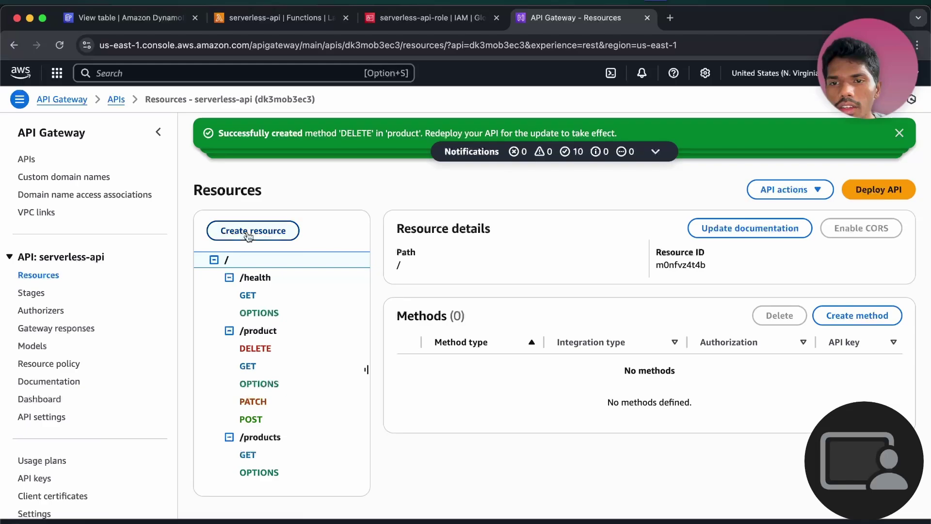
{"action": "left_click", "coordinate": [248, 232]}
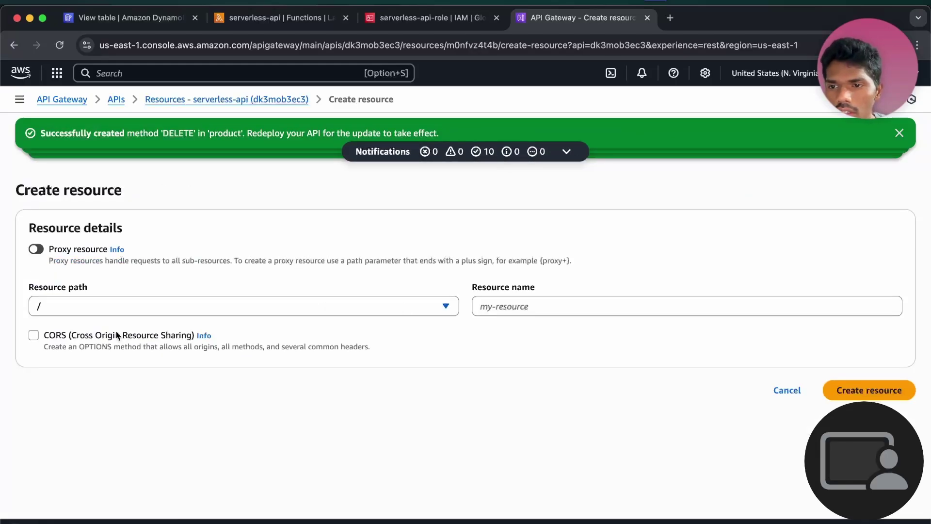
{"action": "left_click", "coordinate": [34, 335]}
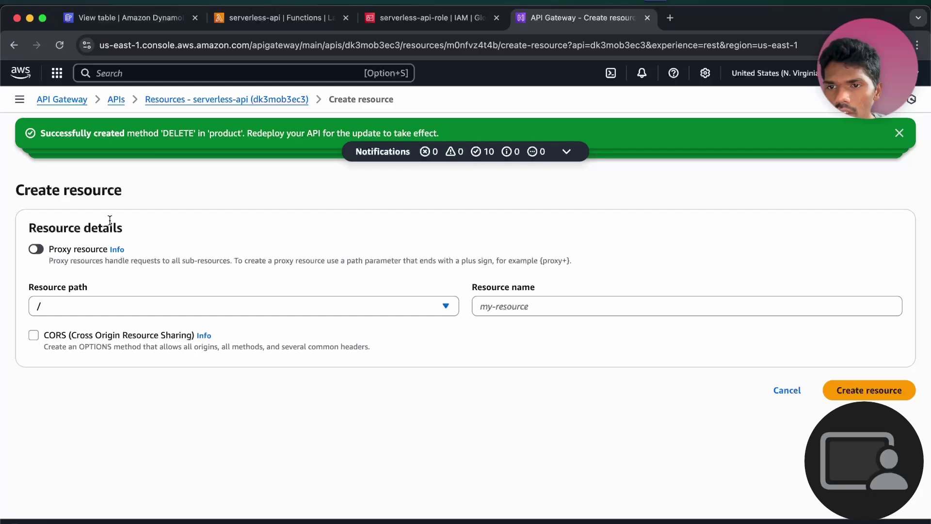
{"action": "left_click", "coordinate": [233, 100]}
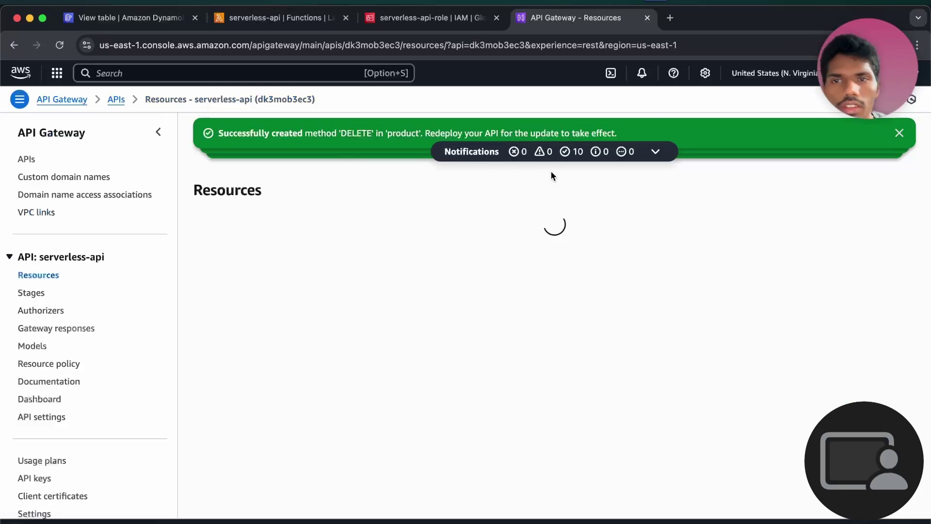
{"action": "left_click", "coordinate": [784, 190]}
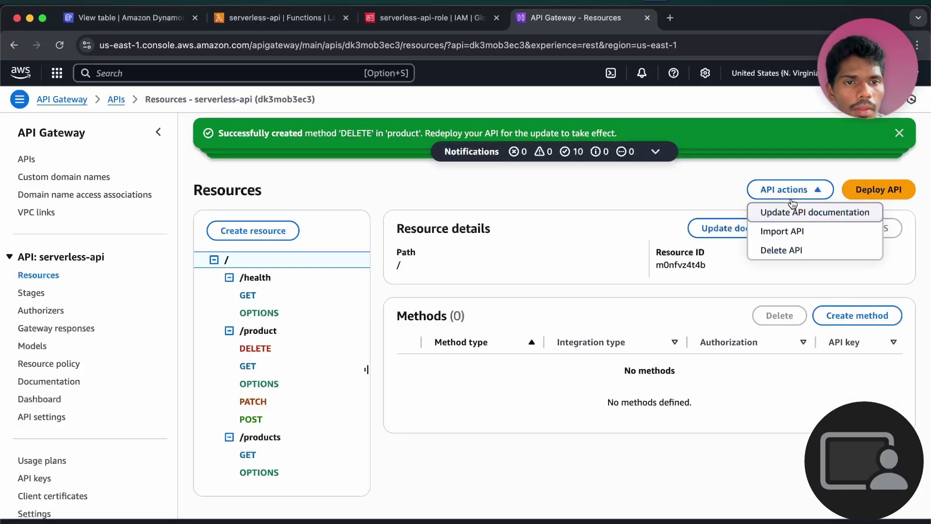
{"action": "left_click", "coordinate": [726, 275]}
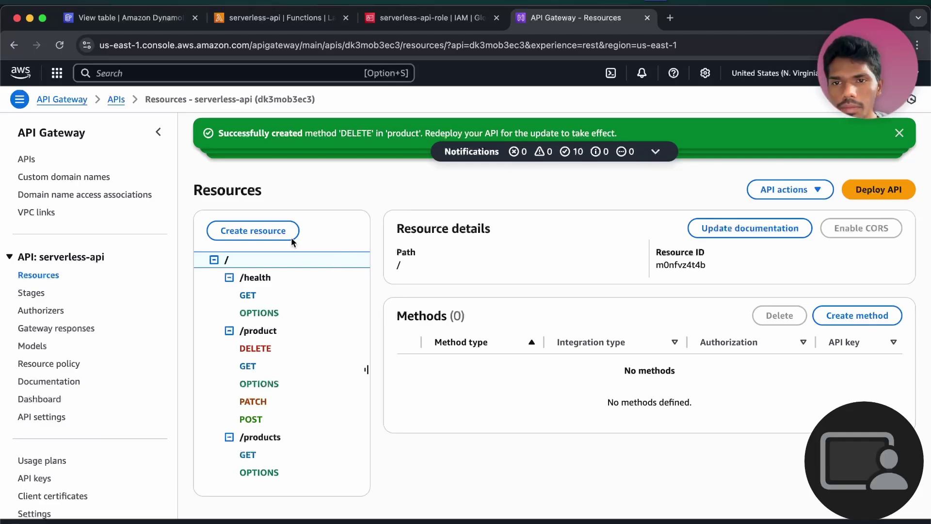
- Deploy the API to a new stage named prod, leaving the deployment description empty
{"action": "left_click", "coordinate": [879, 190]}
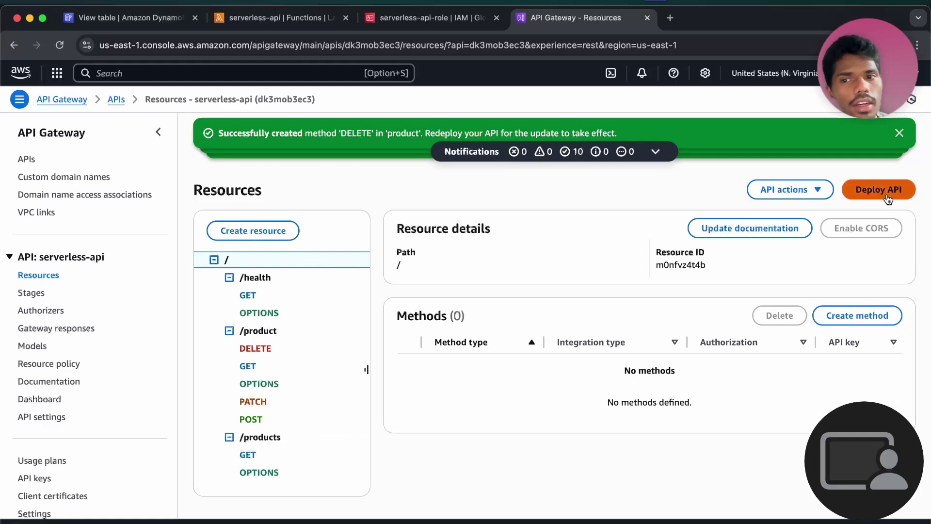
{"action": "left_click", "coordinate": [423, 285]}
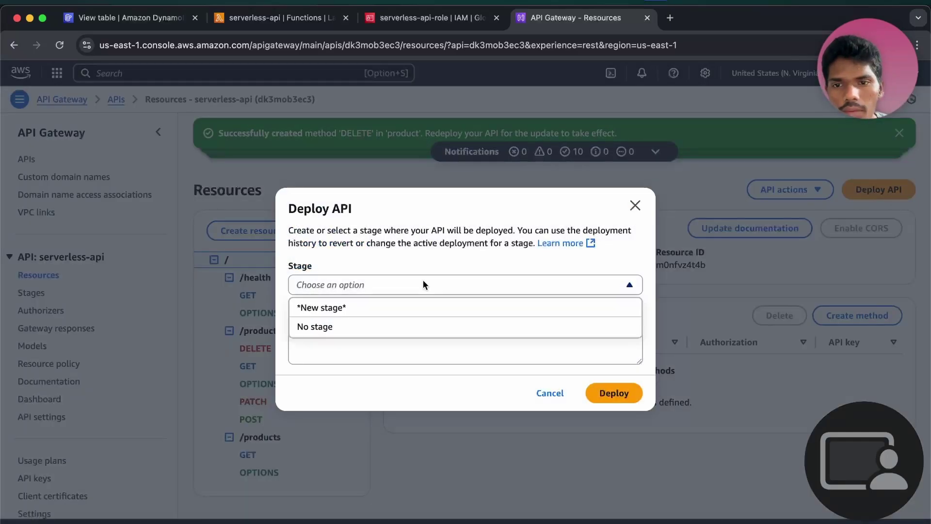
{"action": "left_click", "coordinate": [391, 312]}
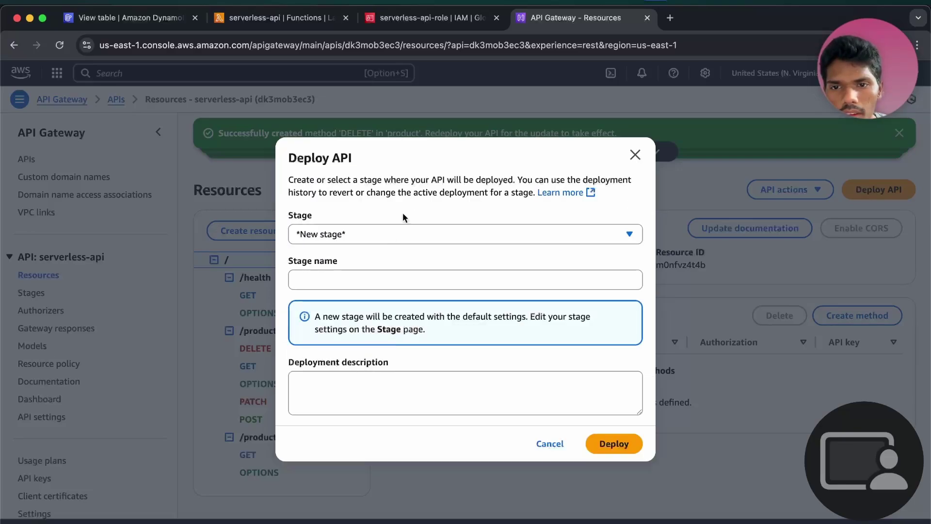
{"action": "left_click", "coordinate": [374, 281]}
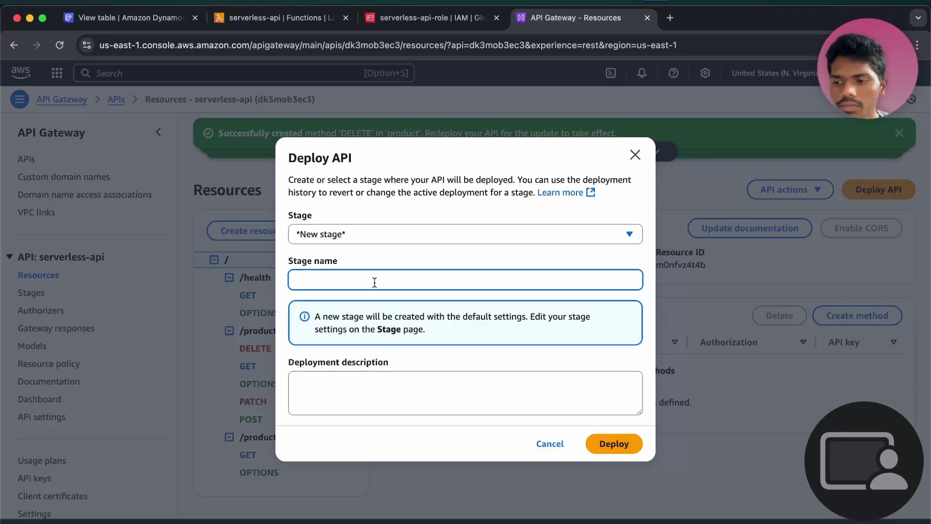
{"action": "type", "text": "p"}
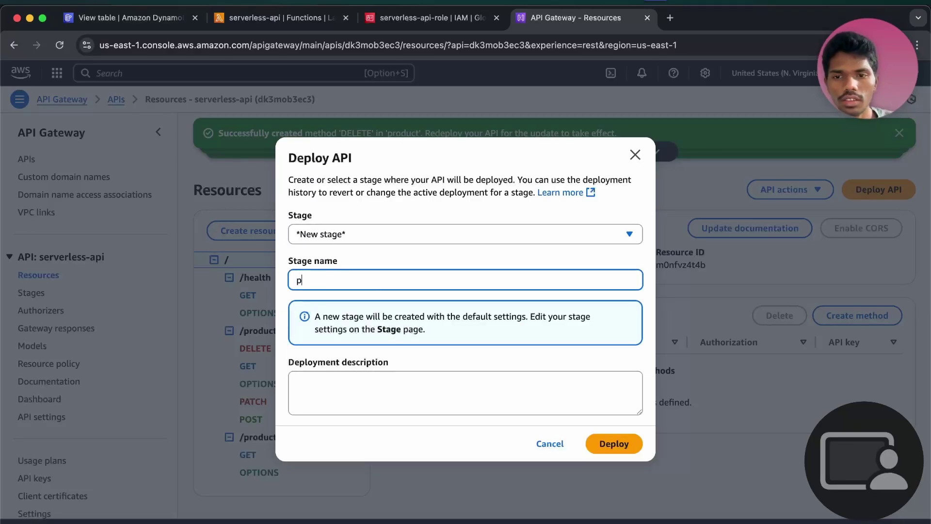
{"action": "type", "text": "r"}
{"action": "key", "text": "BackSpace"}
{"action": "type", "text": "rod"}
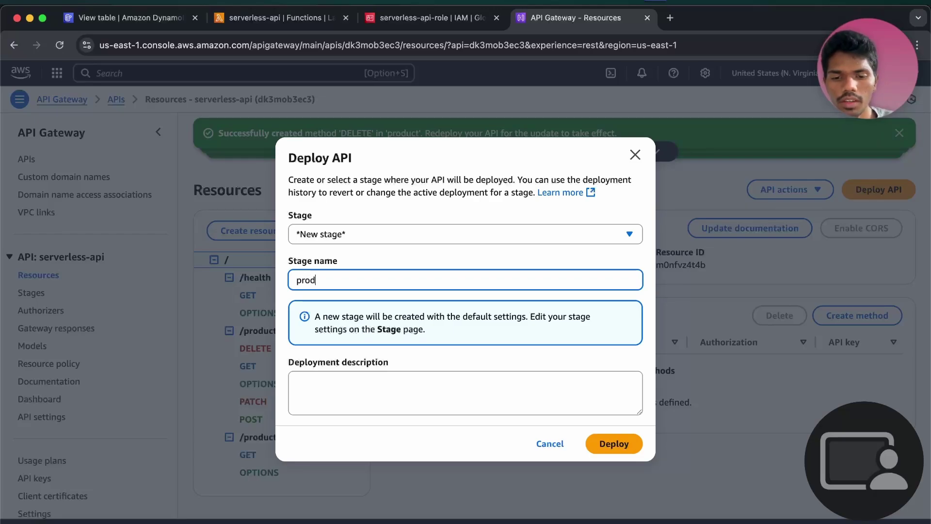
{"action": "left_click", "coordinate": [330, 395]}
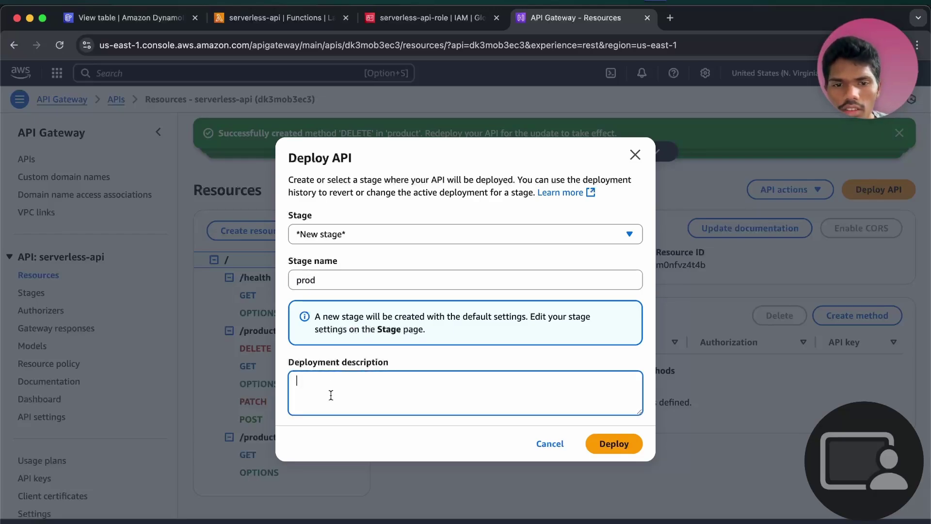
{"action": "left_click", "coordinate": [608, 448]}
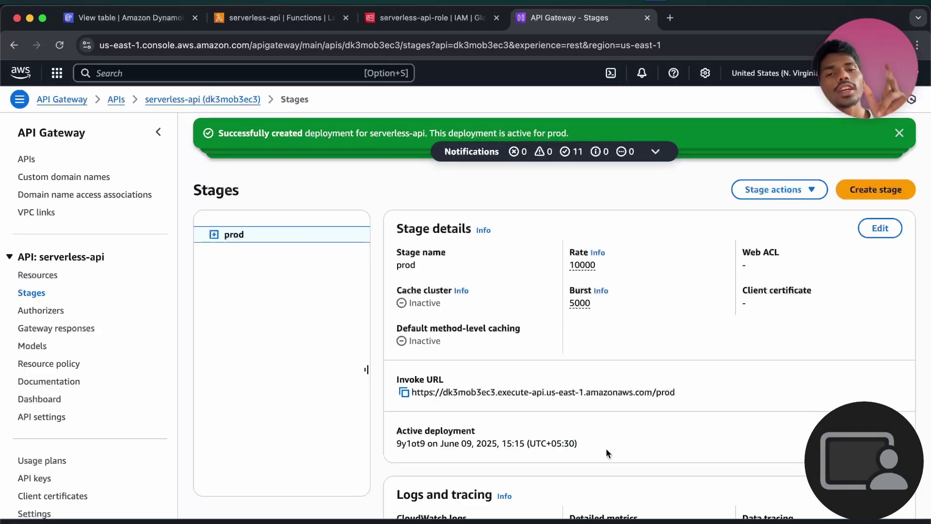
{"action": "scroll", "coordinate": [606, 439], "scroll_direction": "down", "scroll_amount": 2}
{"action": "scroll", "coordinate": [606, 432], "scroll_direction": "down", "scroll_amount": 1}
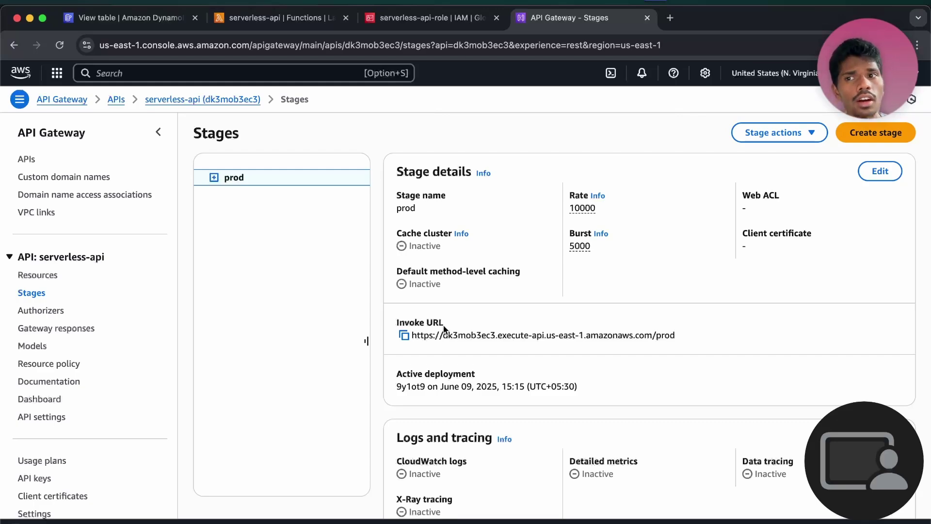
{"action": "key", "text": "F4"}
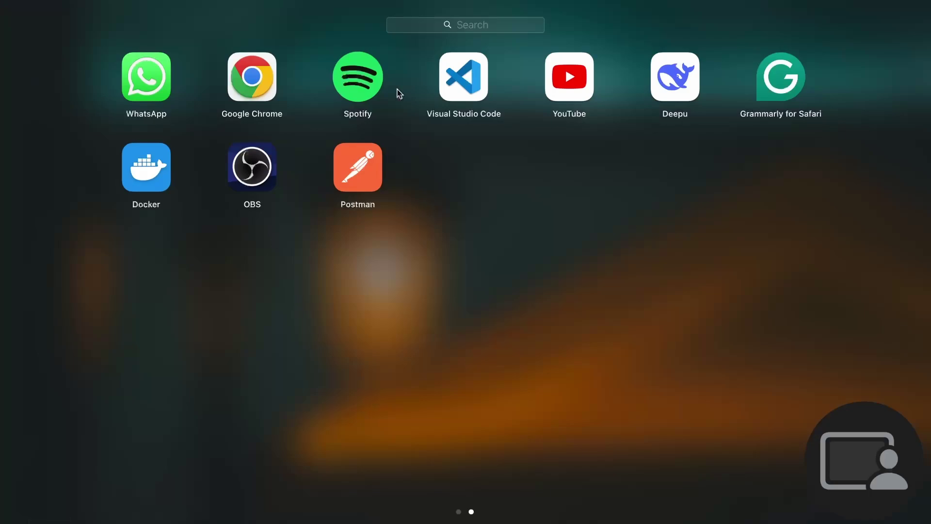
{"action": "left_click", "coordinate": [457, 252]}
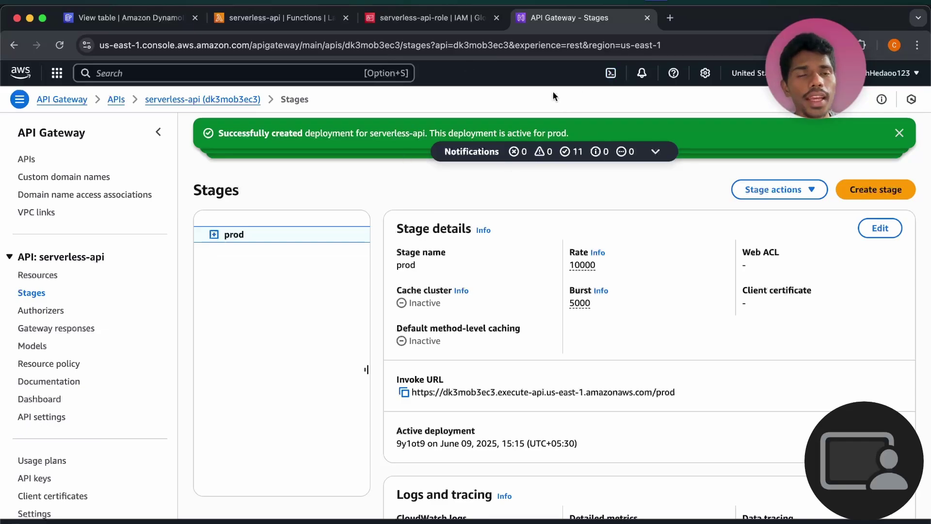
- Copy the prod stage's invoke URL and switch to Postman
{"action": "scroll", "coordinate": [482, 332], "scroll_direction": "down", "scroll_amount": 2}
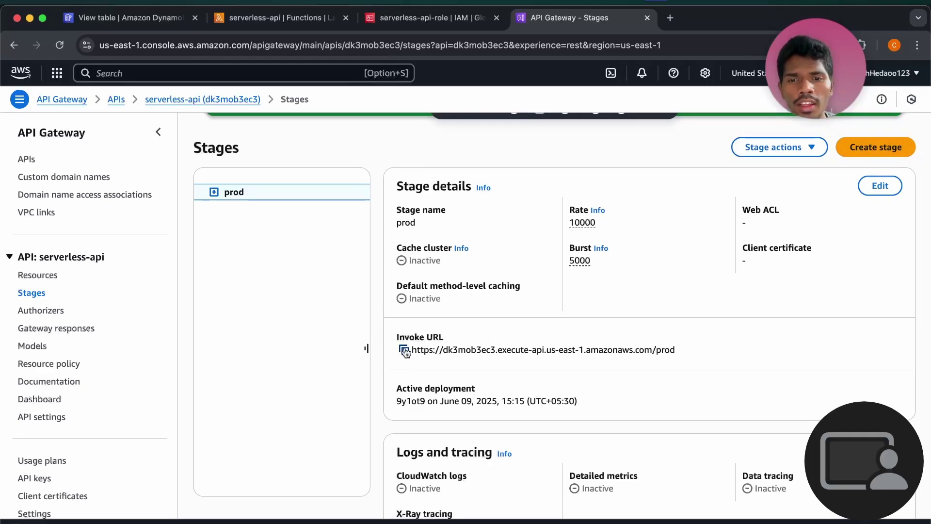
{"action": "left_click", "coordinate": [404, 350]}
{"action": "key", "text": "F4"}
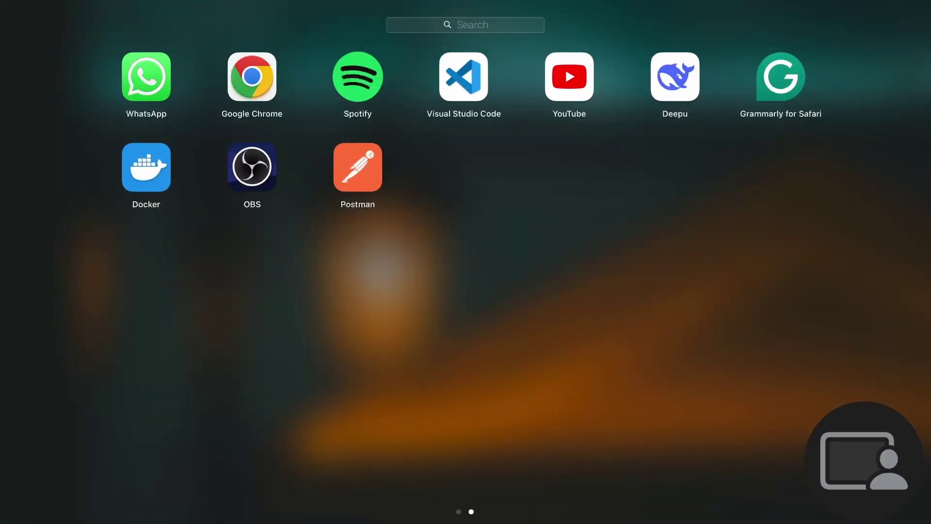
{"action": "left_click", "coordinate": [318, 205]}
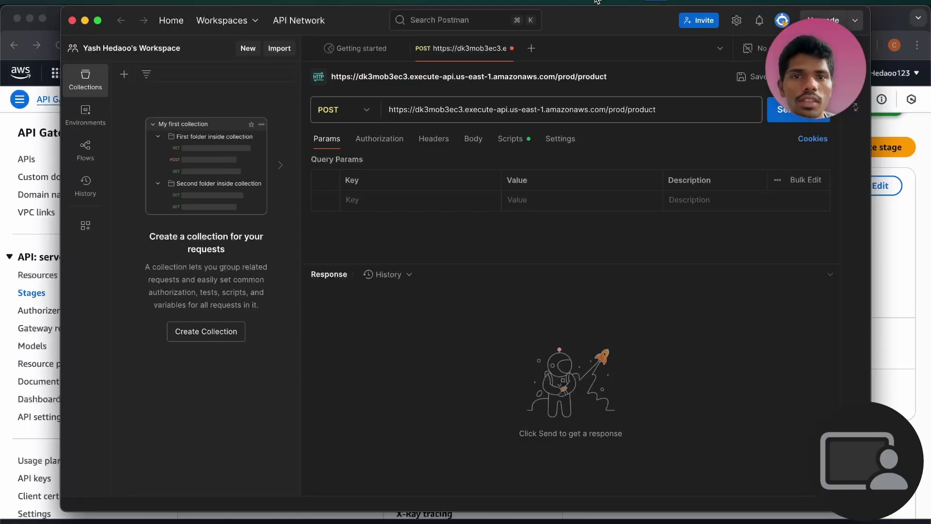
- Create a new GET request using the copied prod stage invoke URL
{"action": "left_click", "coordinate": [531, 48]}
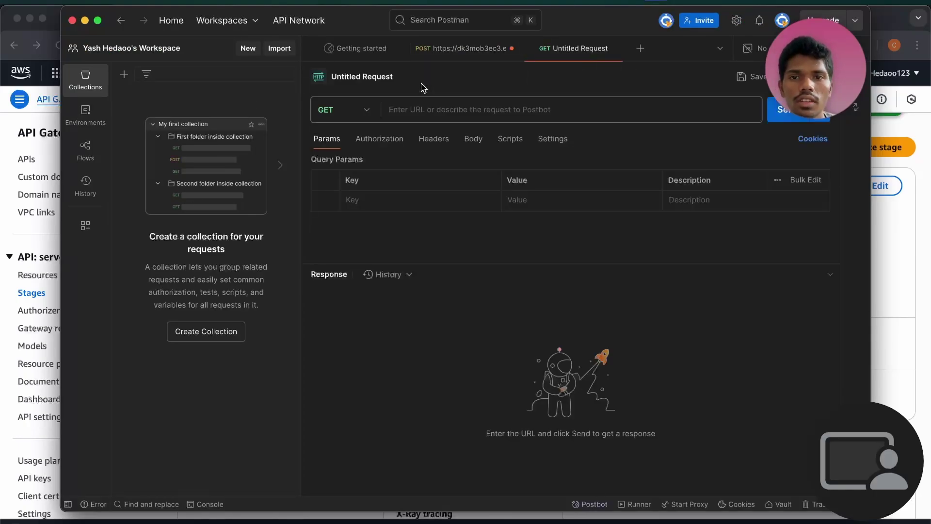
{"action": "left_click", "coordinate": [412, 102]}
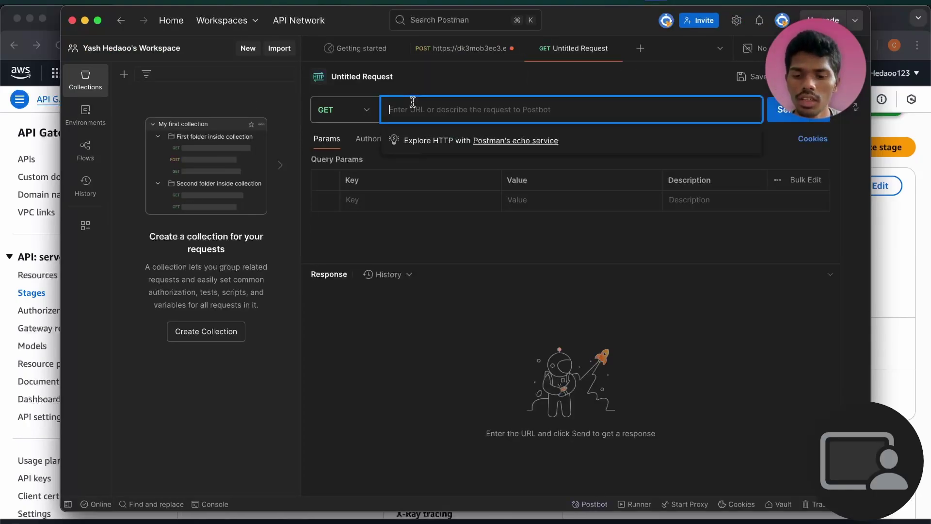
{"action": "key", "text": "super+v"}
{"action": "left_click", "coordinate": [447, 234]}
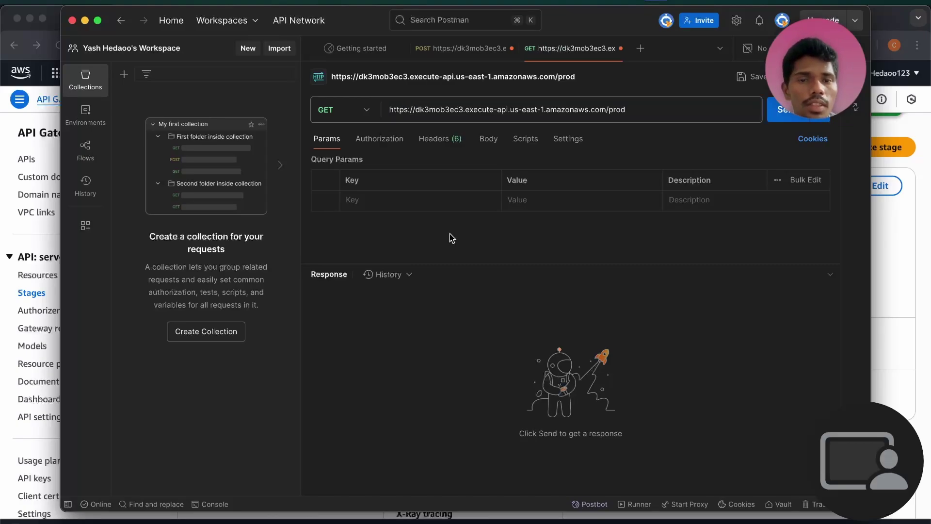
- Append /health to the request URL, send the GET request and inspect the response's status and message
{"action": "left_click", "coordinate": [668, 112]}
{"action": "type", "text": "/"}
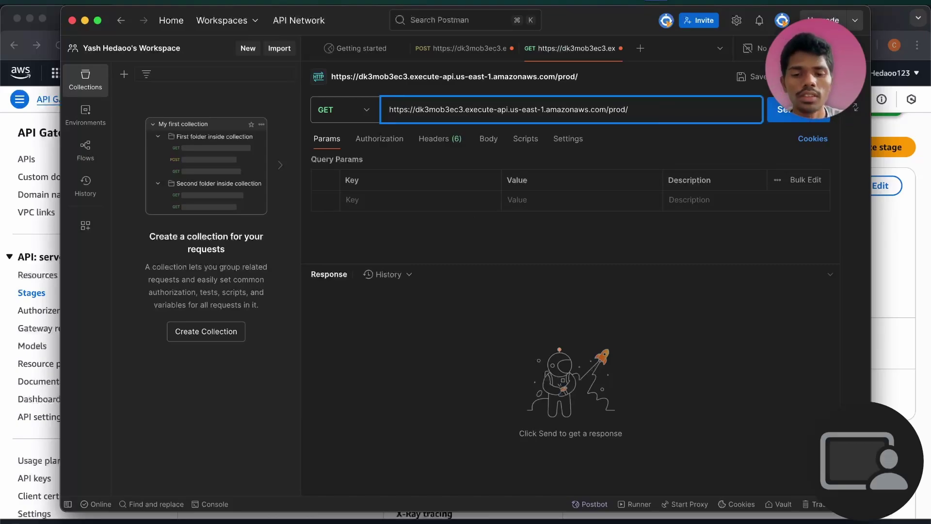
{"action": "type", "text": "he"}
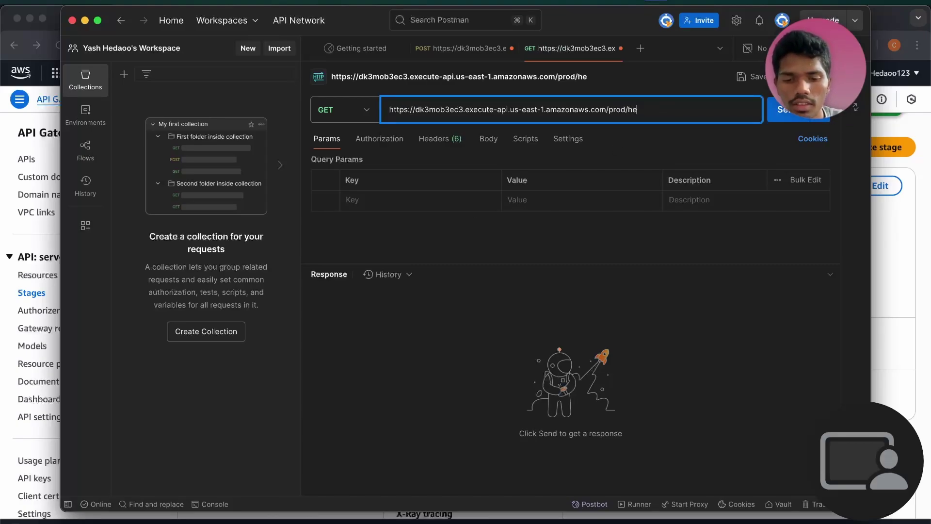
{"action": "type", "text": "alth"}
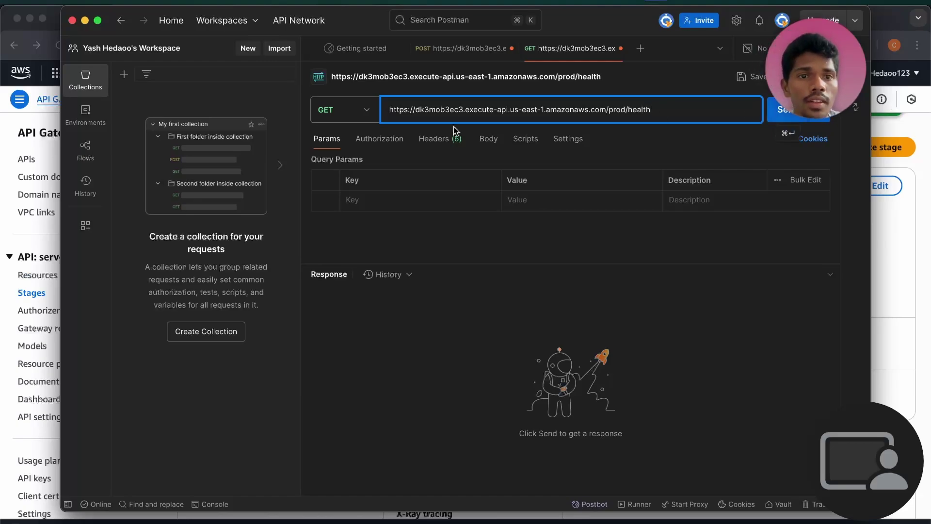
{"action": "left_click", "coordinate": [768, 121]}
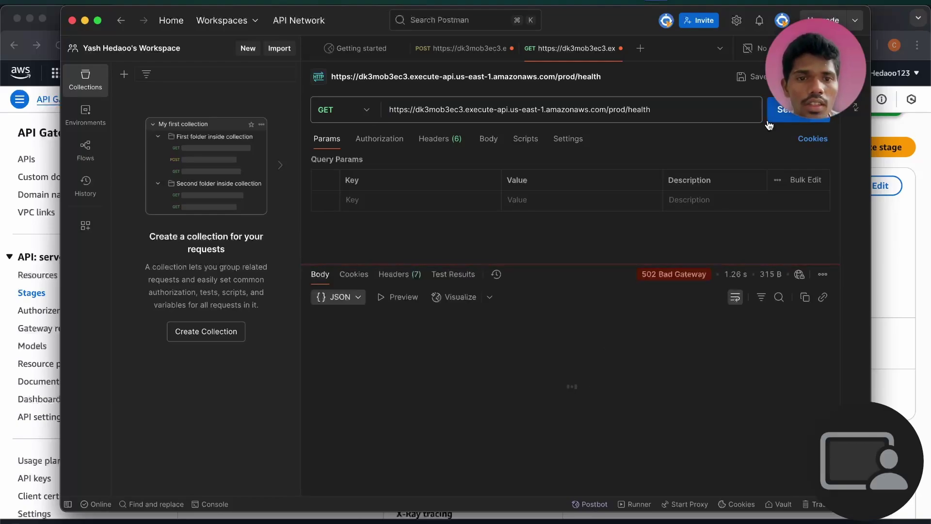
{"action": "mouse_move", "coordinate": [662, 282]}
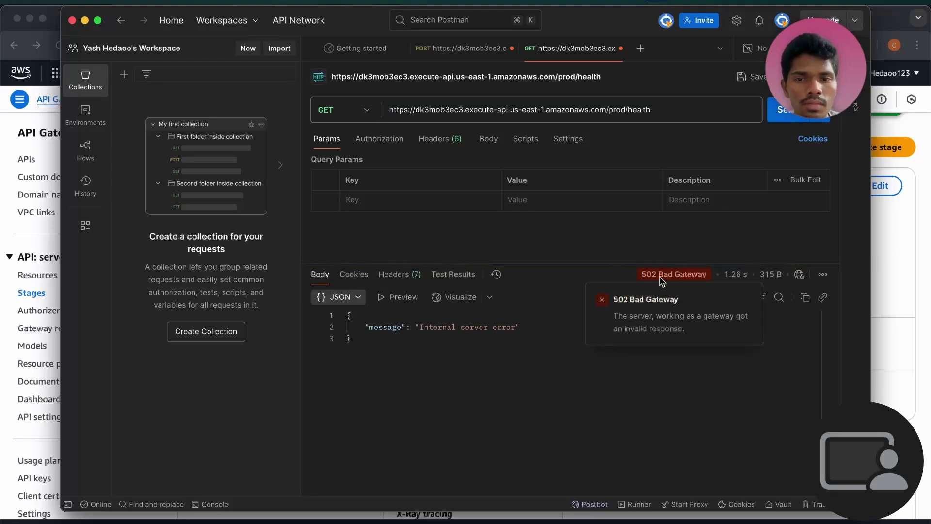
{"action": "left_click_drag", "start_coordinate": [418, 327], "coordinate": [519, 327]}
{"action": "left_click", "coordinate": [554, 345]}
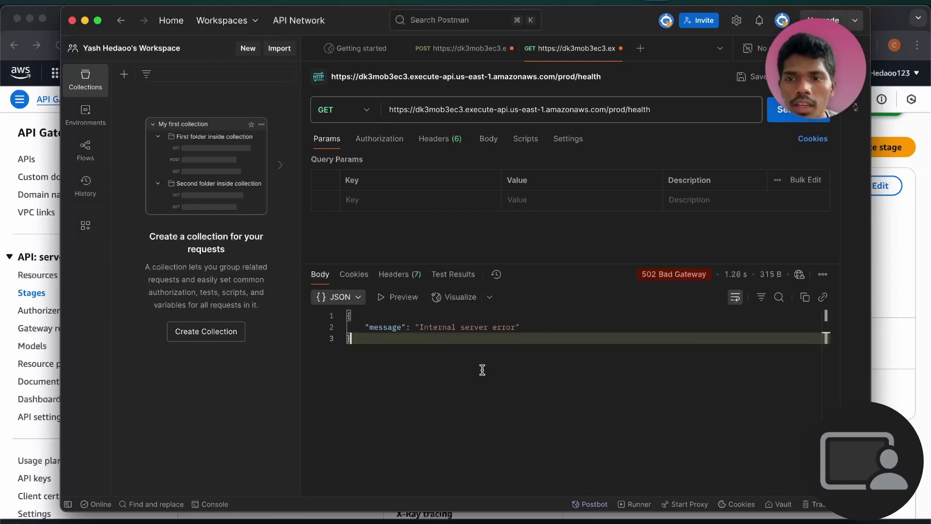
{"action": "left_click", "coordinate": [676, 156]}
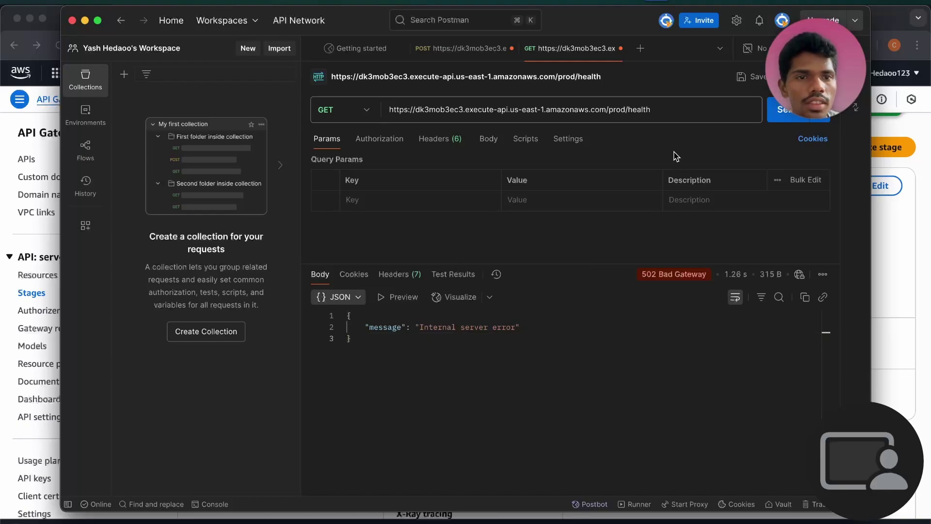
- Replace health with product at the end of the request URL and send the GET request
{"action": "left_click_drag", "start_coordinate": [793, 56], "coordinate": [18, 61]}
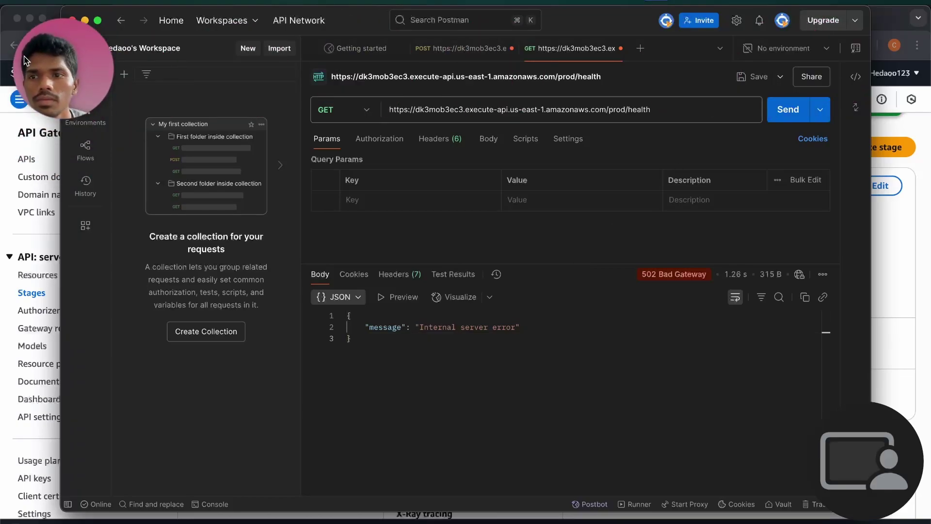
{"action": "left_click", "coordinate": [733, 107]}
{"action": "key", "text": "BackSpace"}
{"action": "key", "text": "BackSpace"}
{"action": "key", "text": "BackSpace"}
{"action": "key", "text": "BackSpace"}
{"action": "key", "text": "BackSpace"}
{"action": "key", "text": "BackSpace"}
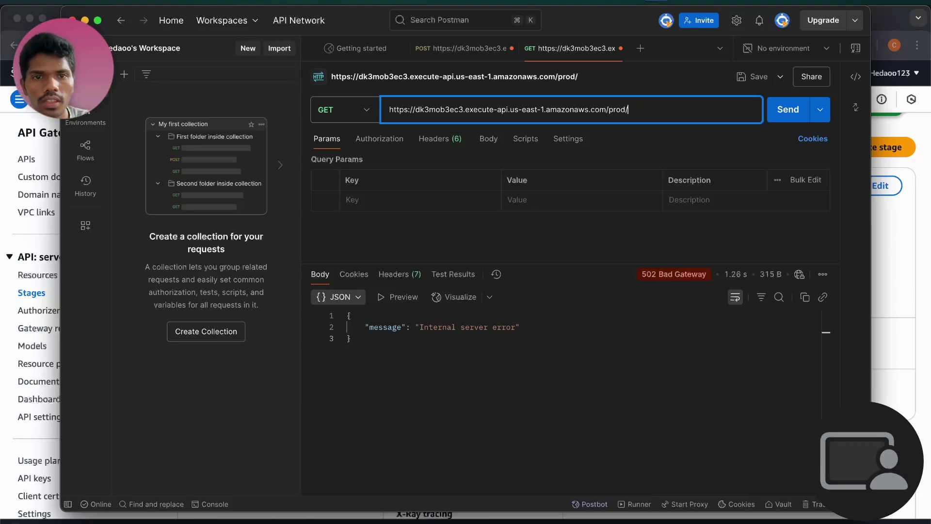
{"action": "type", "text": "product"}
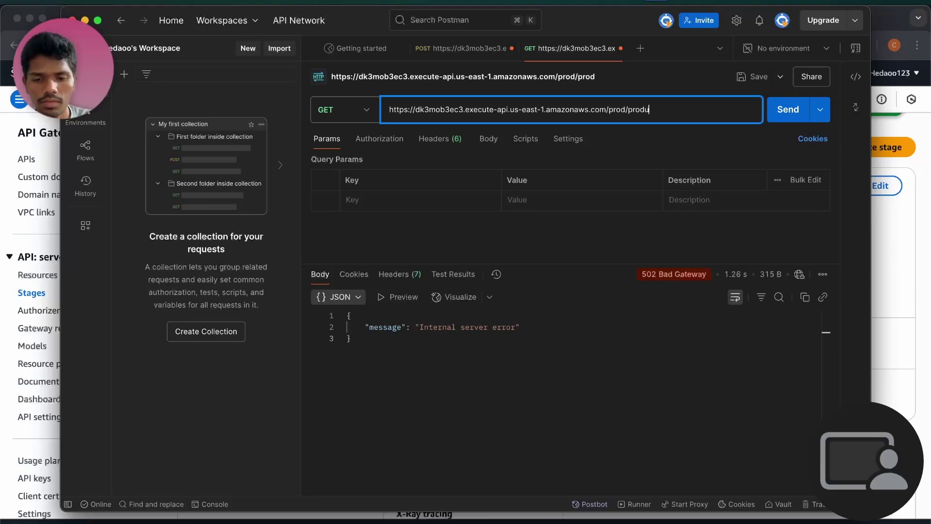
{"action": "left_click", "coordinate": [784, 116]}
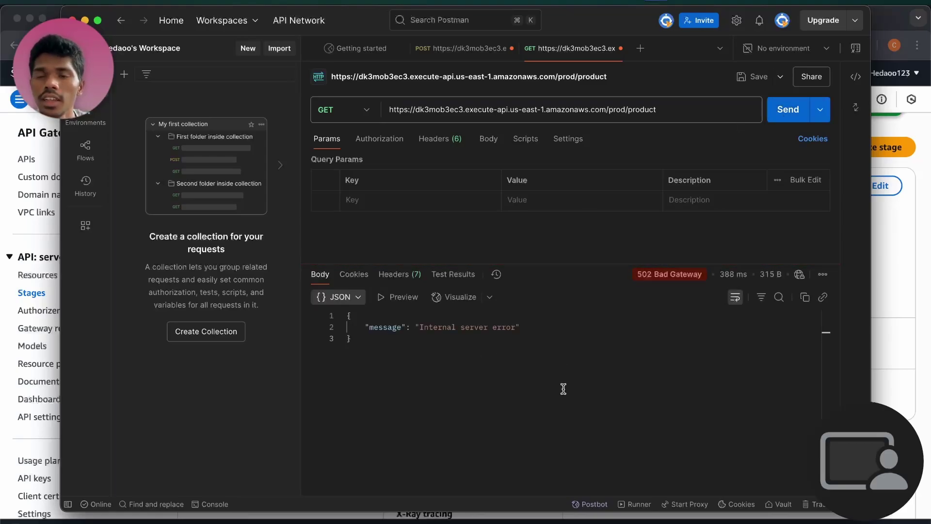
{"action": "left_click", "coordinate": [550, 411]}
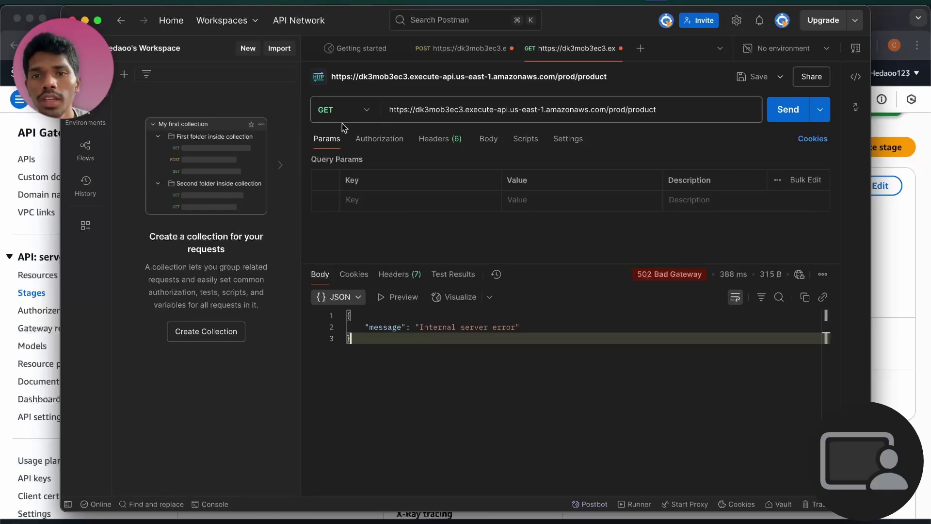
{"action": "left_click", "coordinate": [338, 106]}
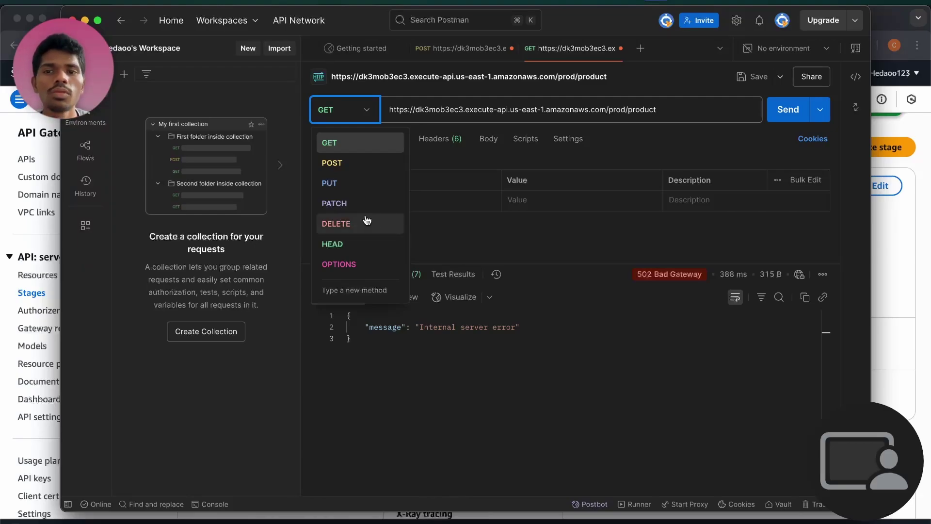
{"action": "left_click", "coordinate": [421, 222]}
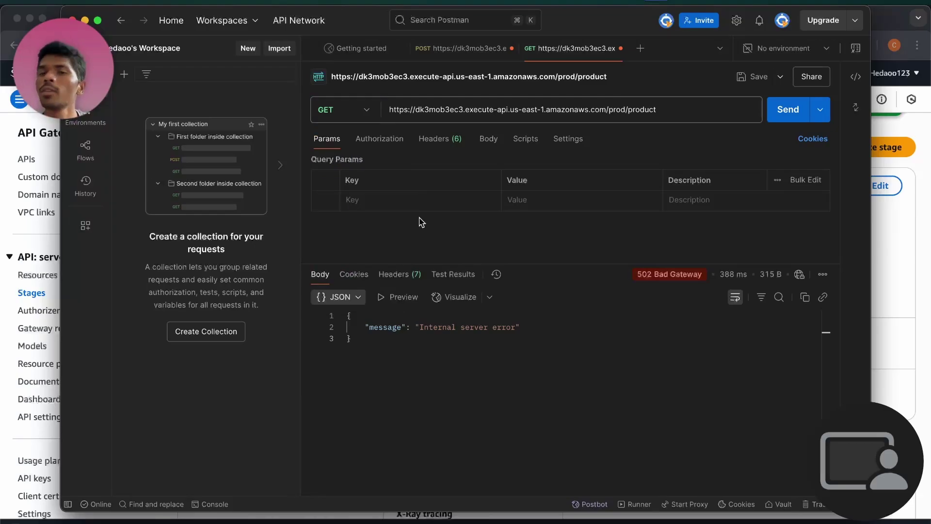